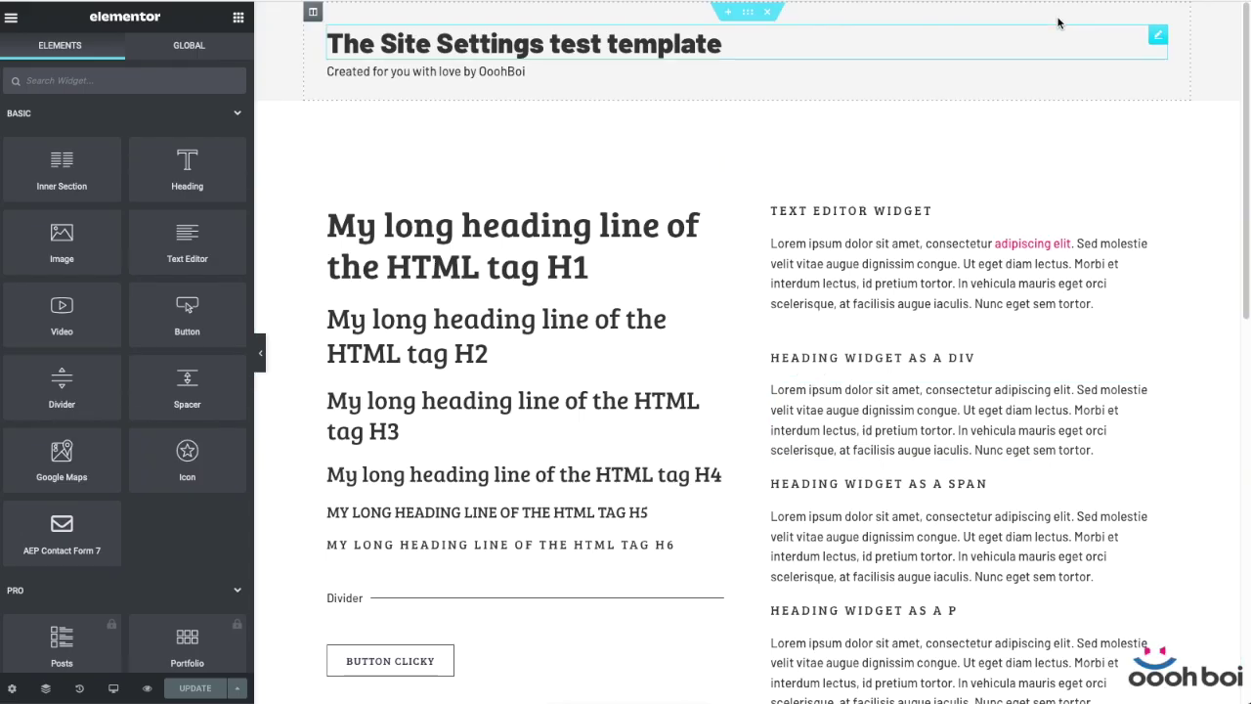
Look through the whole Site Settings test template page, from the headings down to the miscellaneous text samples
scroll(860, 186, down, 1)
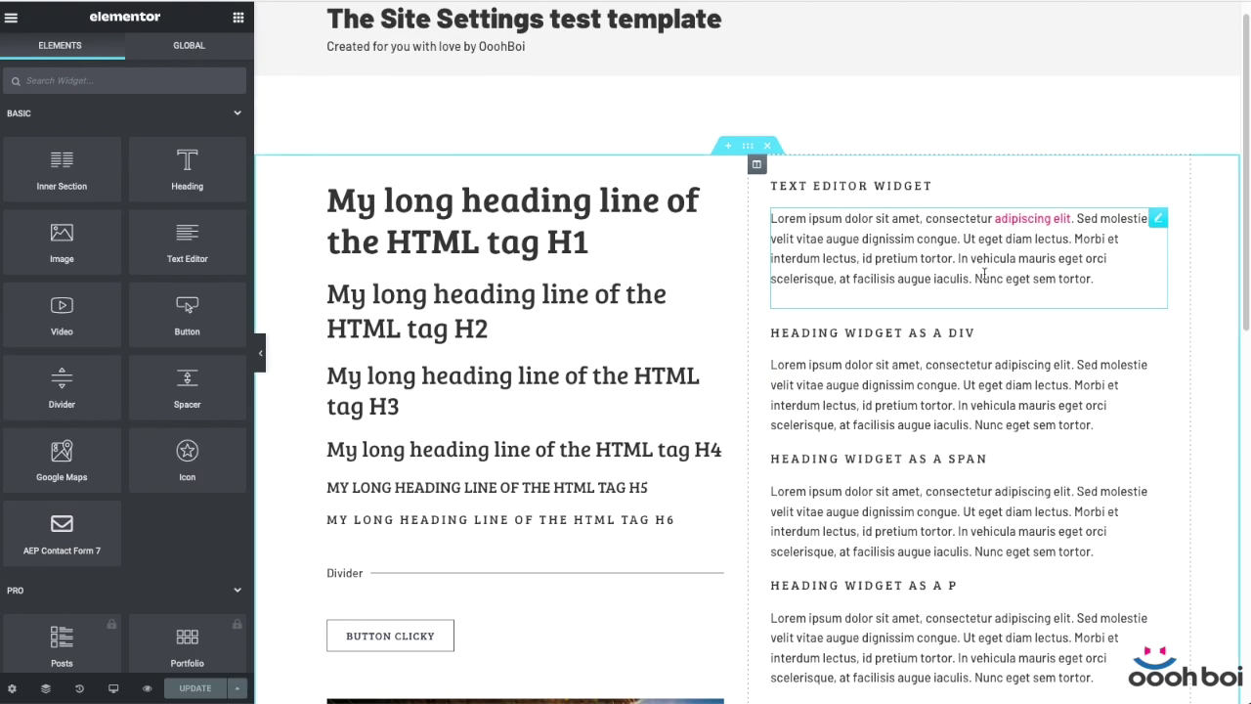
scroll(983, 281, down, 4)
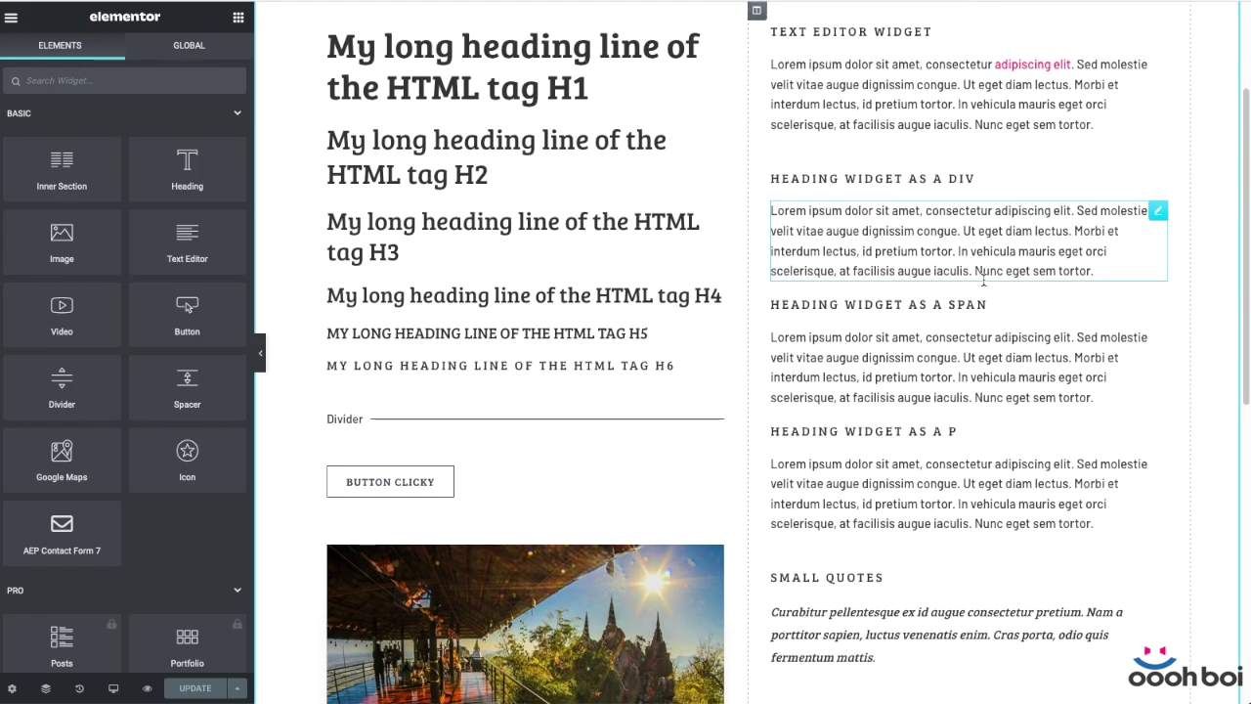
scroll(985, 284, down, 2)
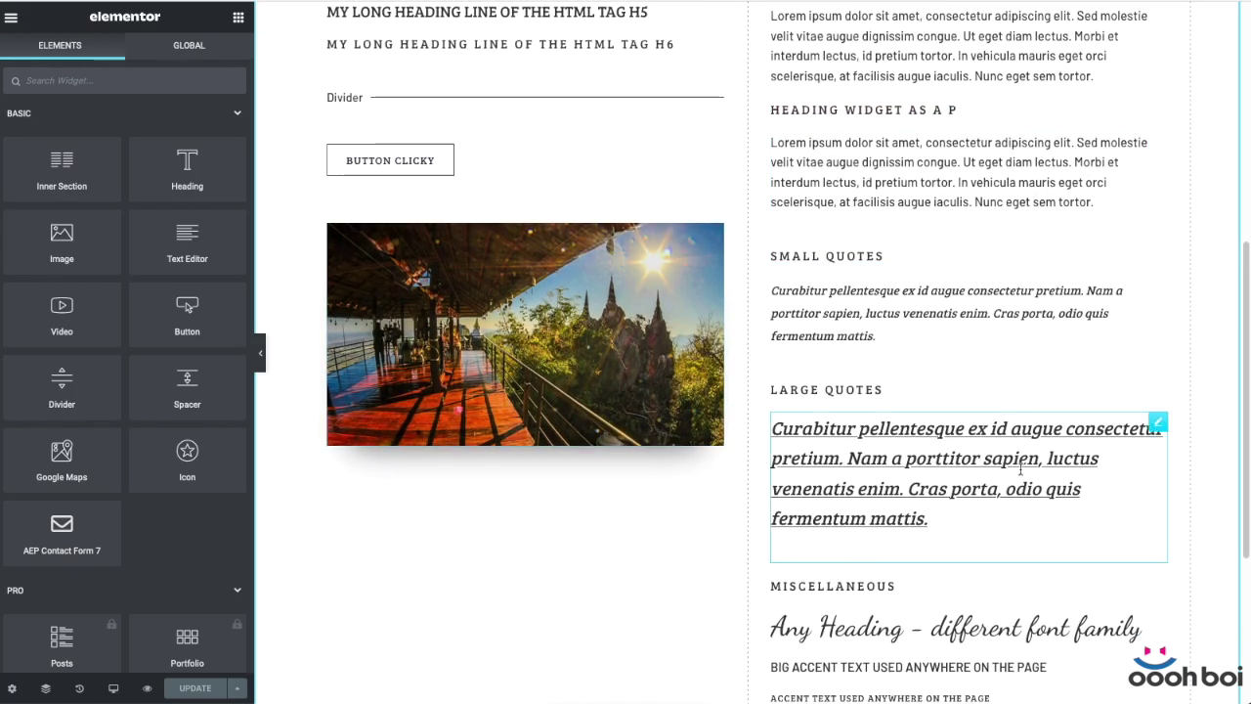
scroll(1023, 474, down, 3)
scroll(1023, 473, up, 1)
scroll(1023, 473, up, 10)
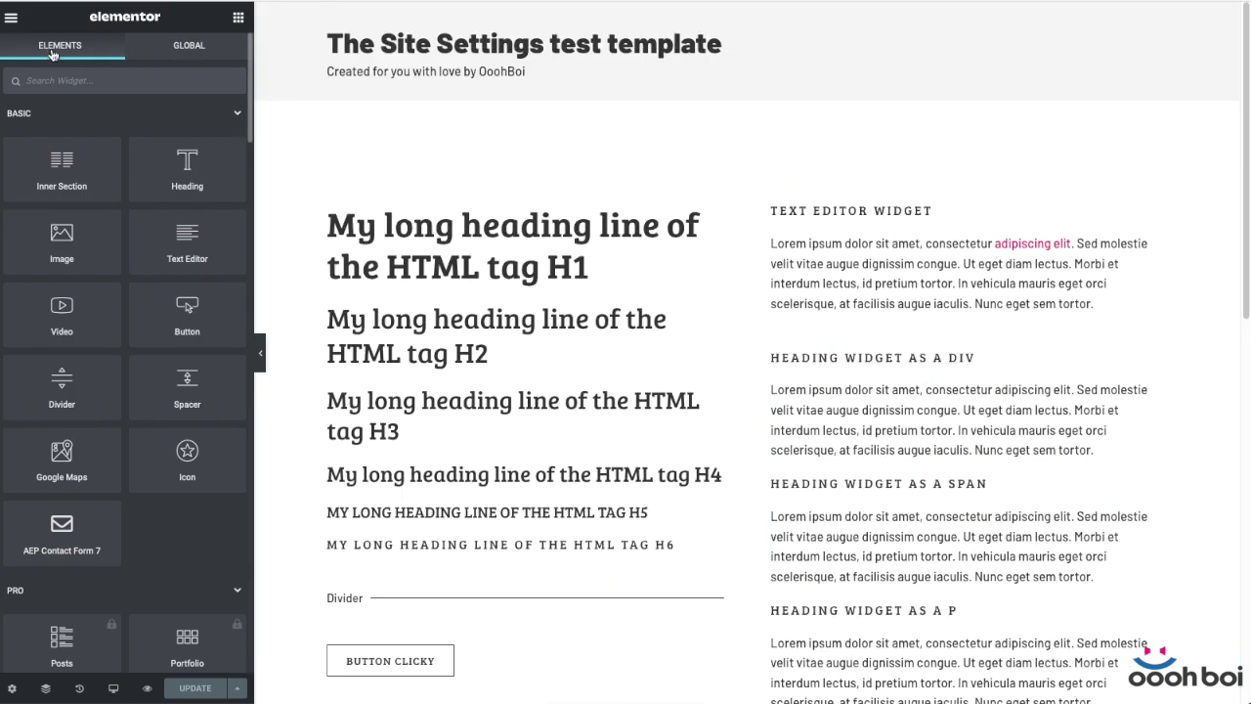
Open Site Settings and review the theme style Typography options for body, links and headings
click(11, 17)
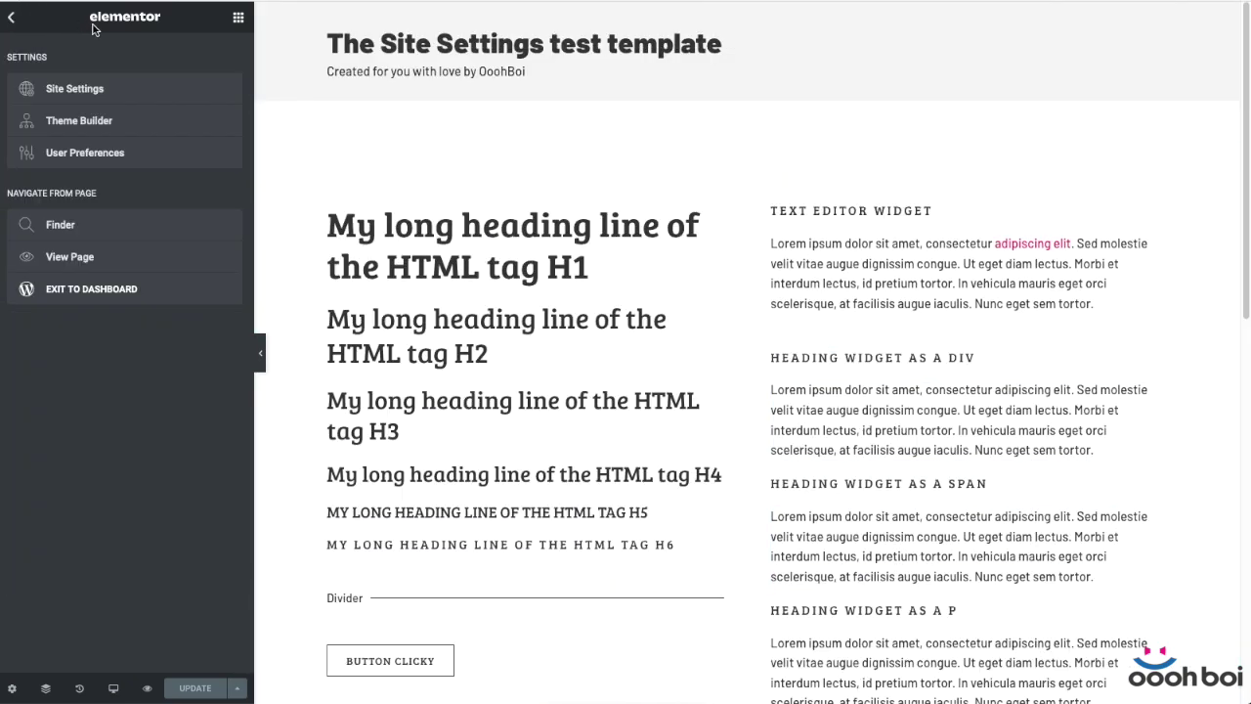
click(70, 92)
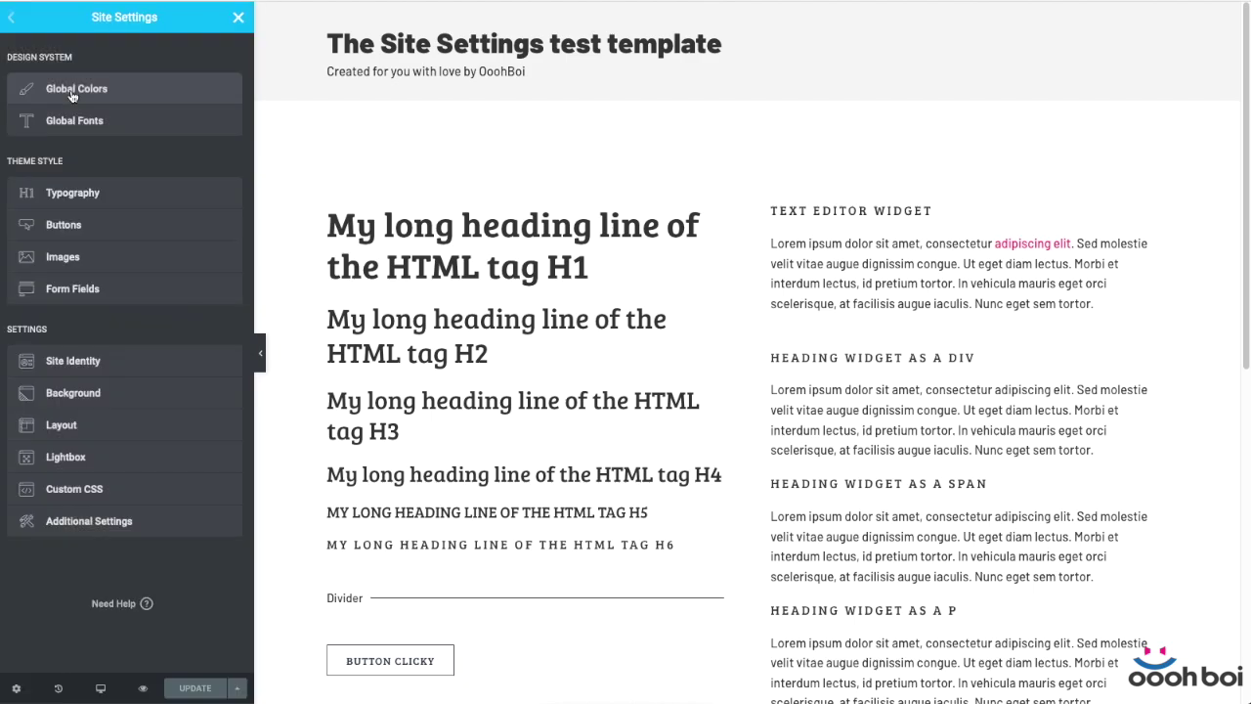
click(109, 195)
scroll(186, 339, down, 5)
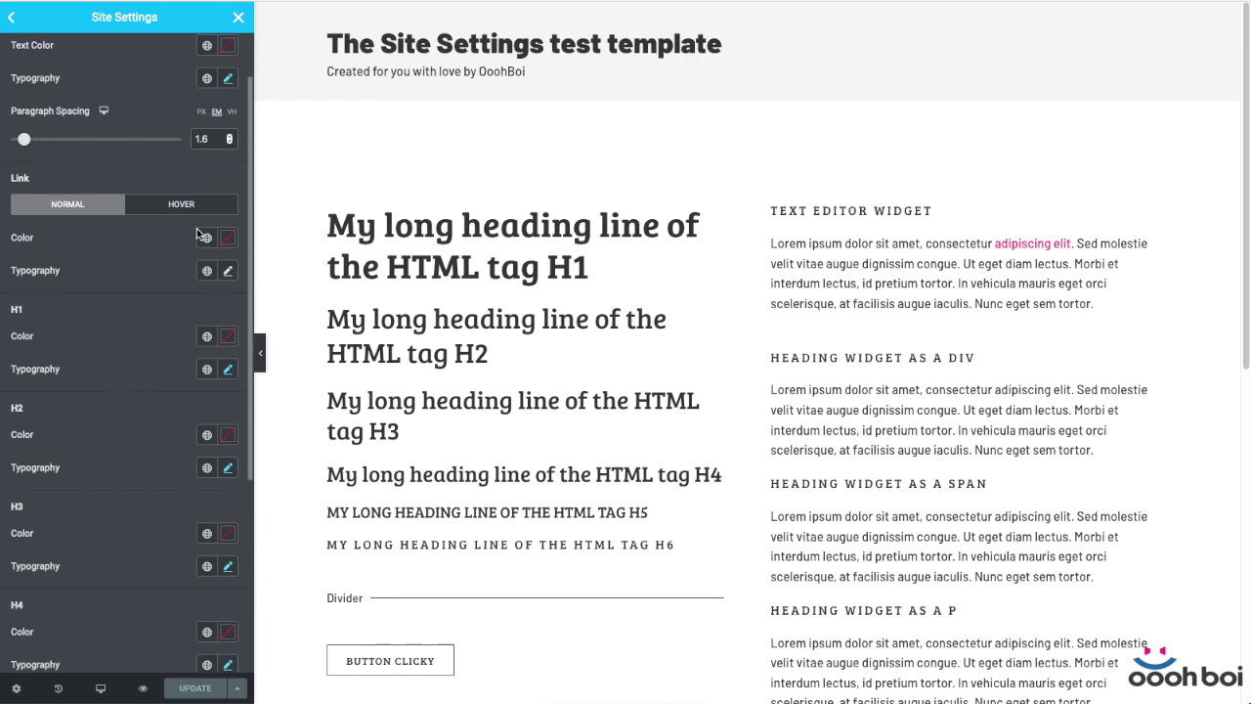
scroll(193, 199, up, 5)
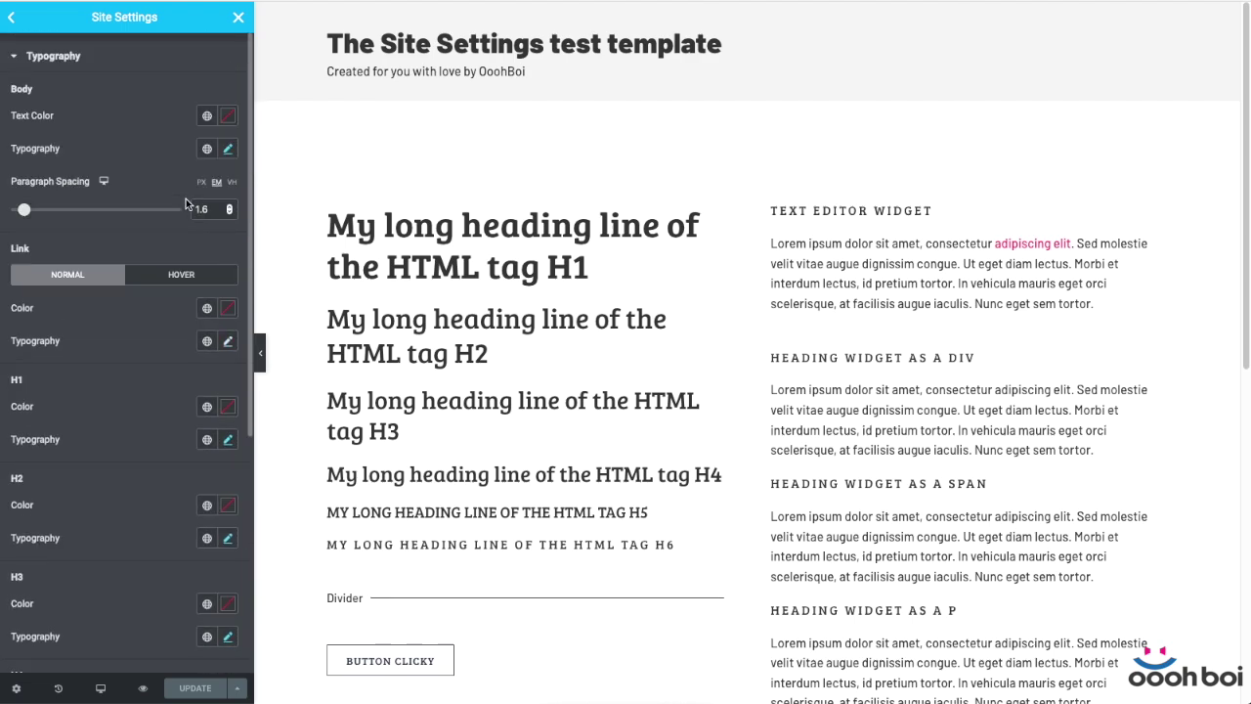
Review the Global Colors and the Global Fonts of the design system, returning to the Site Settings overview
click(10, 19)
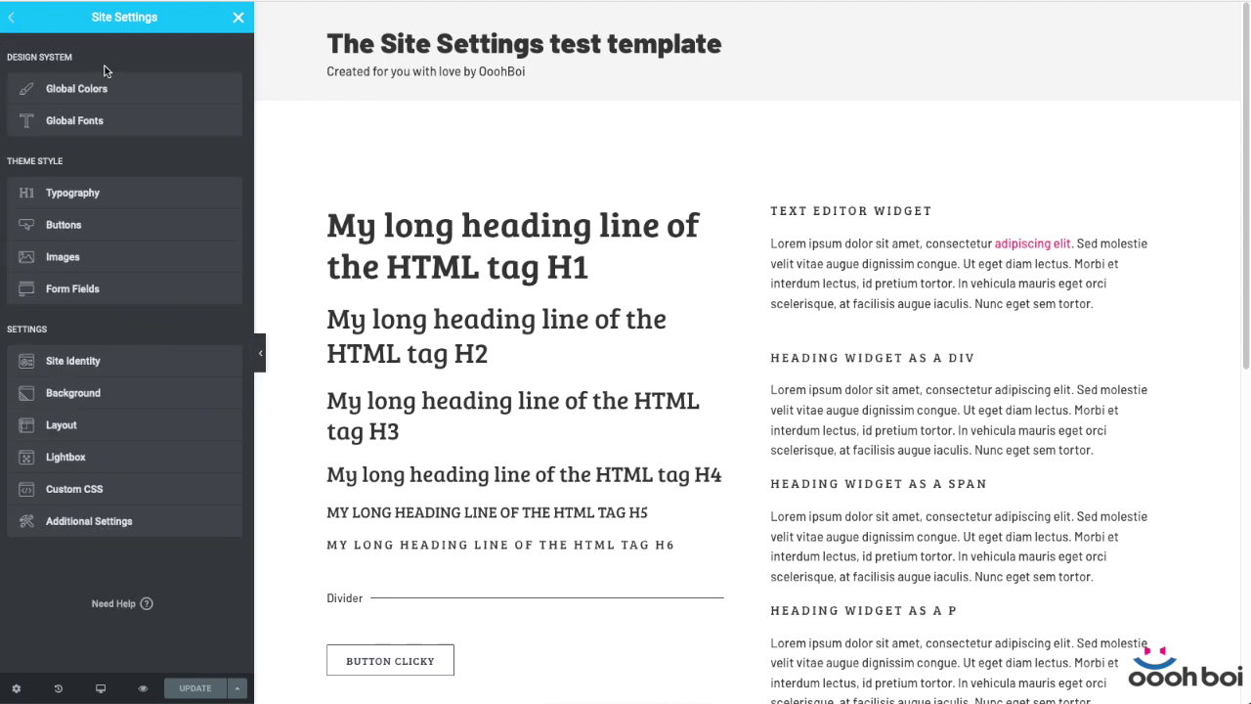
click(104, 86)
click(11, 21)
click(98, 120)
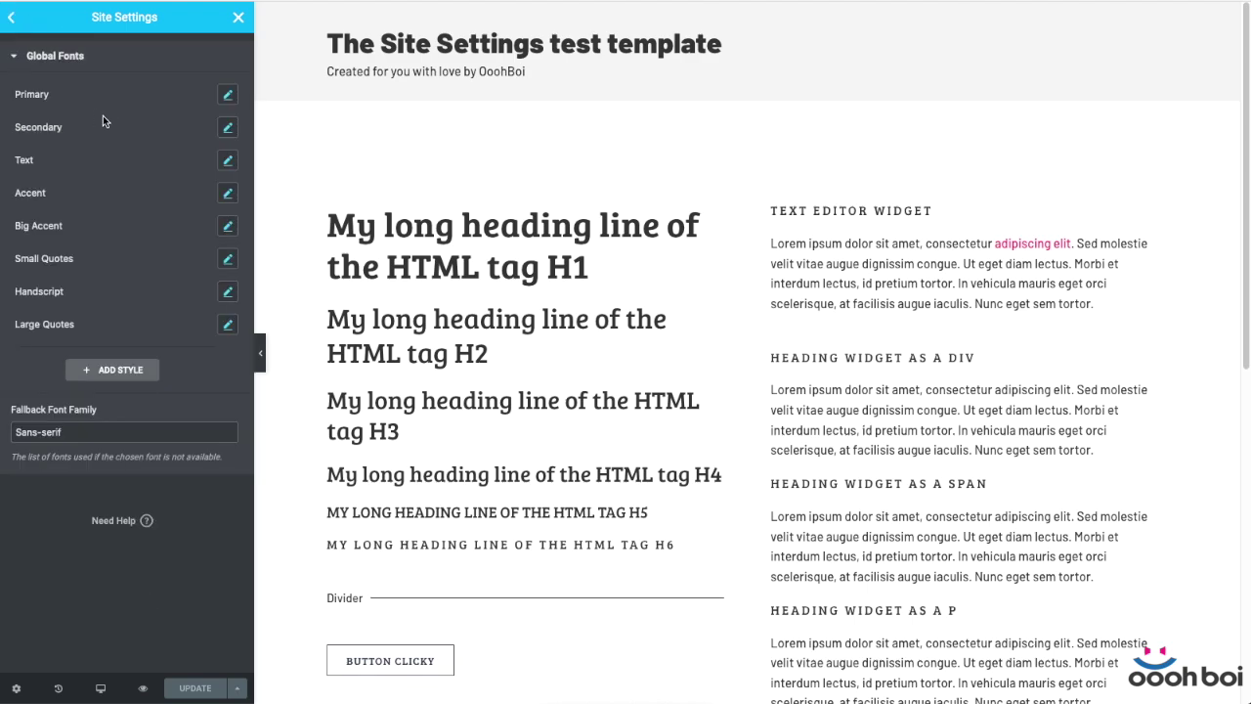
click(10, 20)
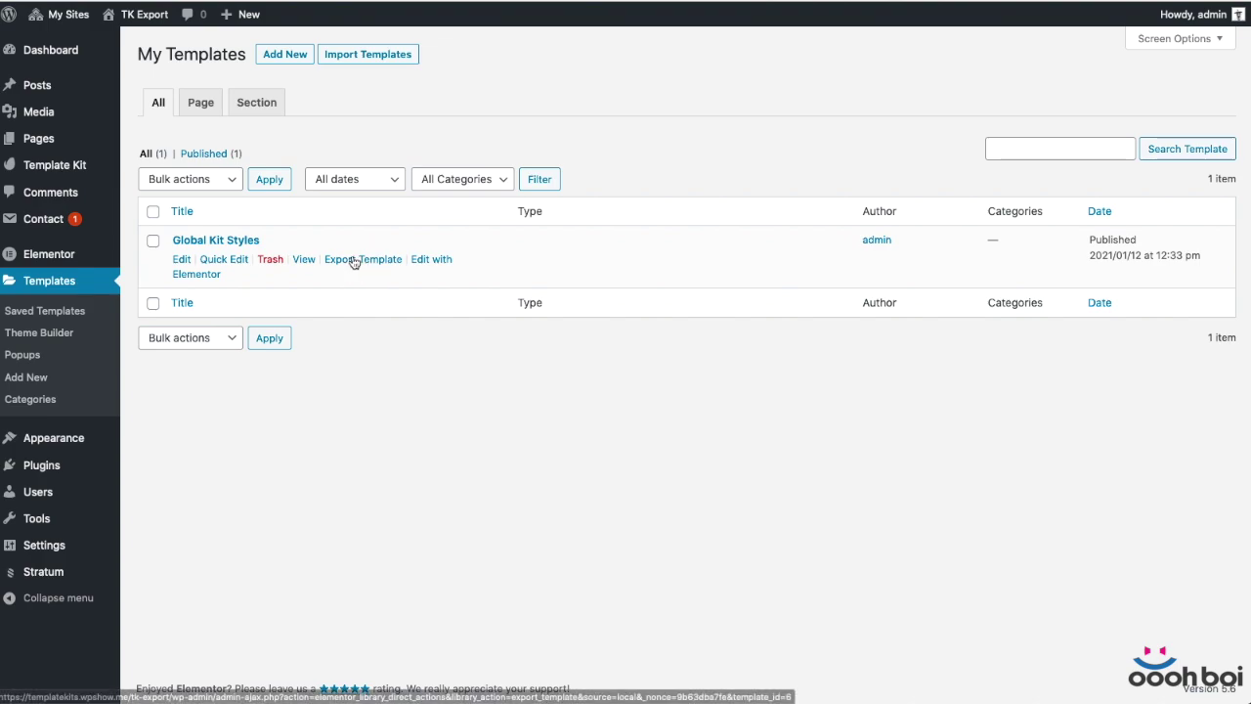
Try to export the Global Kit Styles template and return to the template list
click(352, 260)
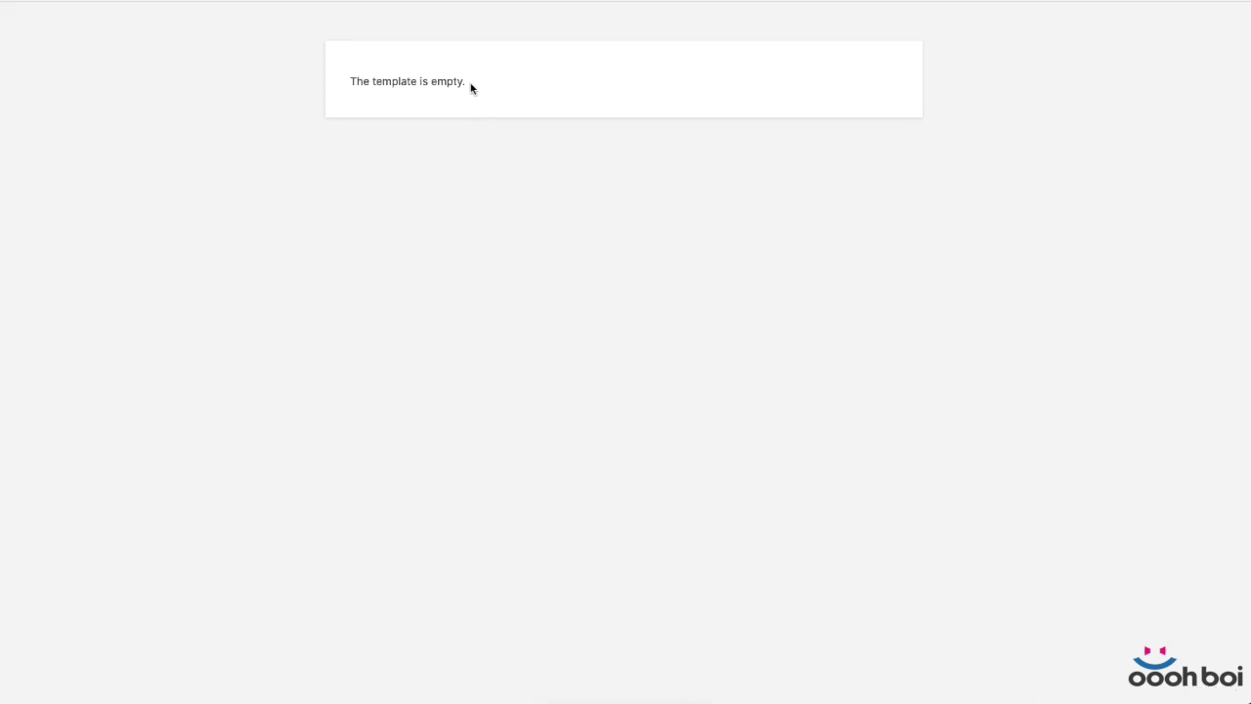
drag(470, 88, 313, 81)
click(431, 82)
key(alt+Left)
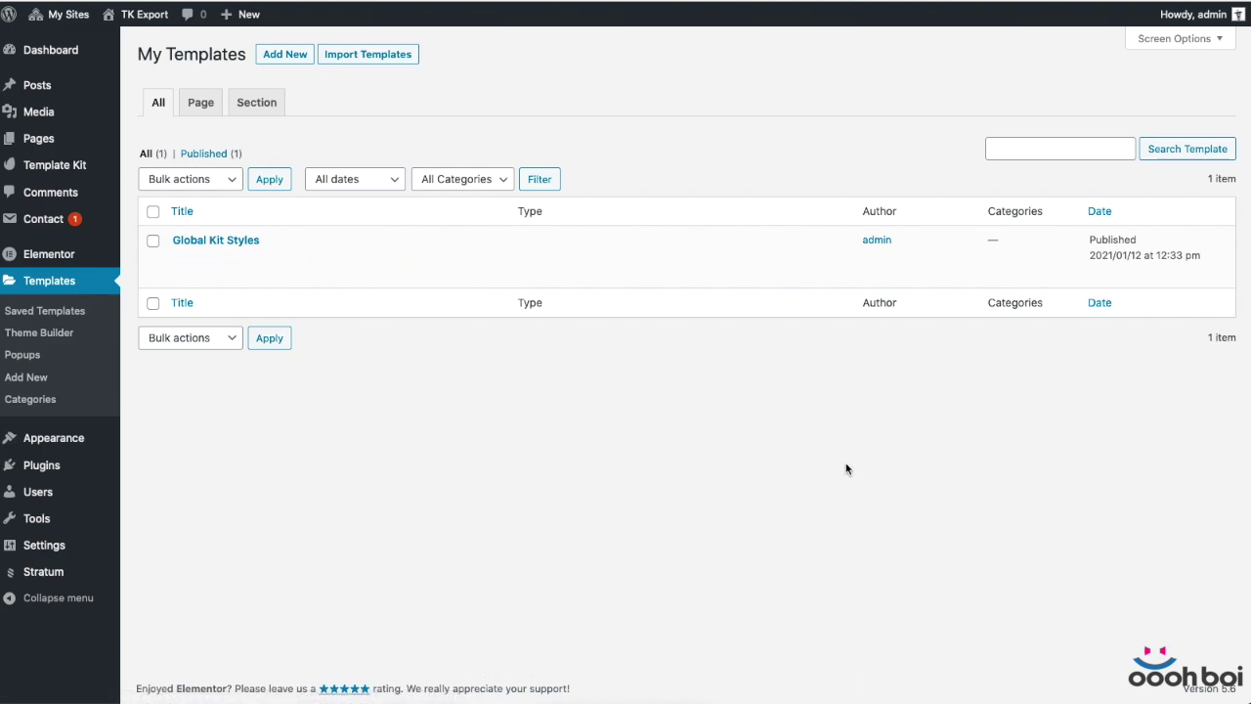
click(351, 56)
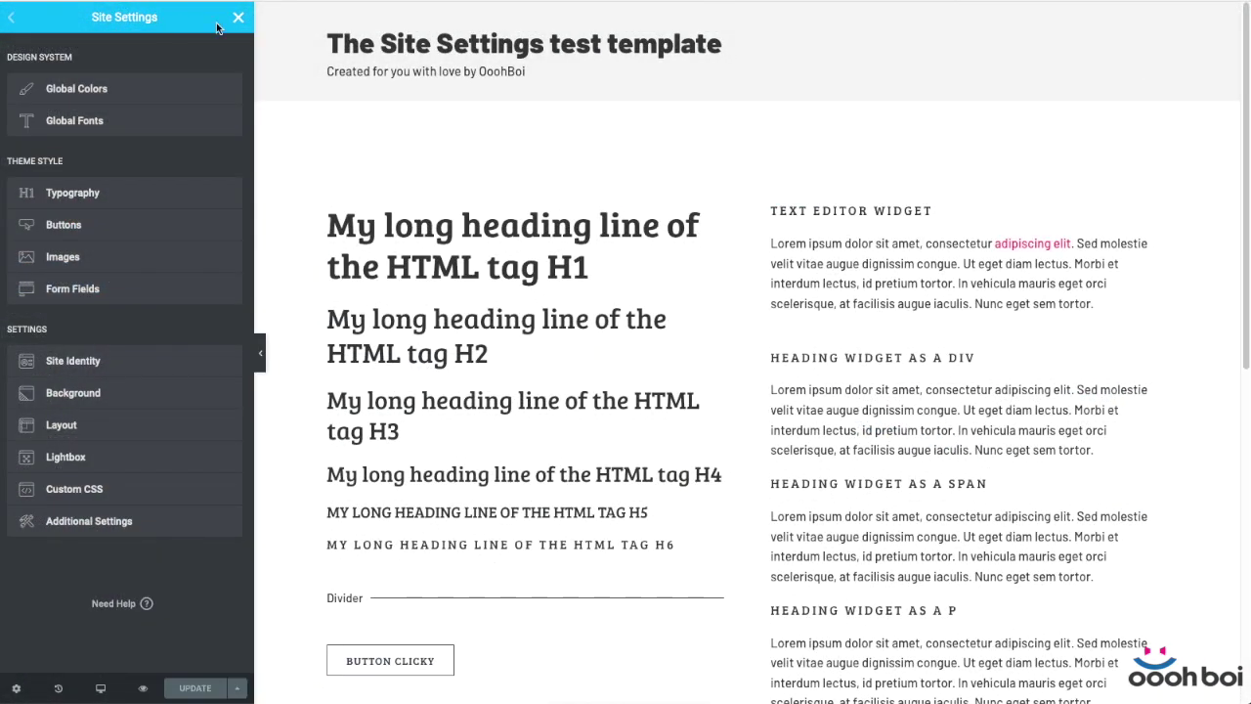
Exit the page editor to the WordPress dashboard and open the saved templates list
click(239, 20)
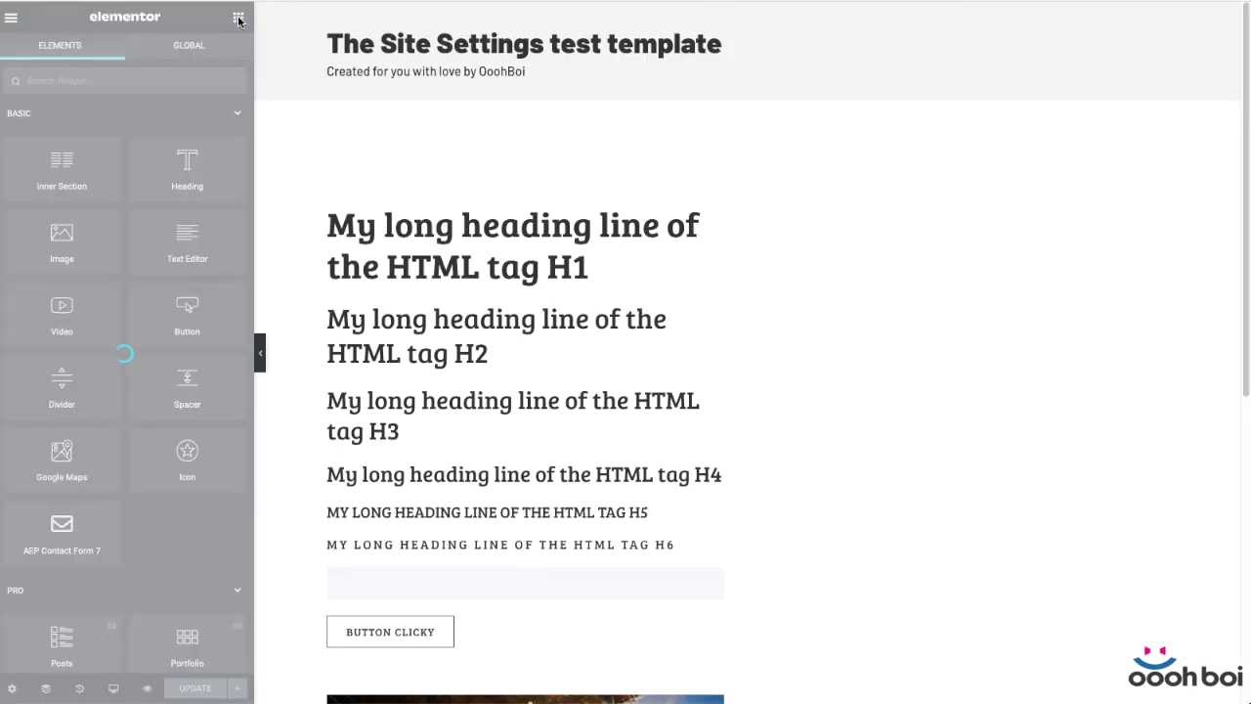
click(16, 18)
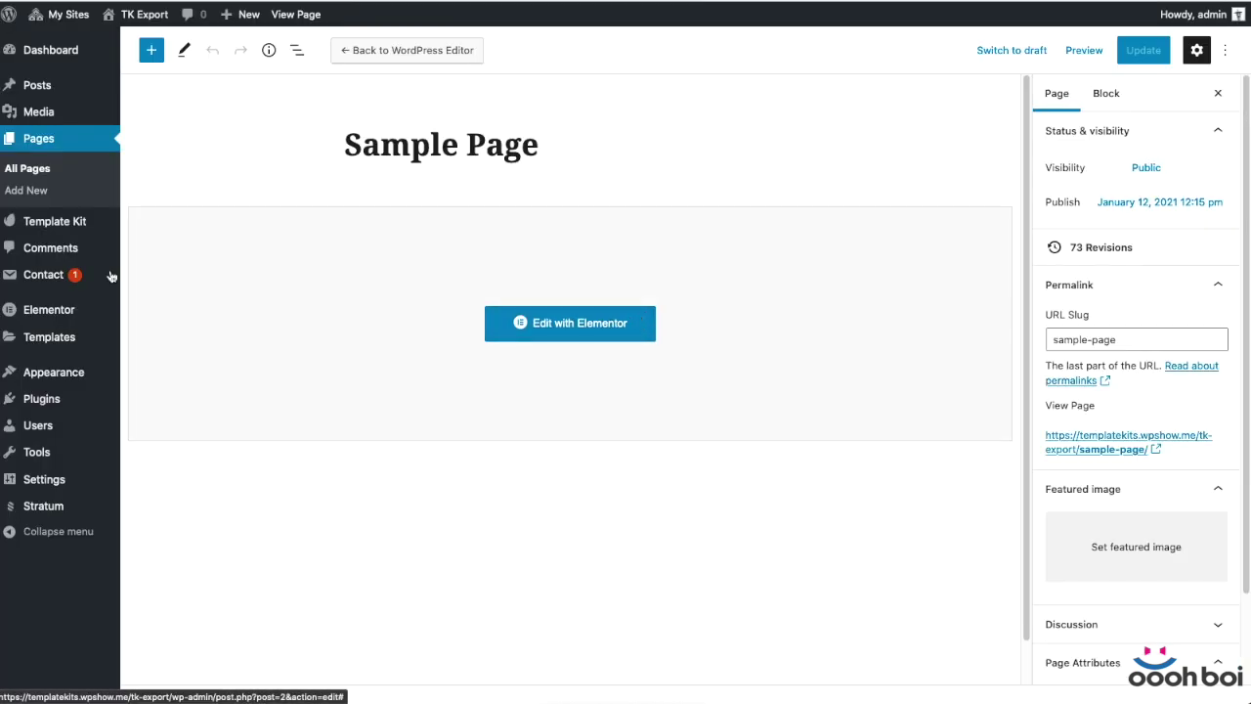
mouse_move(49, 339)
click(176, 339)
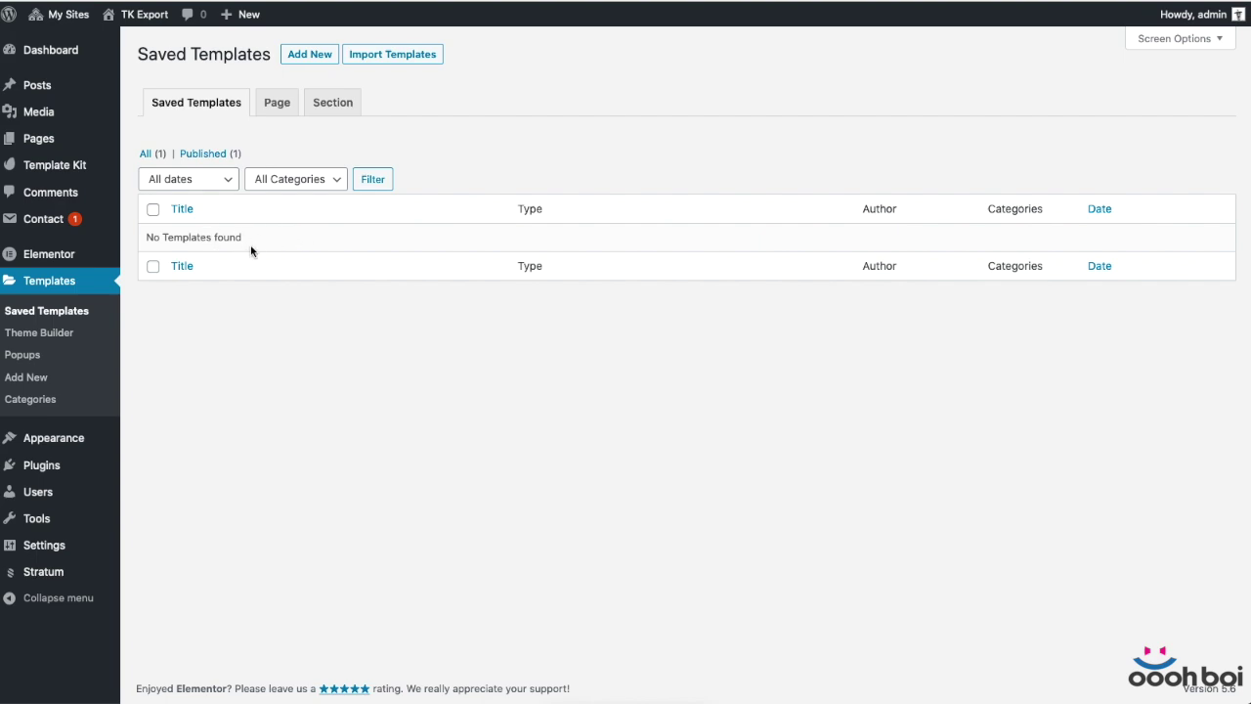
Check the saved templates list and show all templates to find Global Kit Styles
drag(250, 247, 143, 244)
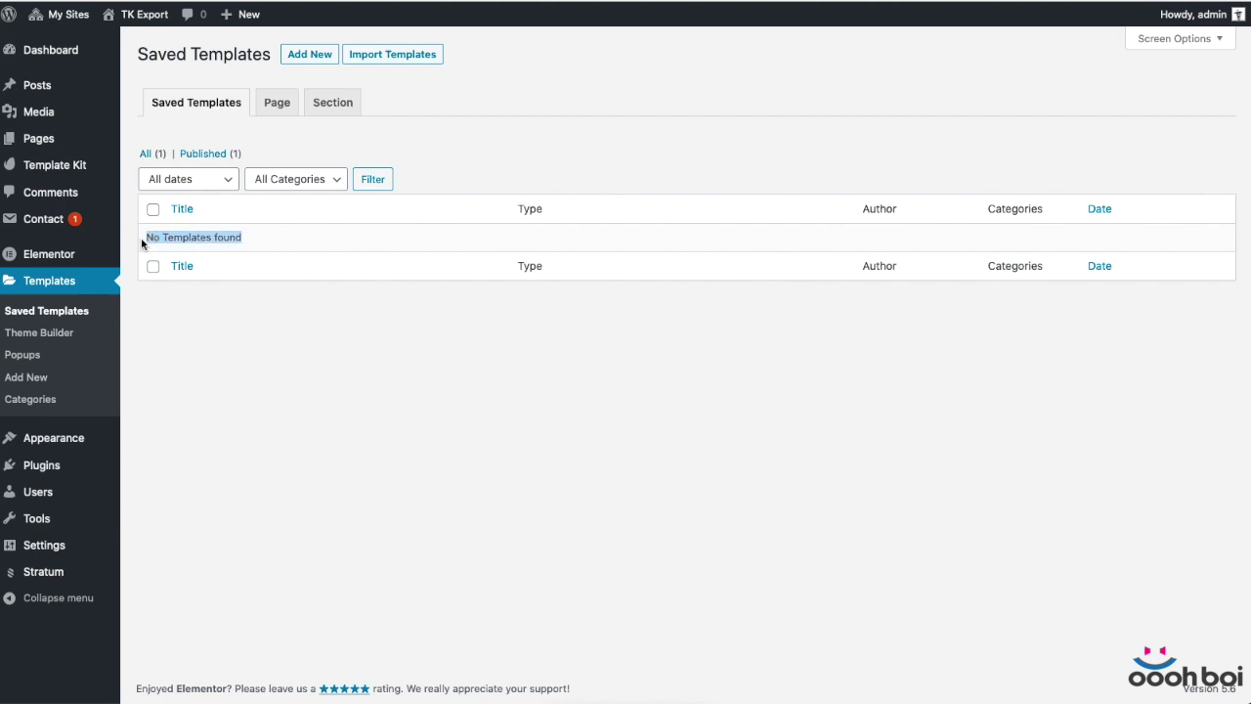
click(223, 242)
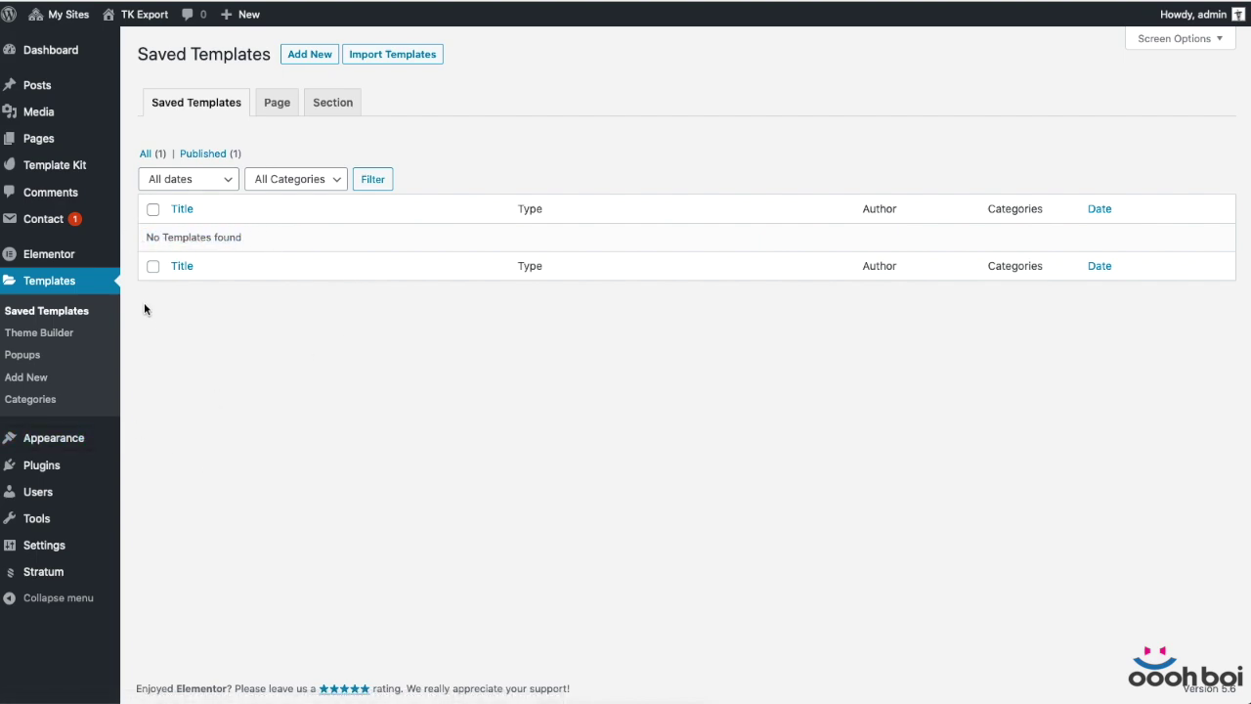
click(103, 332)
drag(168, 154, 145, 156)
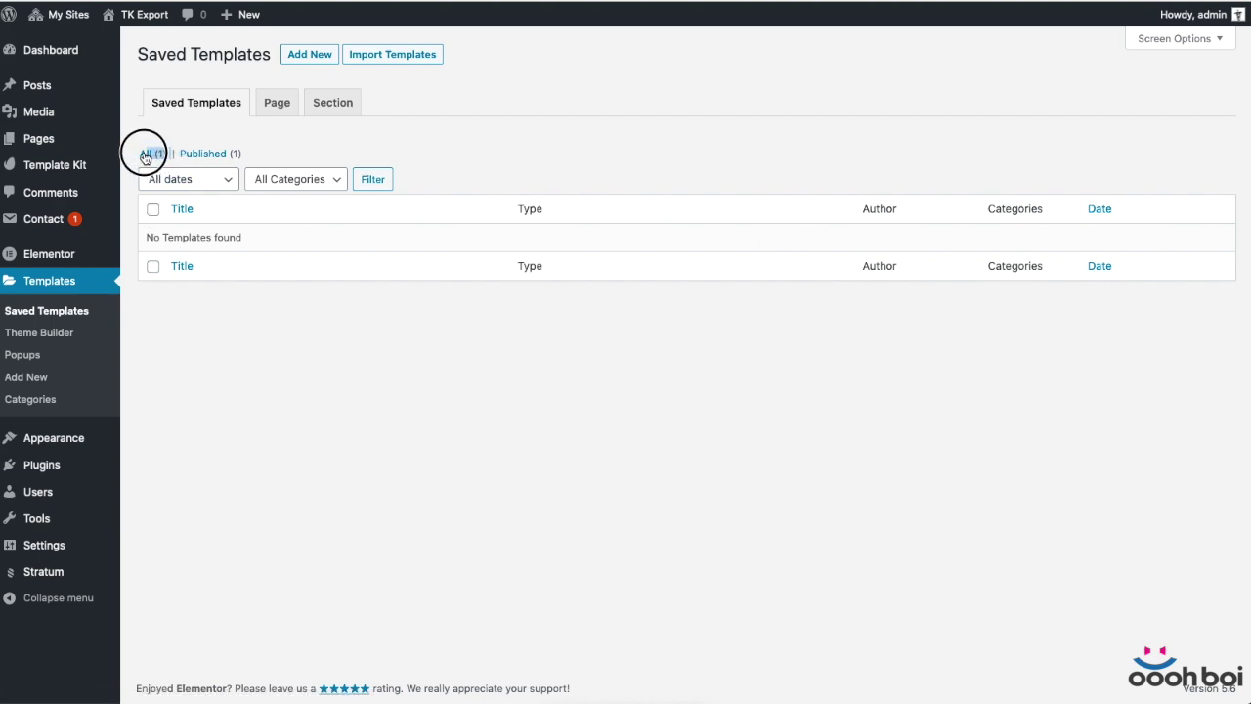
click(165, 131)
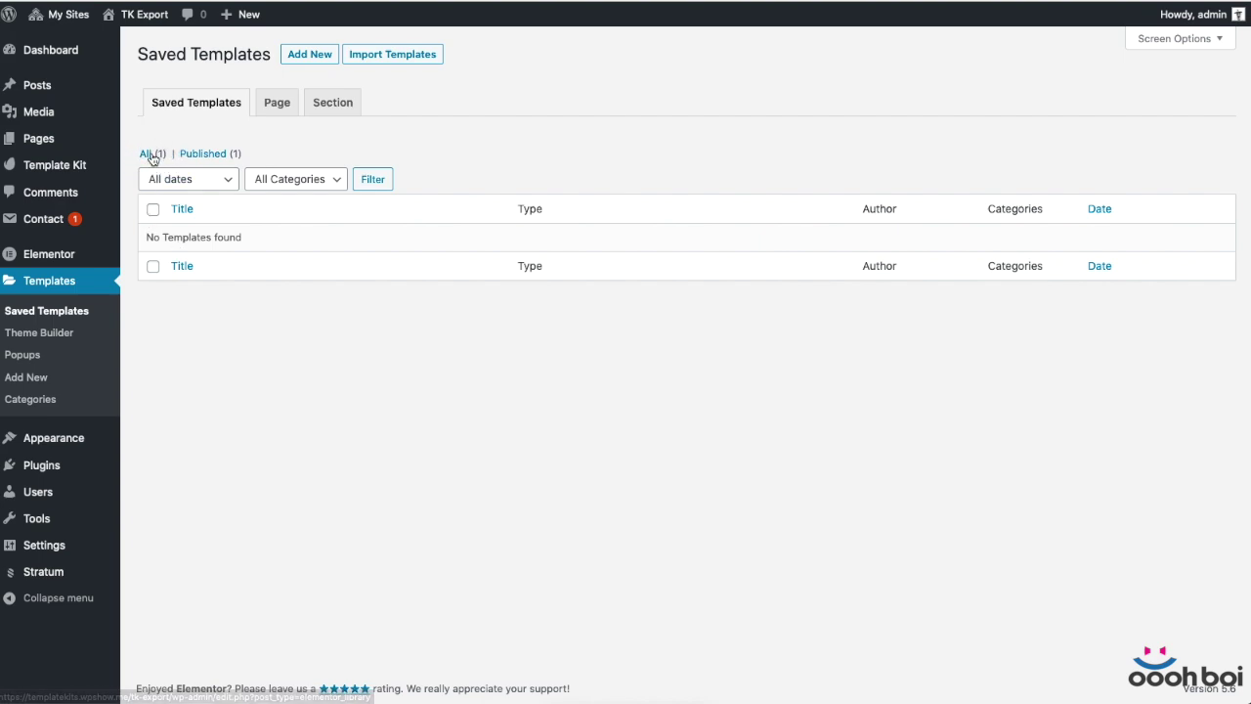
click(152, 157)
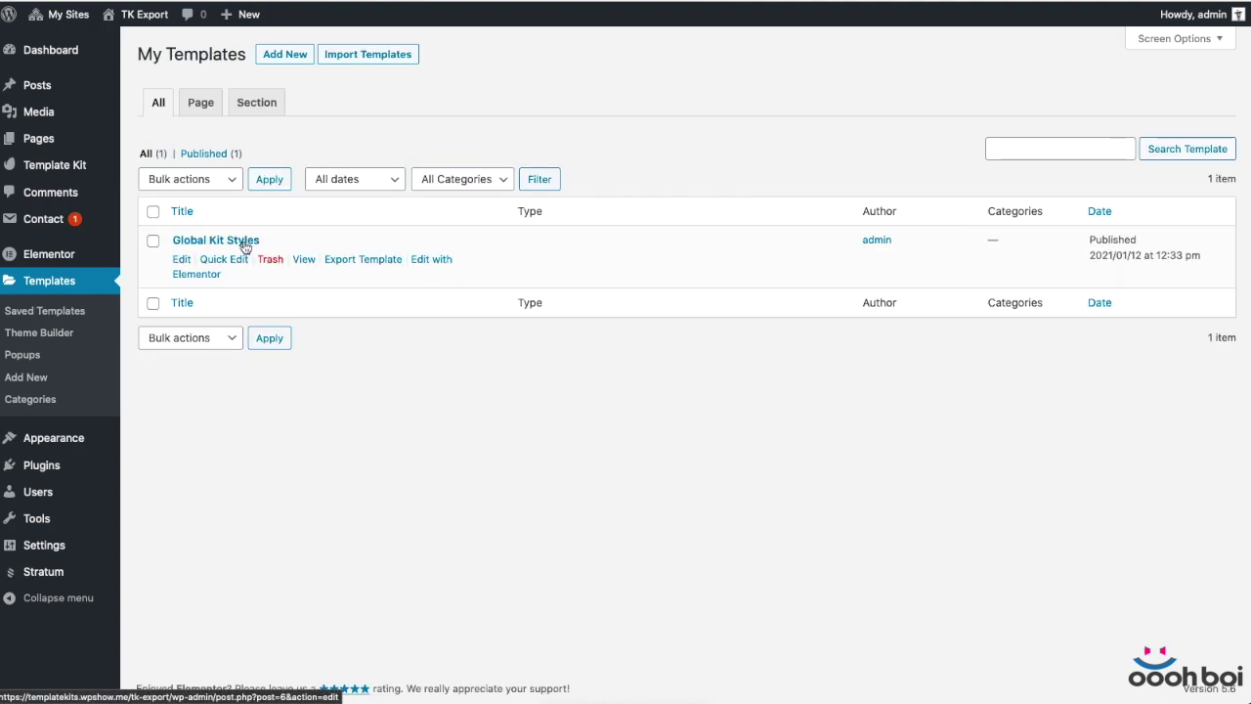
click(154, 154)
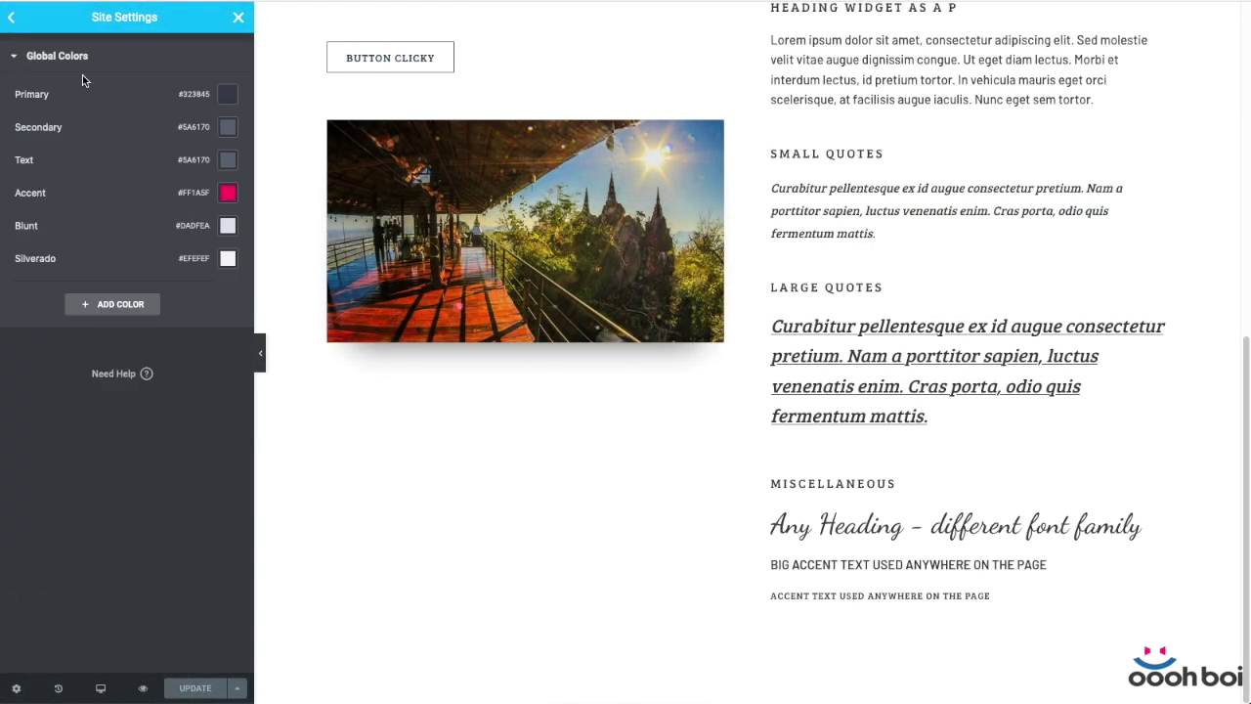
Inspect the Global Fonts list in Site Settings, including the typography of the Text style
click(13, 20)
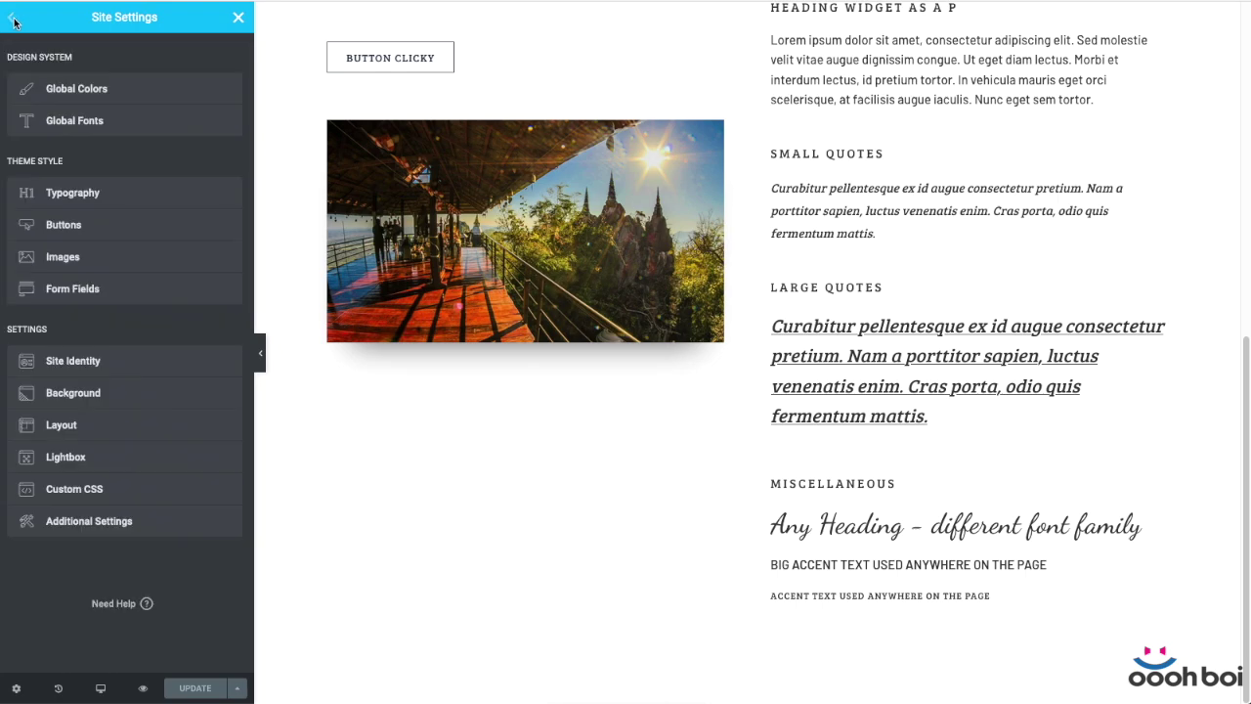
click(109, 125)
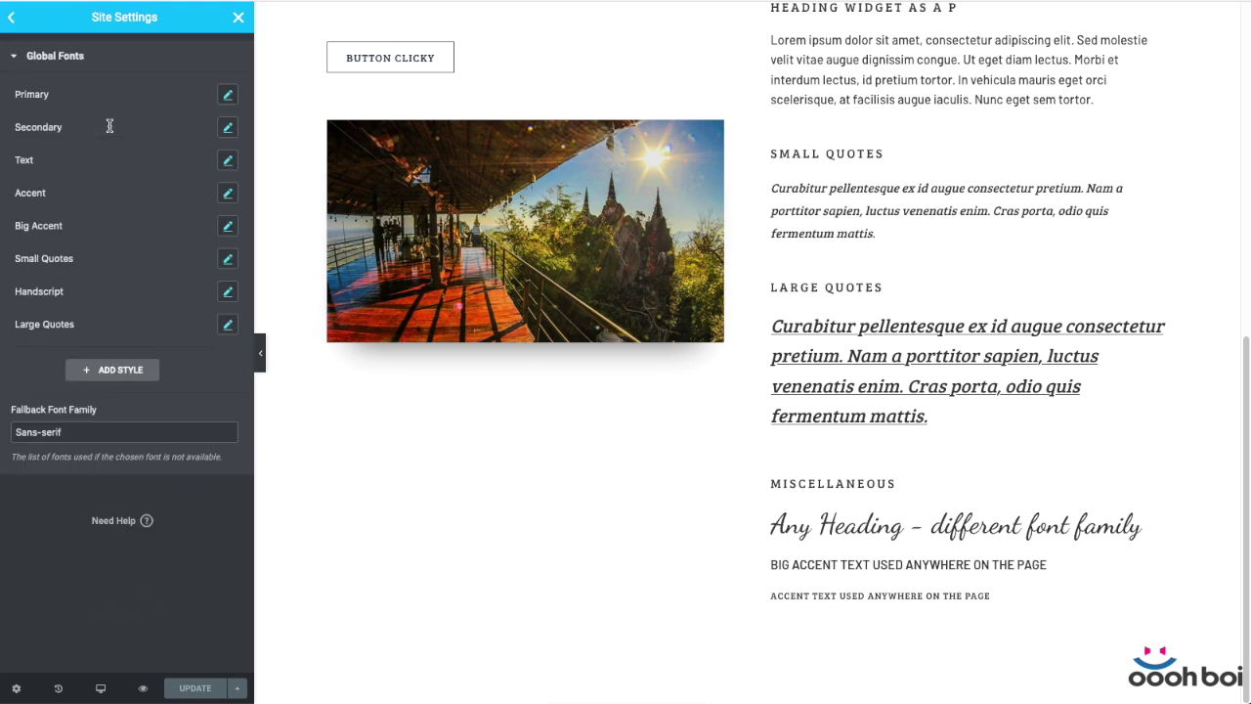
click(226, 161)
click(54, 50)
click(13, 19)
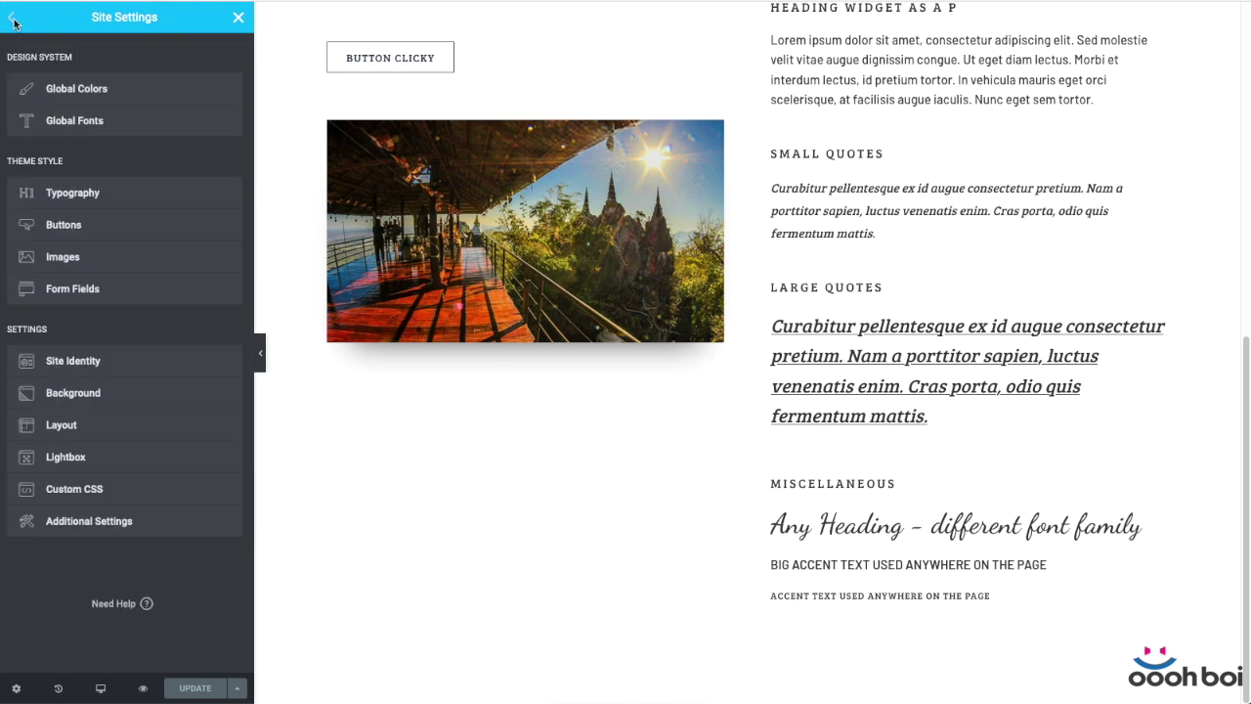
Inspect the H1 typography values in the theme style Typography settings
click(109, 195)
scroll(172, 405, down, 3)
click(226, 291)
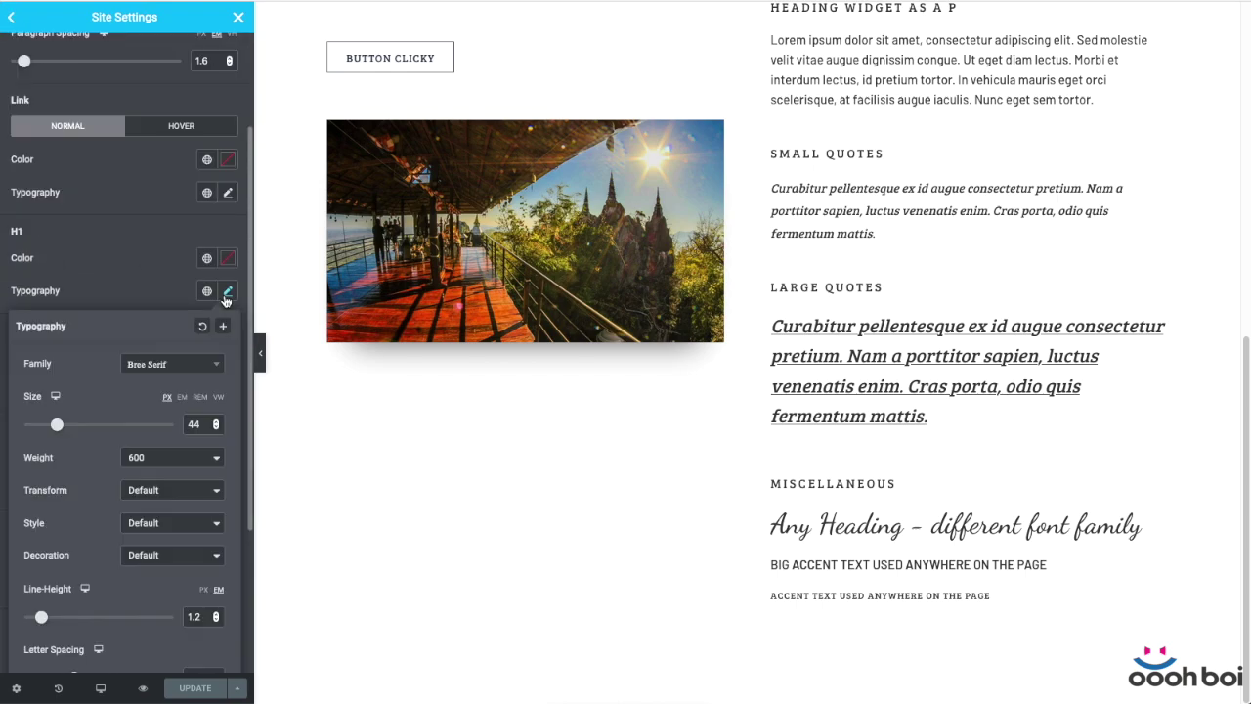
click(118, 277)
scroll(117, 277, up, 3)
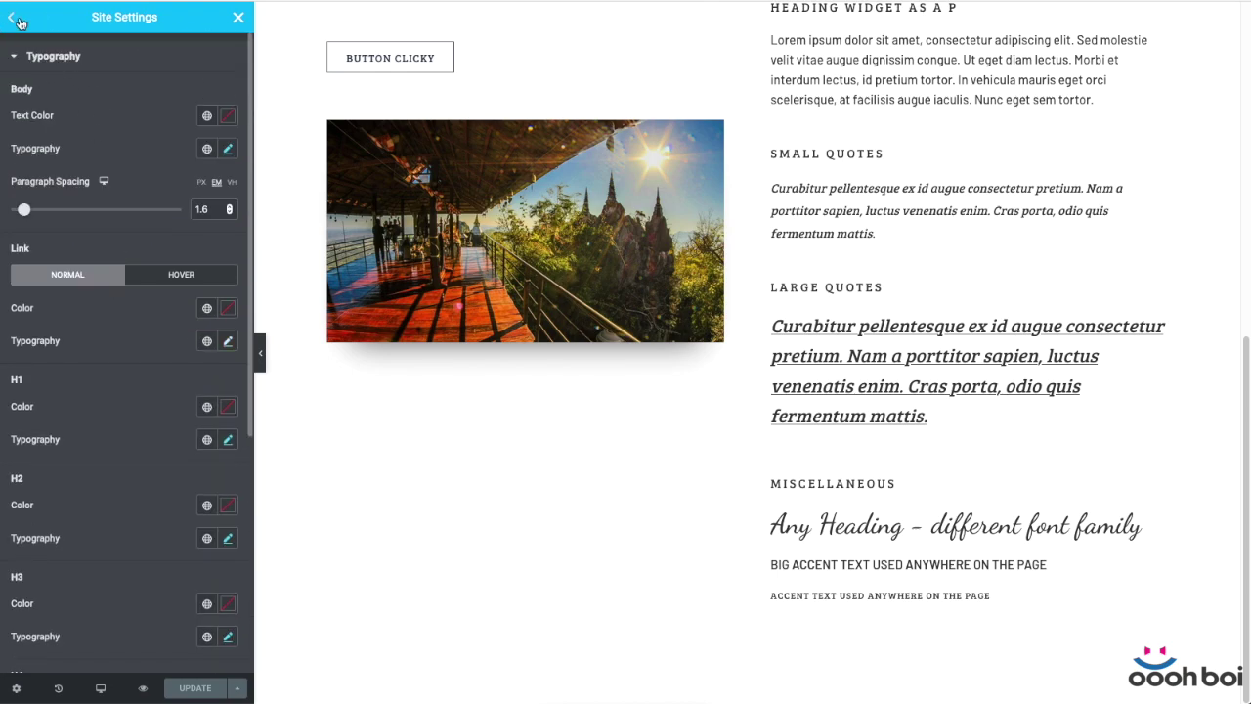
click(14, 20)
Review the theme style settings for buttons, images and form fields
click(84, 220)
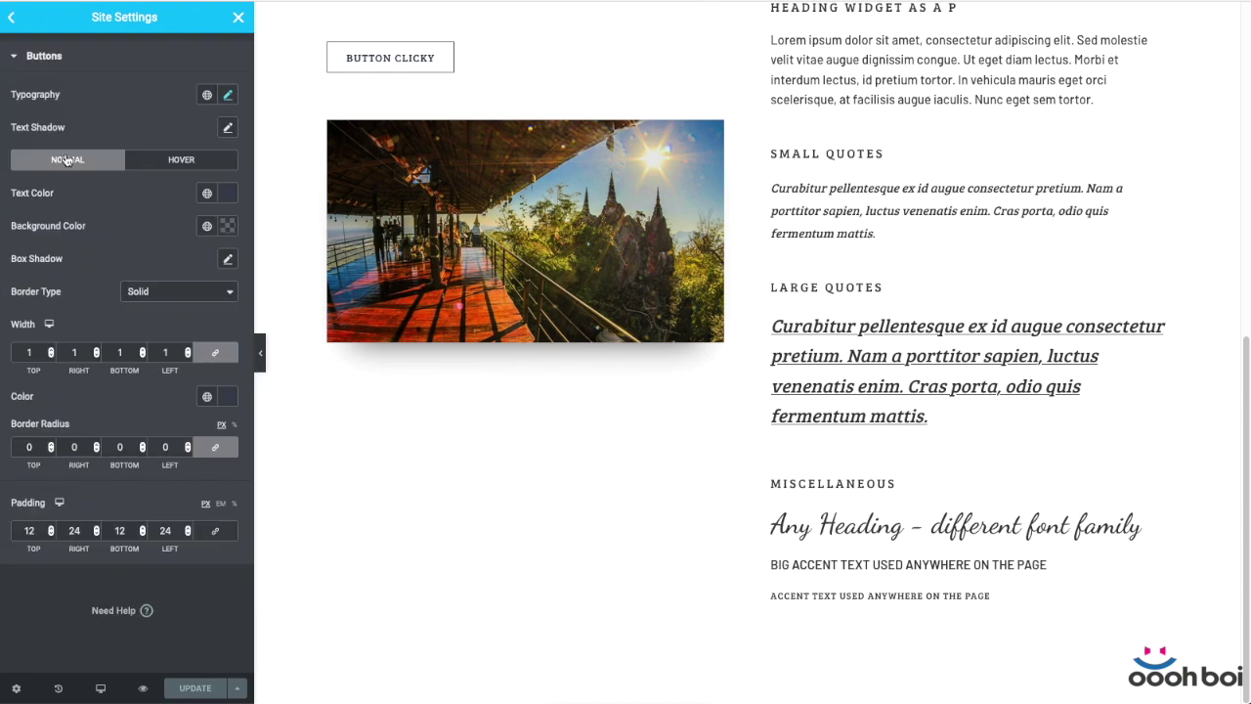
click(13, 19)
click(71, 262)
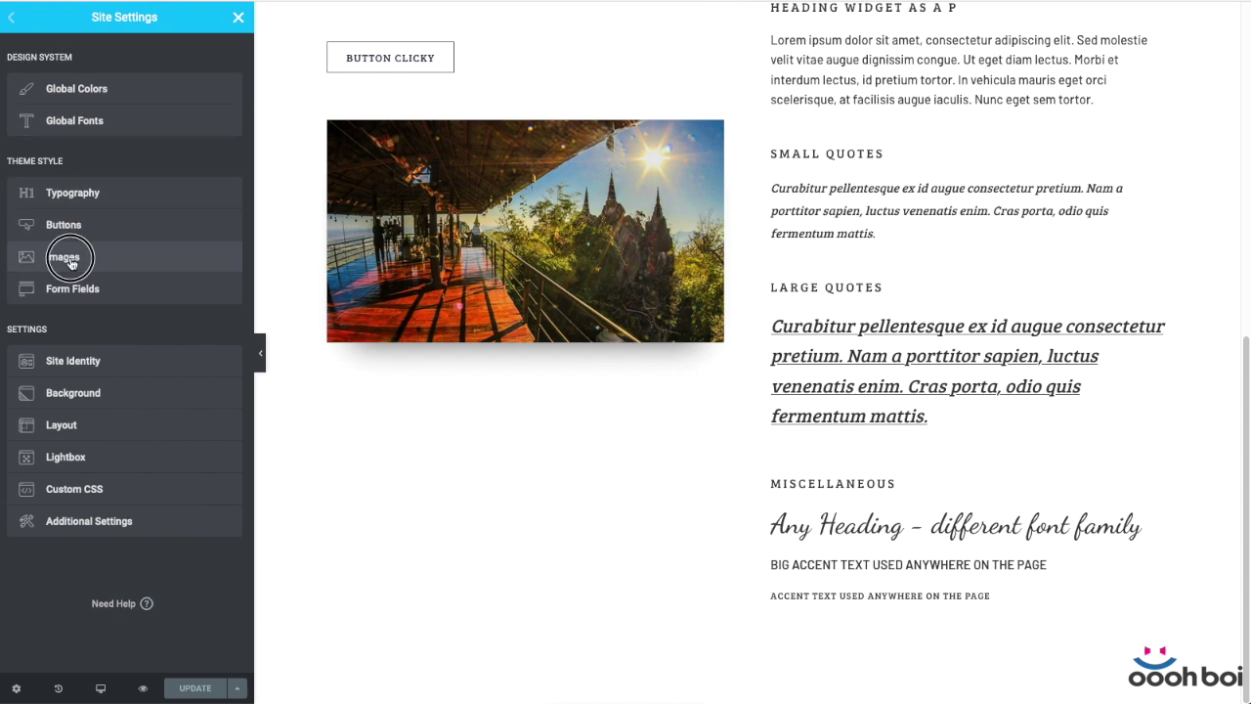
click(14, 19)
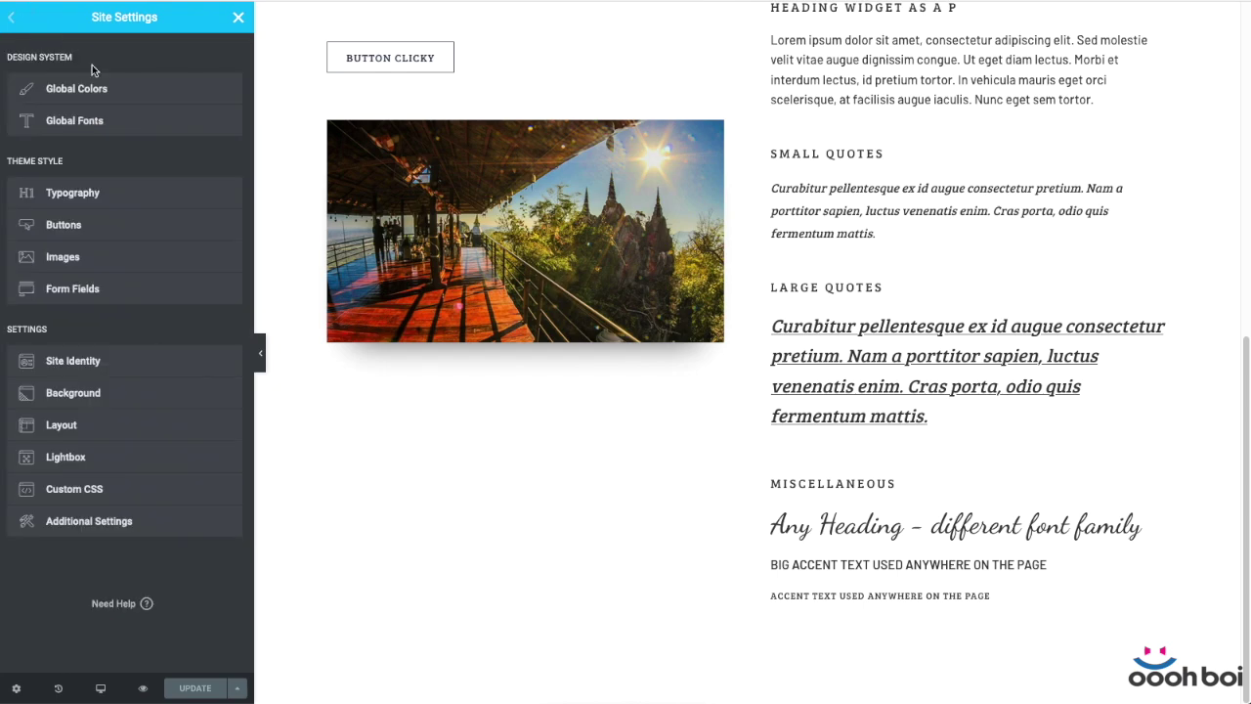
click(112, 283)
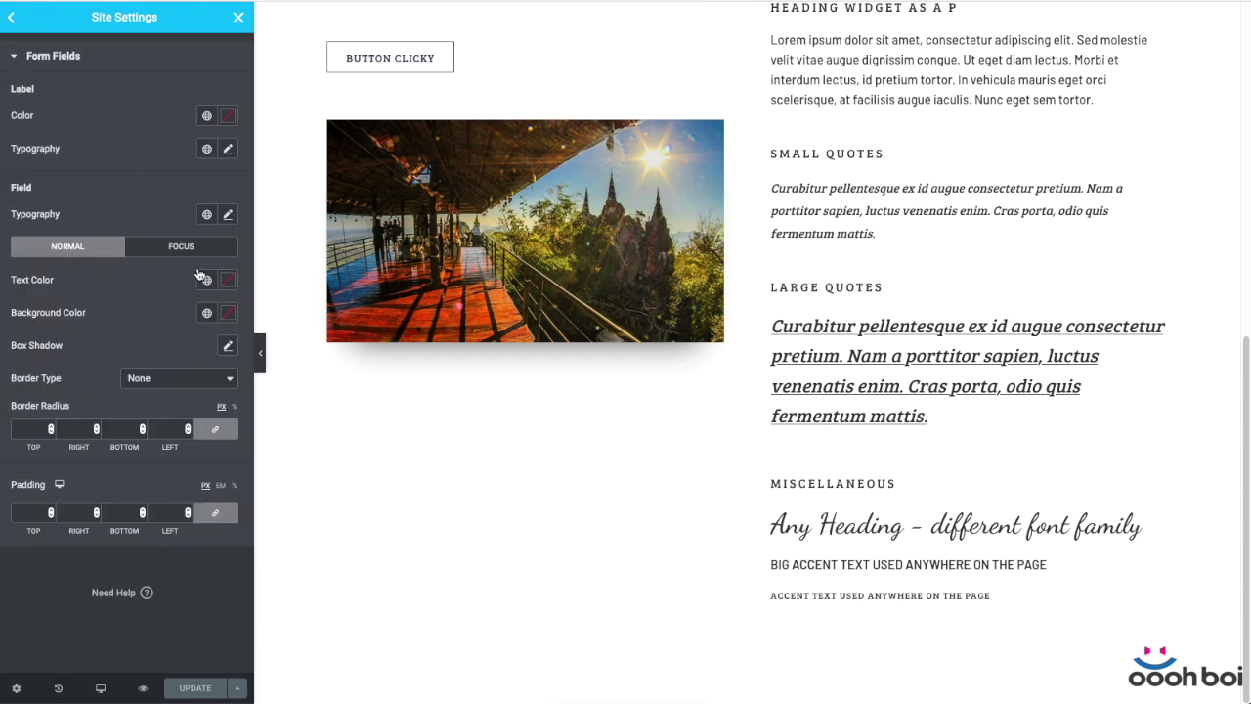
click(13, 20)
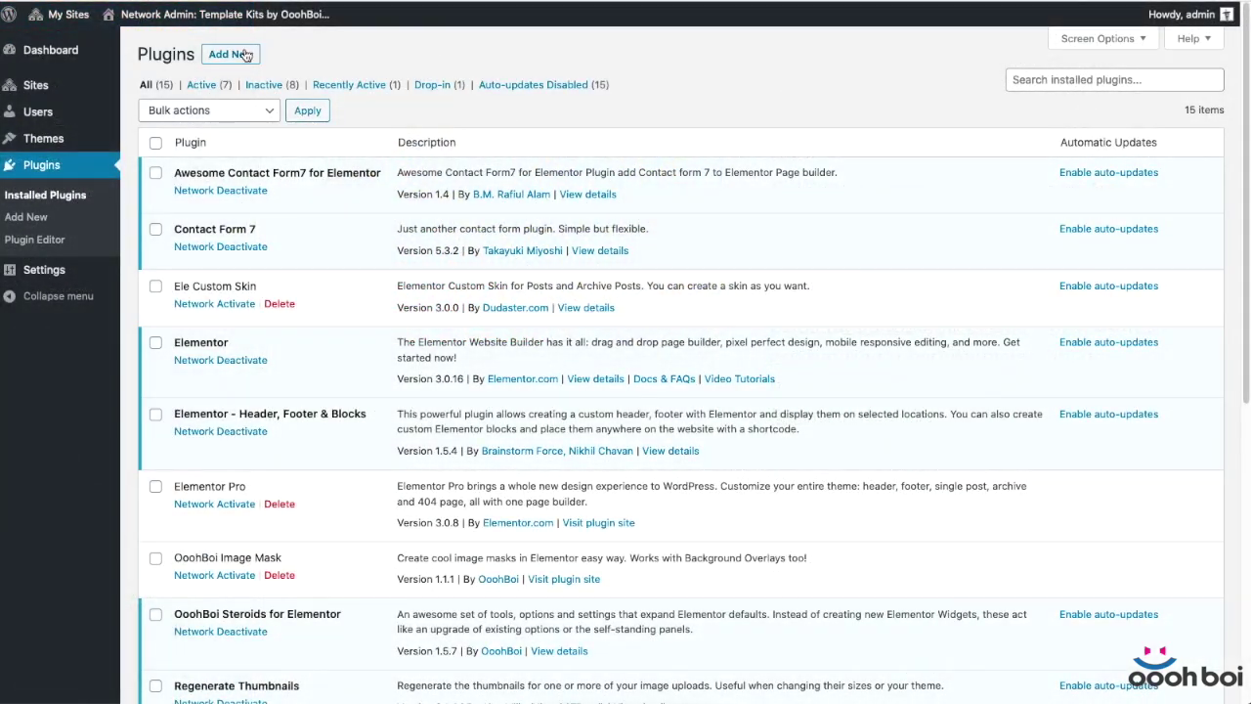
Search the WordPress plugin directory for "template kit" from the network's add-plugins page
click(245, 56)
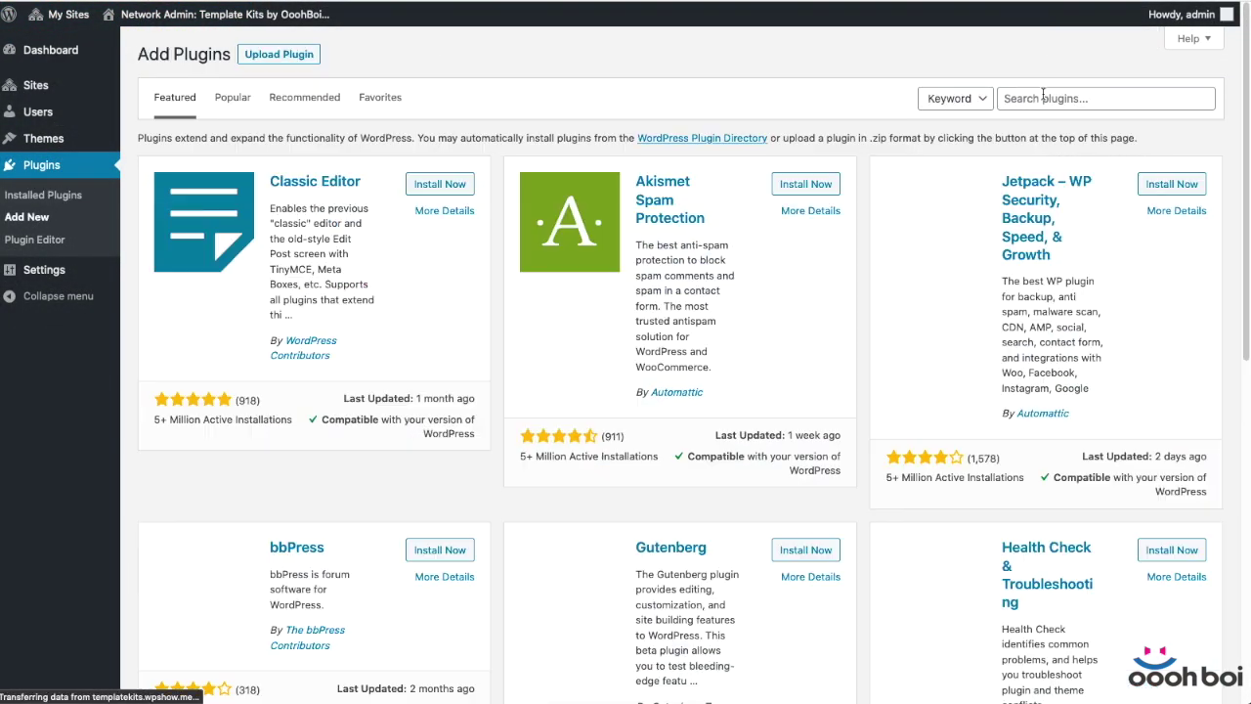
click(1042, 93)
text(templa)
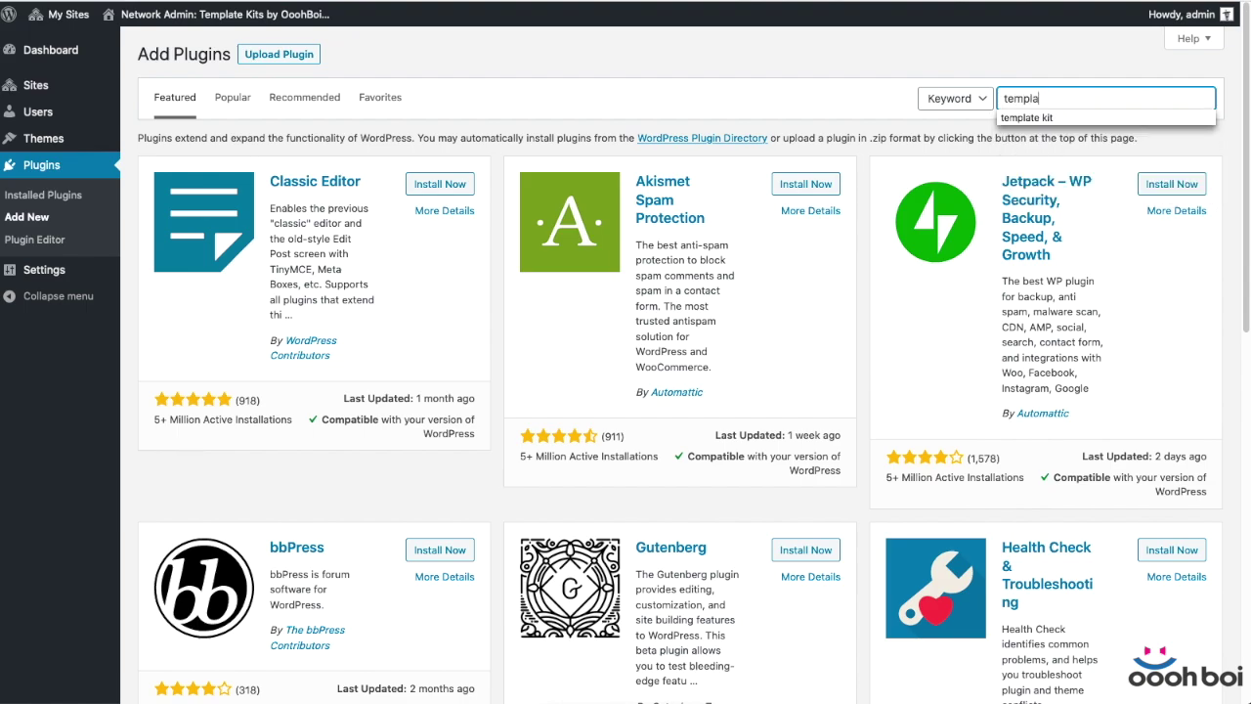
text(te kit)
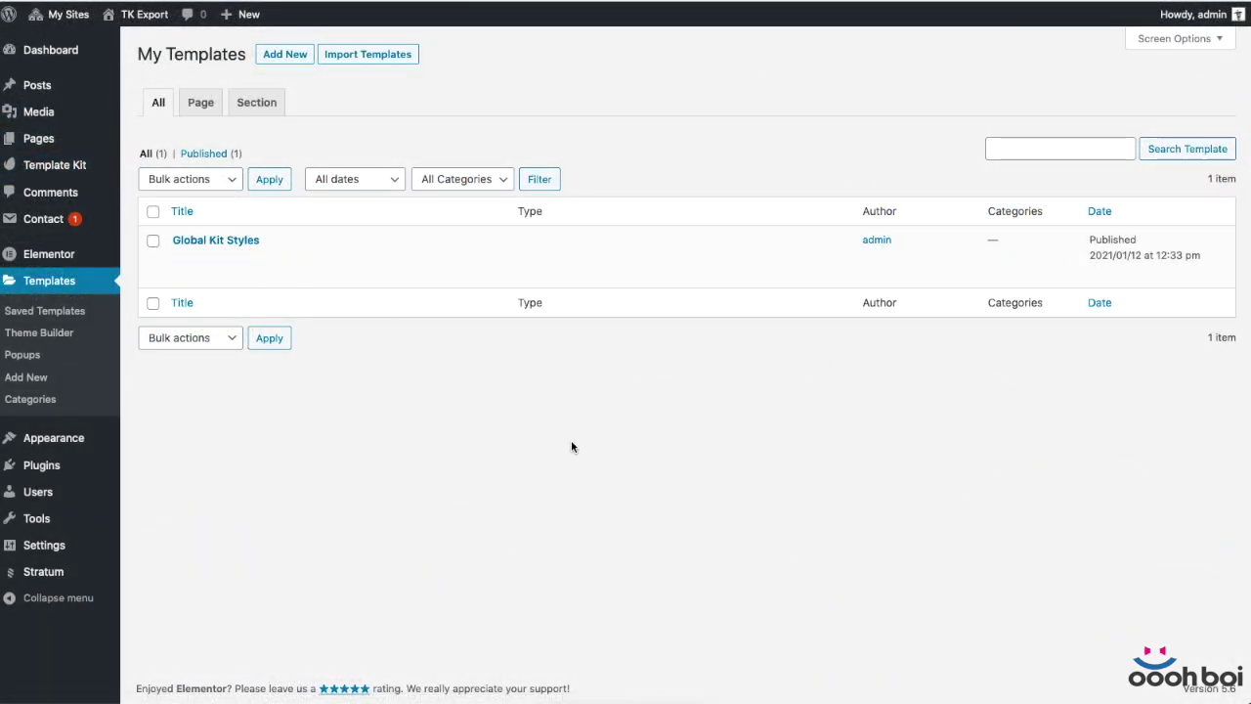
Create and publish a new Template Kit template titled "Dummy 1" on the TK Export site
mouse_move(47, 173)
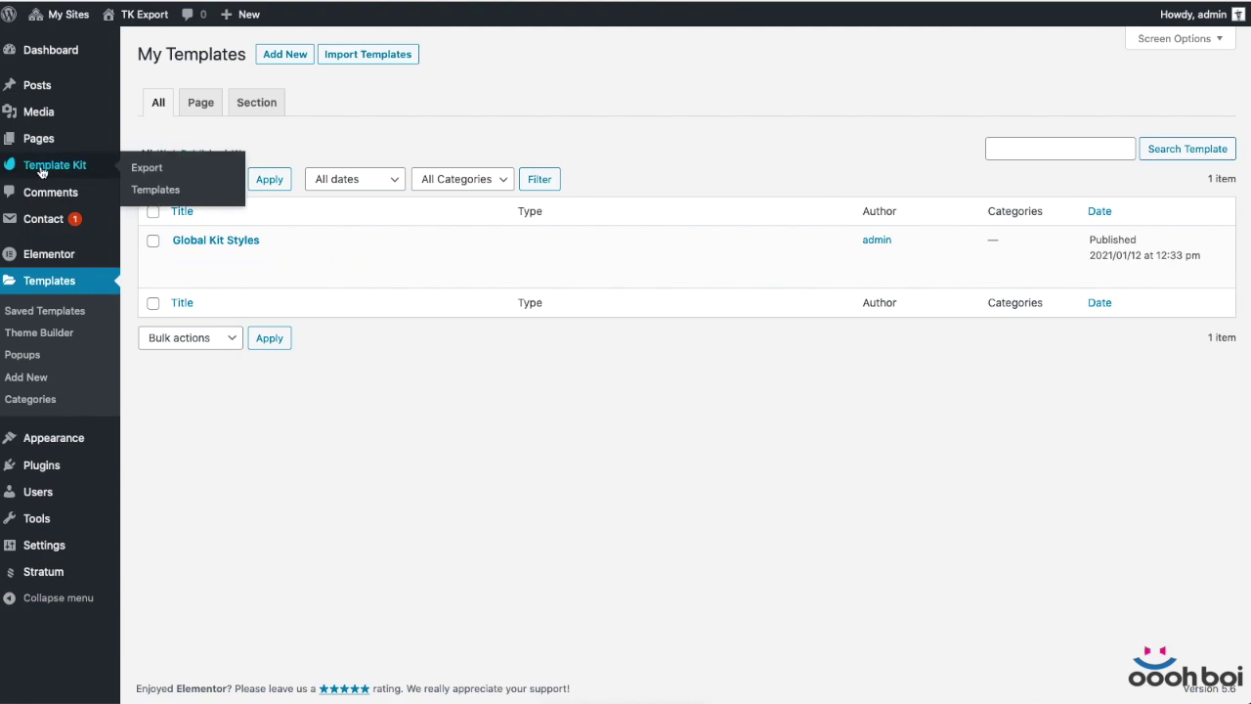
click(175, 191)
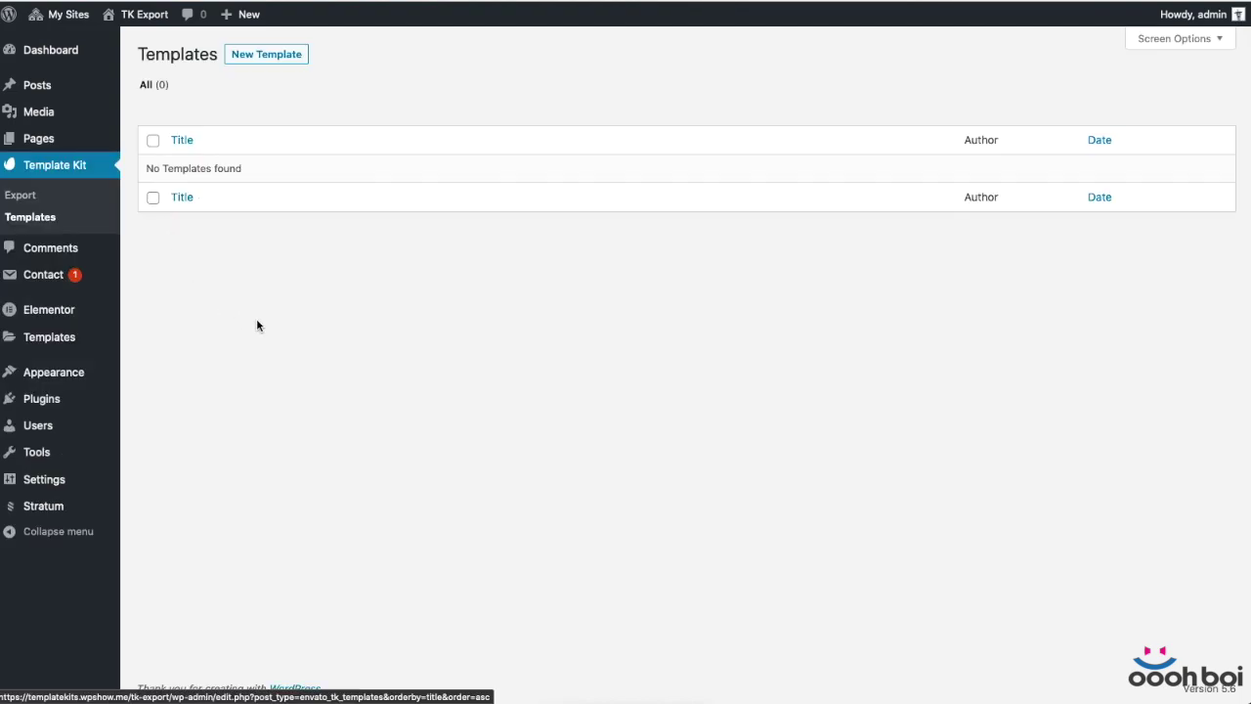
click(272, 56)
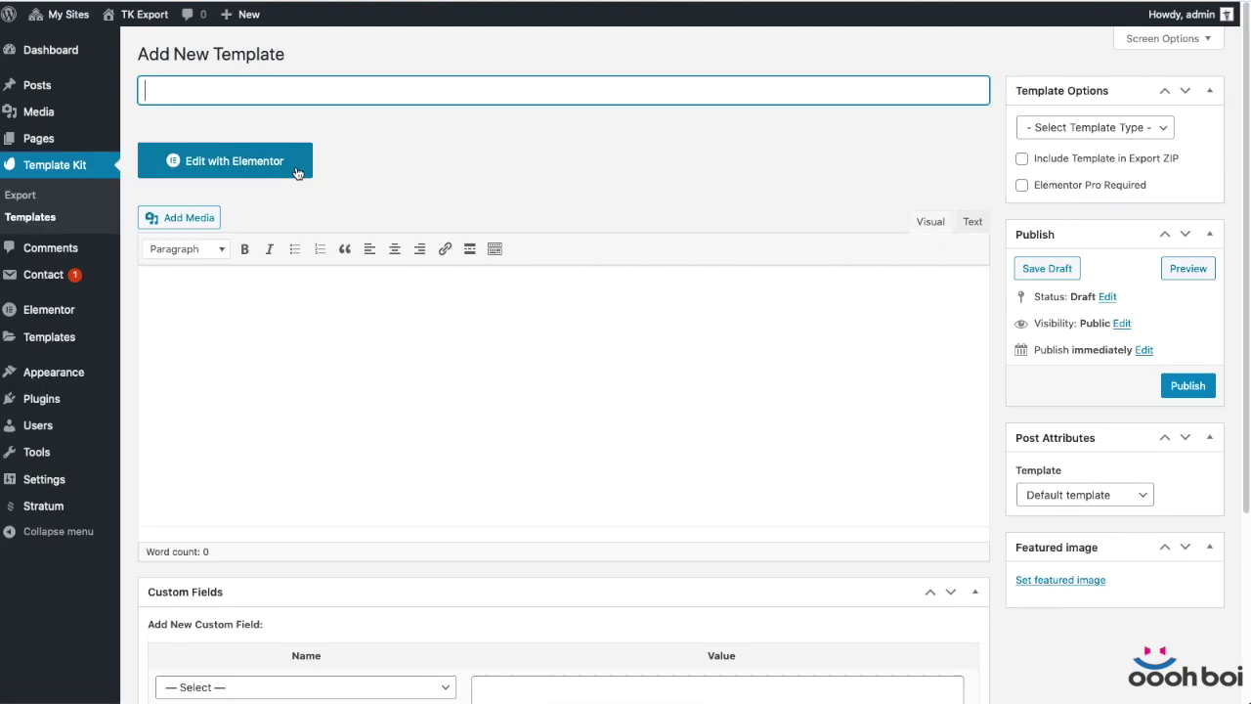
text(Dummy 1)
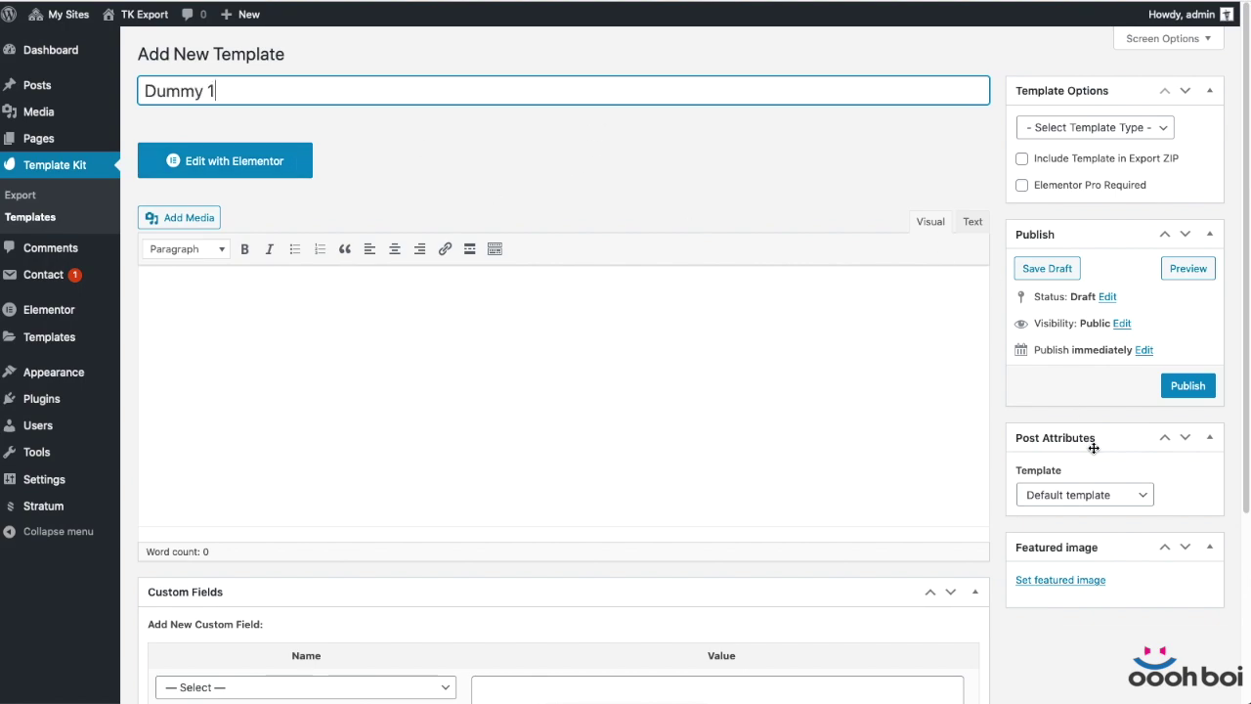
click(1188, 385)
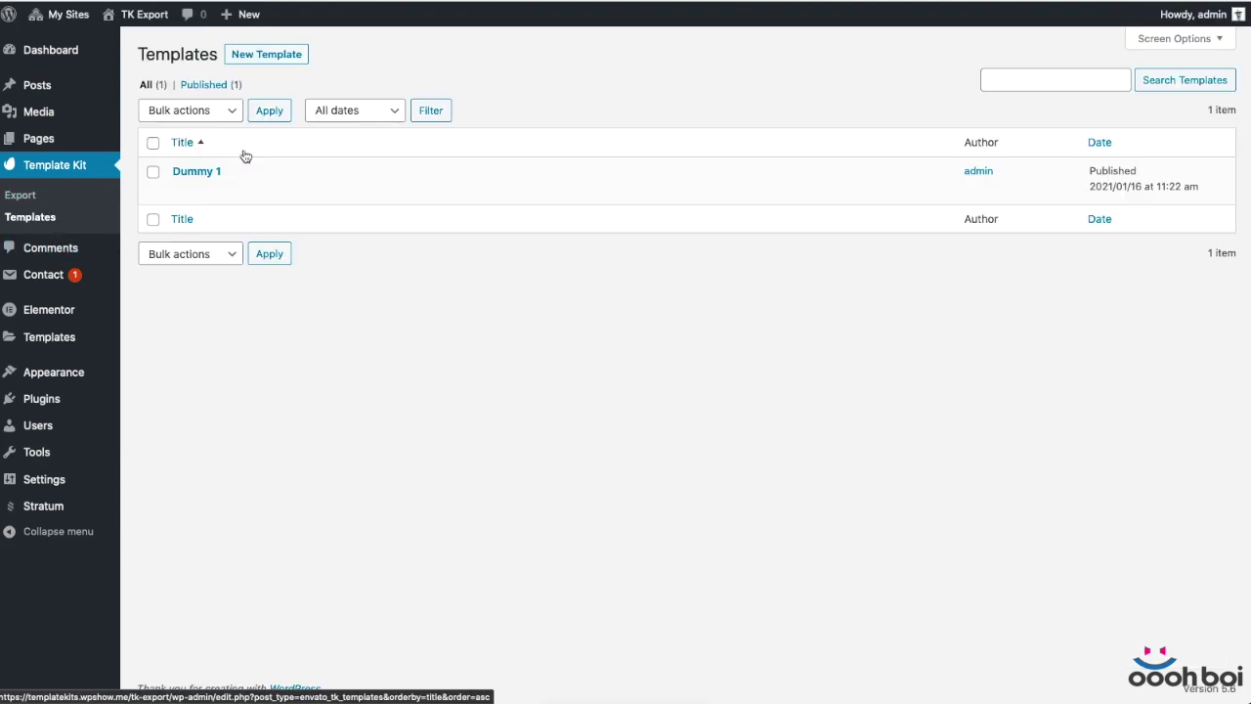
Add another Template Kit template titled "Dummy 2" and publish it
click(259, 53)
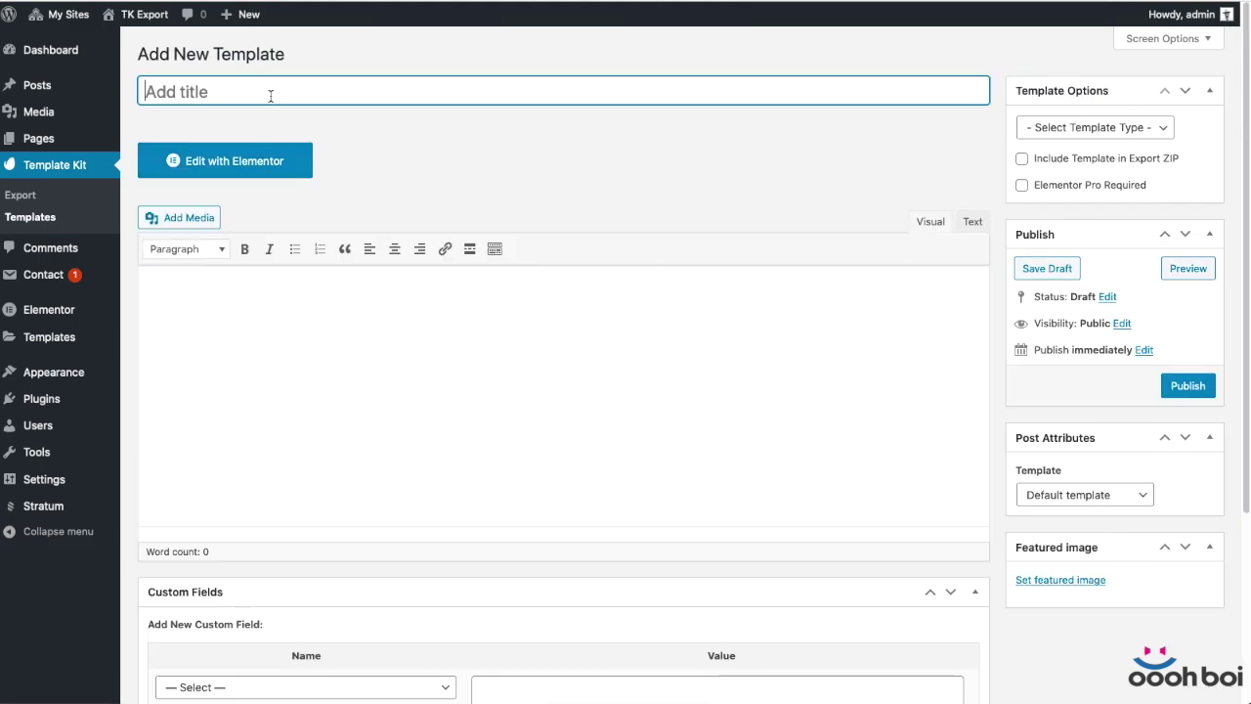
text(Dummy 2)
click(1198, 391)
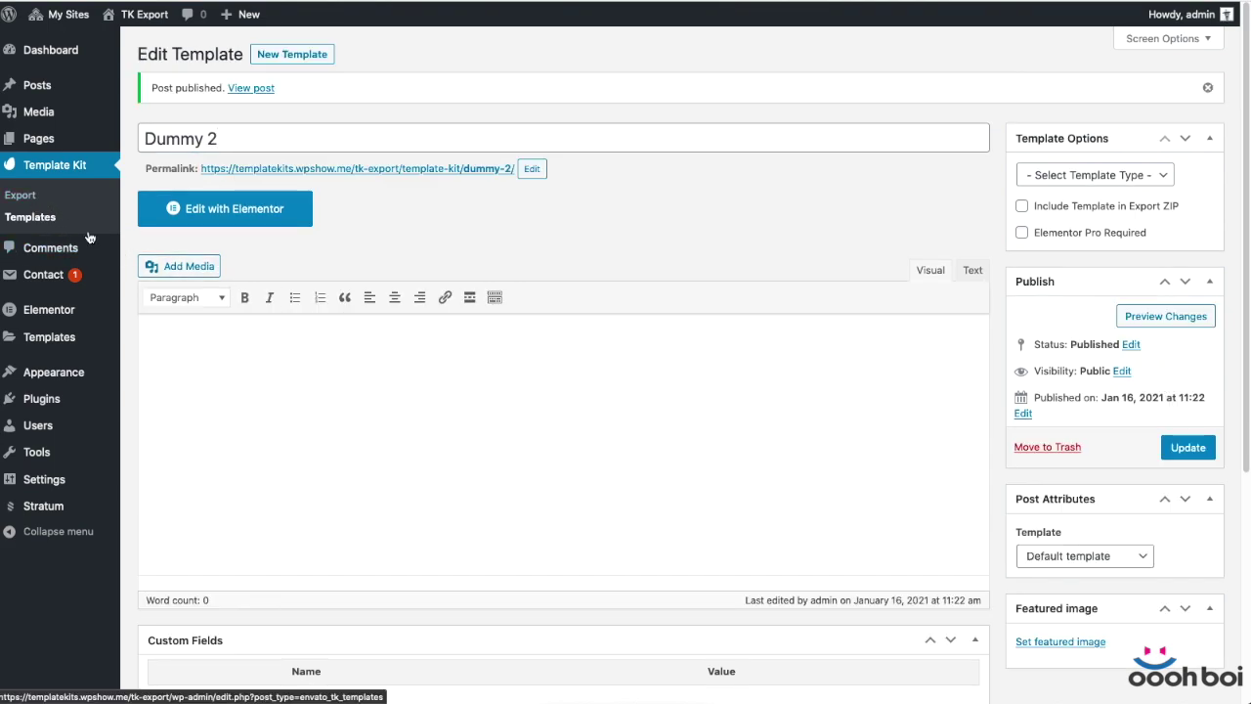
Open the Template Kit export, review the kit name, version number and plugin dependencies, and continue to the template selection
click(38, 200)
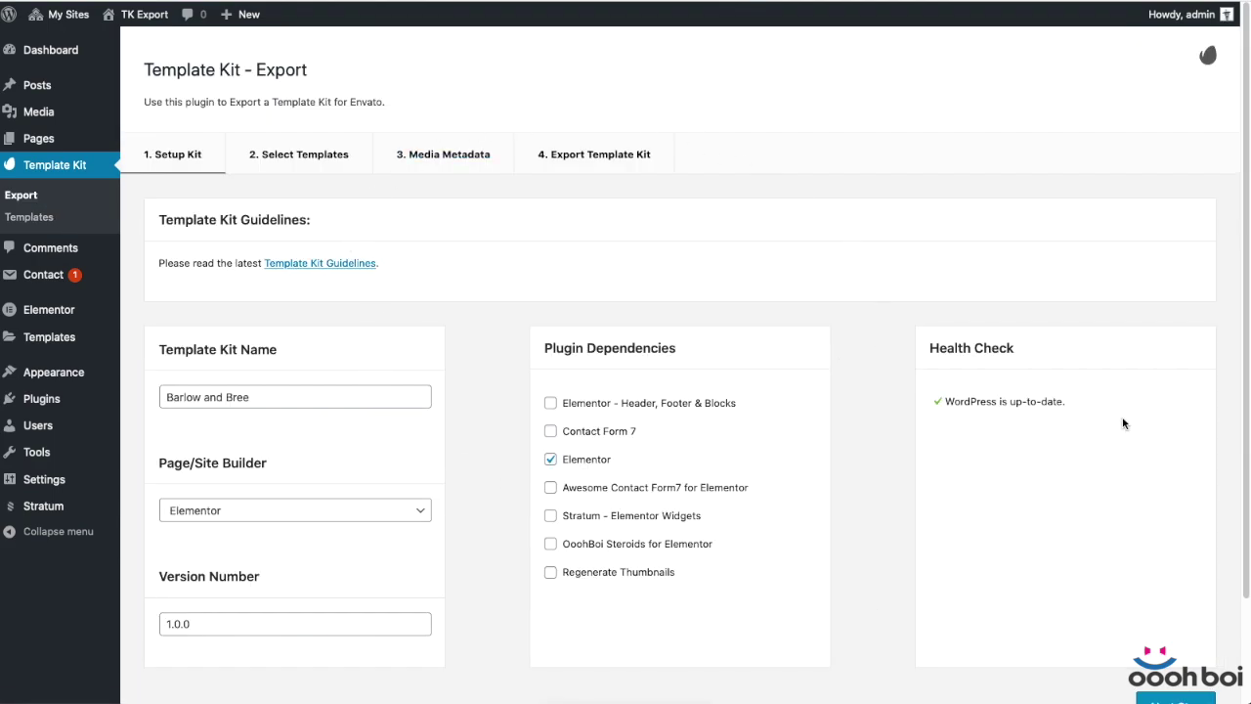
triple_click(243, 397)
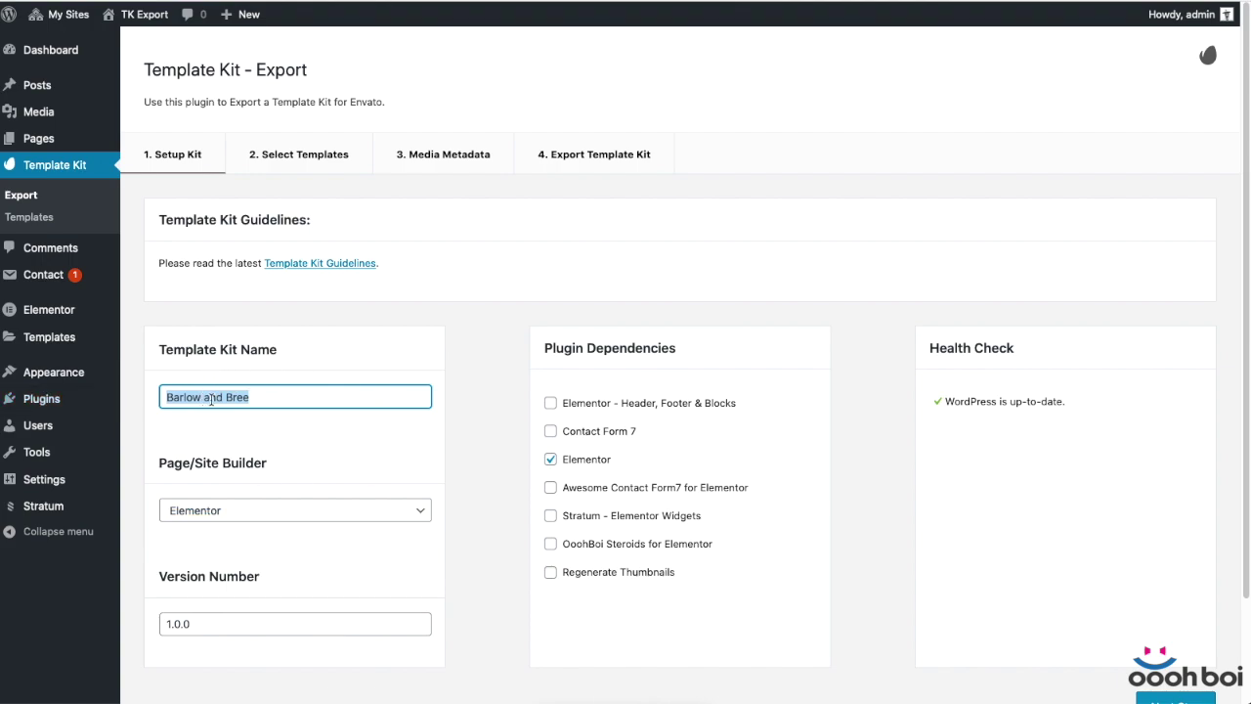
triple_click(211, 622)
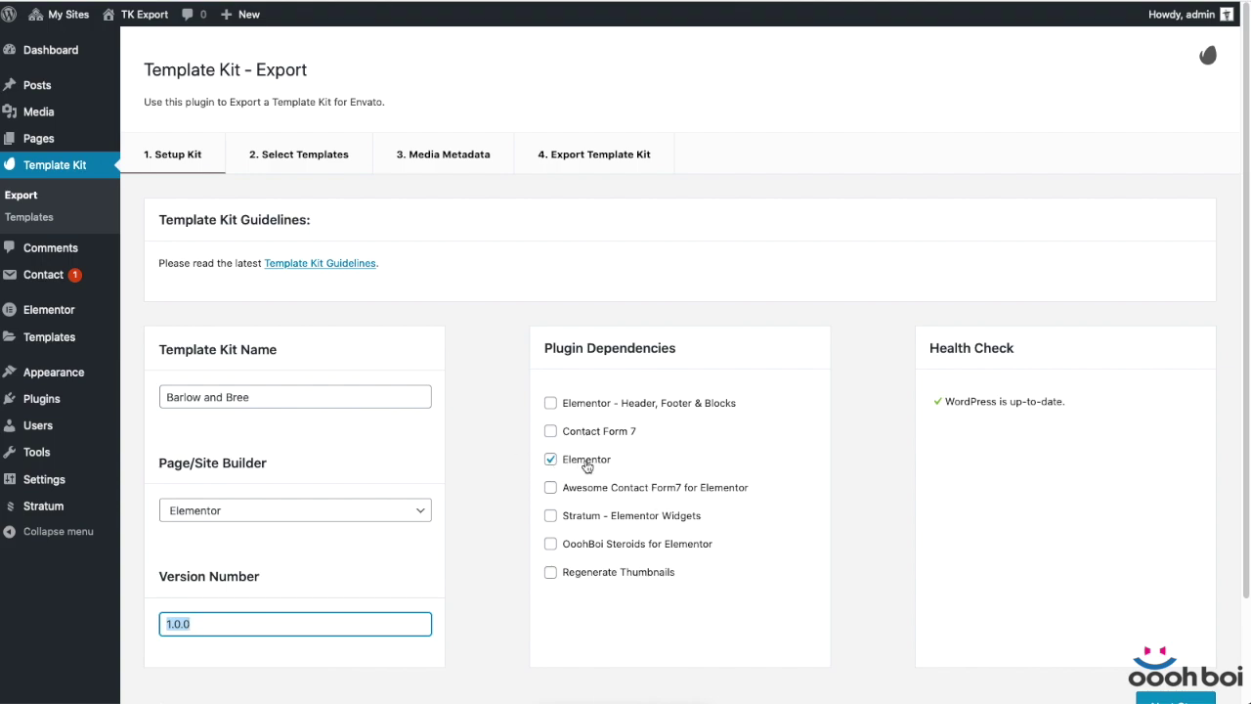
scroll(961, 513, down, 2)
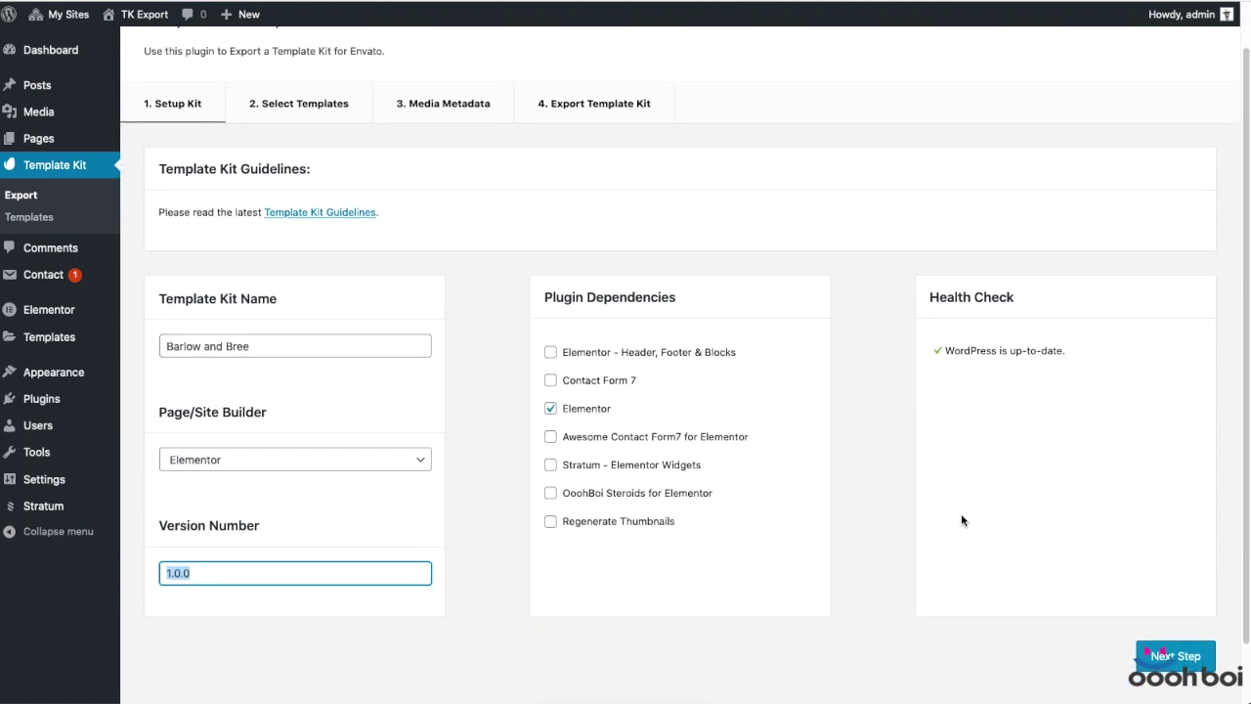
click(446, 630)
scroll(997, 488, up, 2)
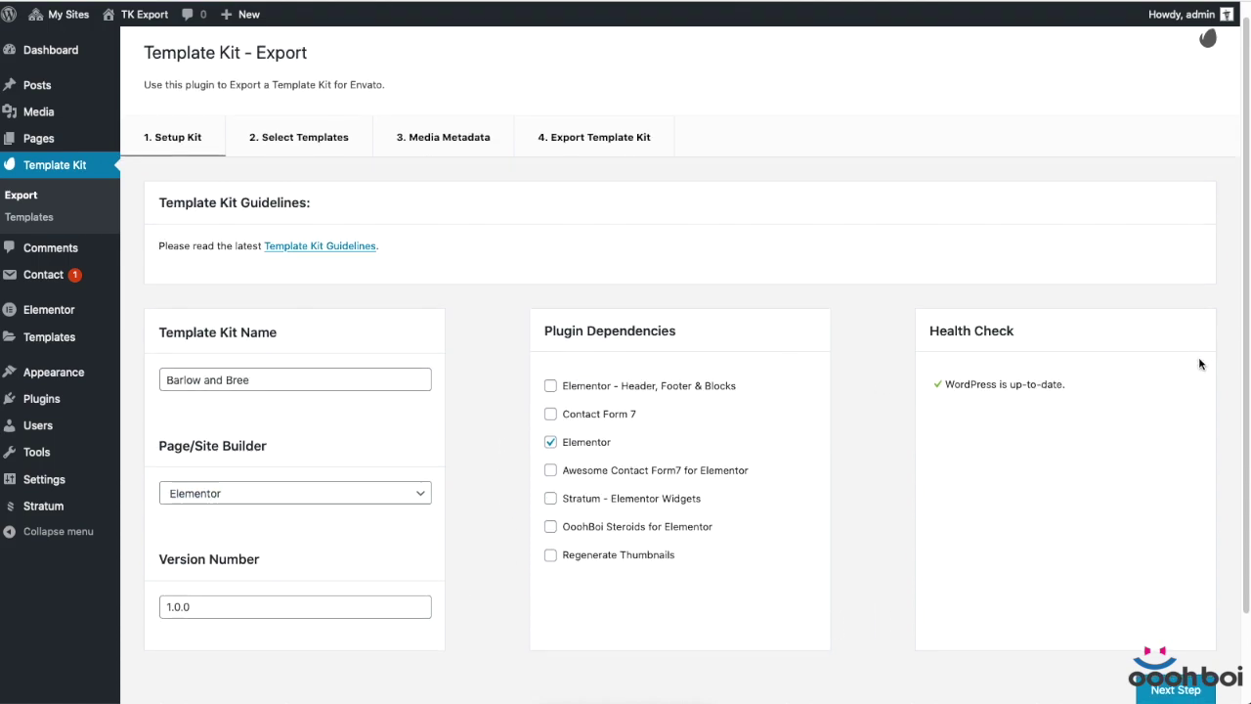
scroll(1047, 280, down, 1)
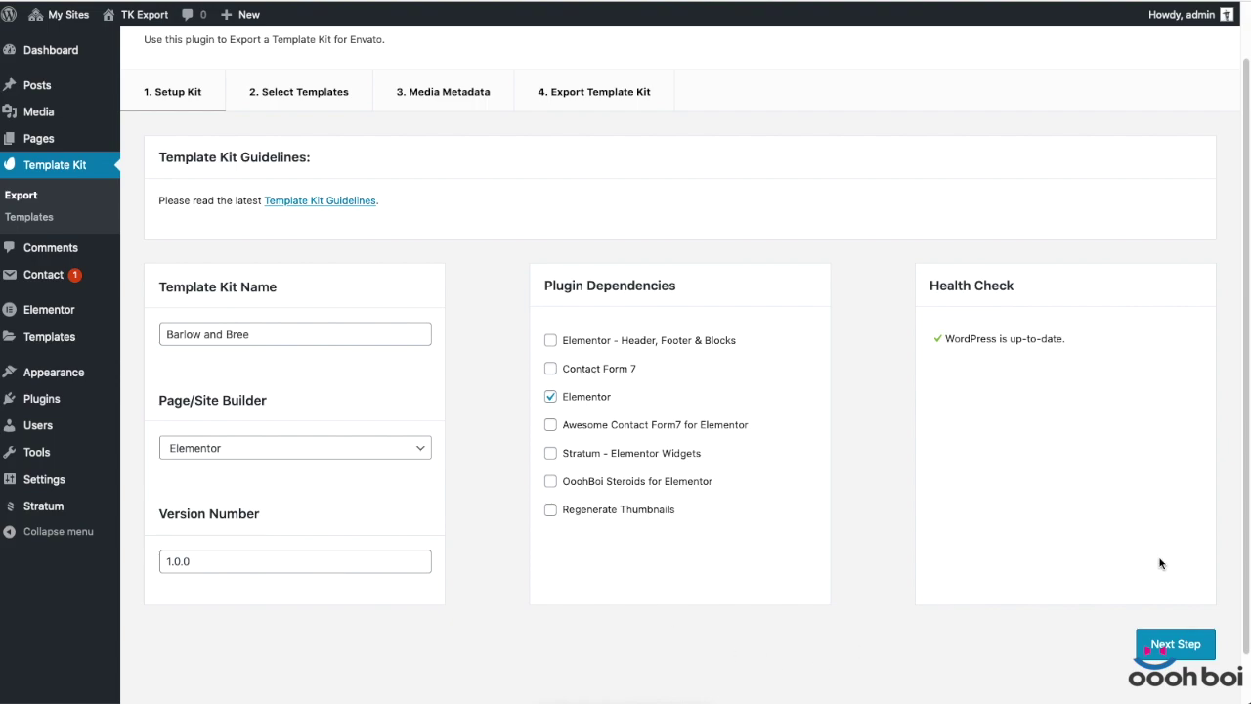
click(1170, 650)
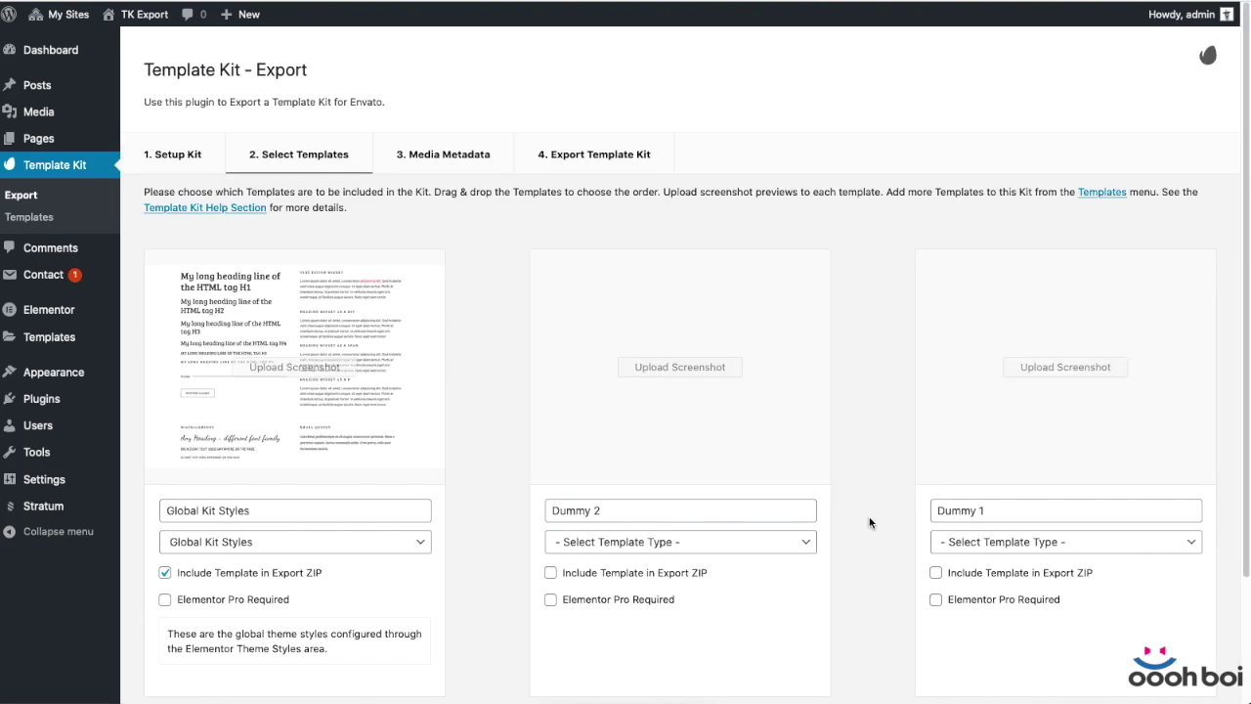
Move the Dummy 1 template ahead of Dummy 2 and include both in the export ZIP
scroll(878, 533, down, 2)
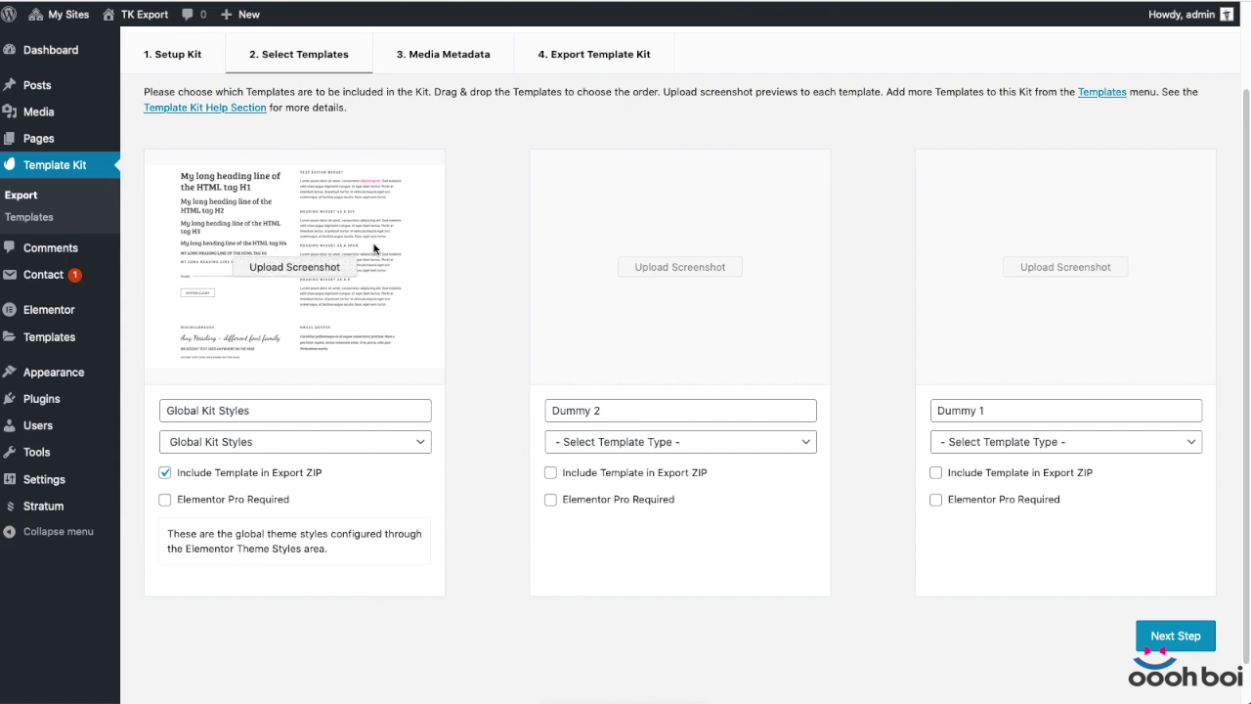
click(278, 410)
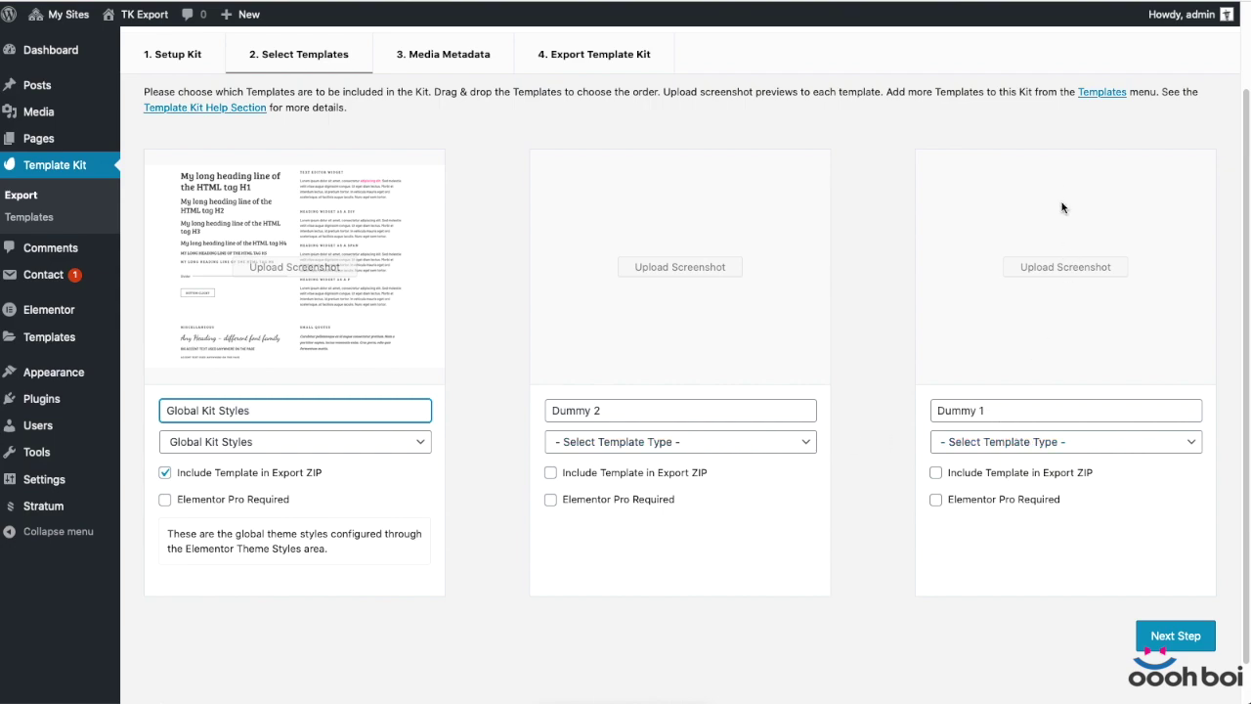
drag(1063, 207, 647, 216)
click(631, 473)
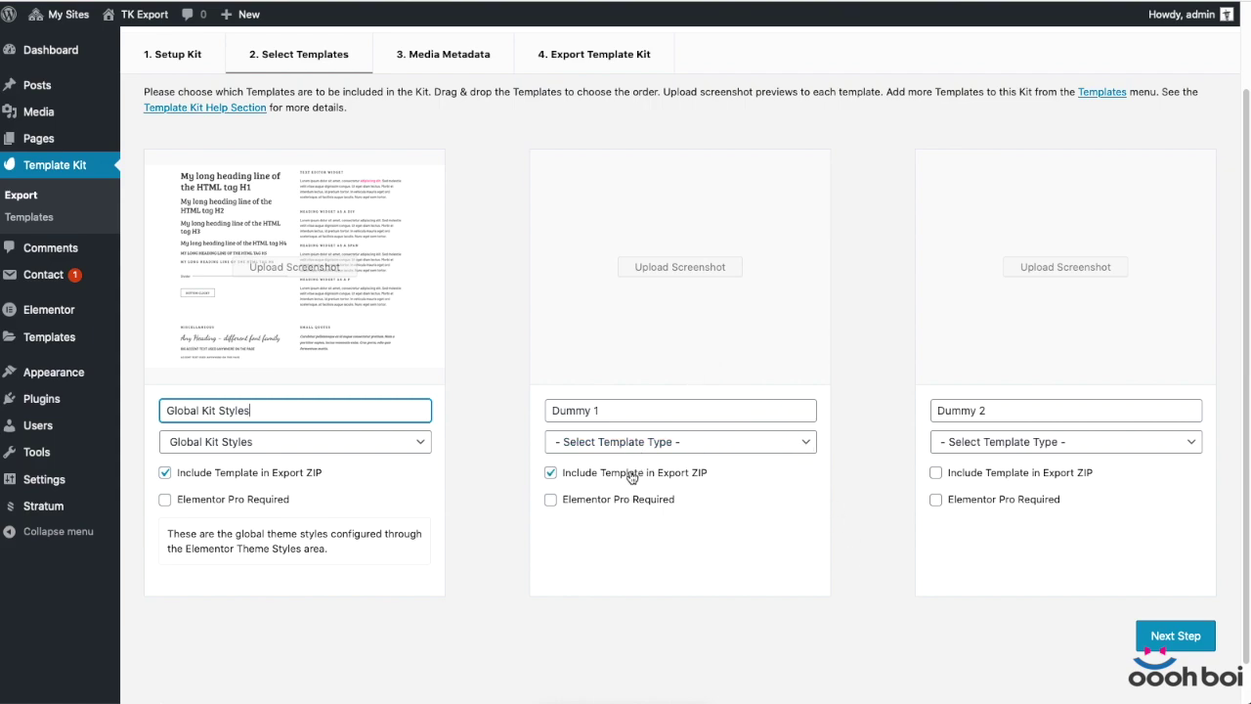
click(937, 474)
Set the template type of both Dummy 1 and Dummy 2 to Single: Page
click(704, 442)
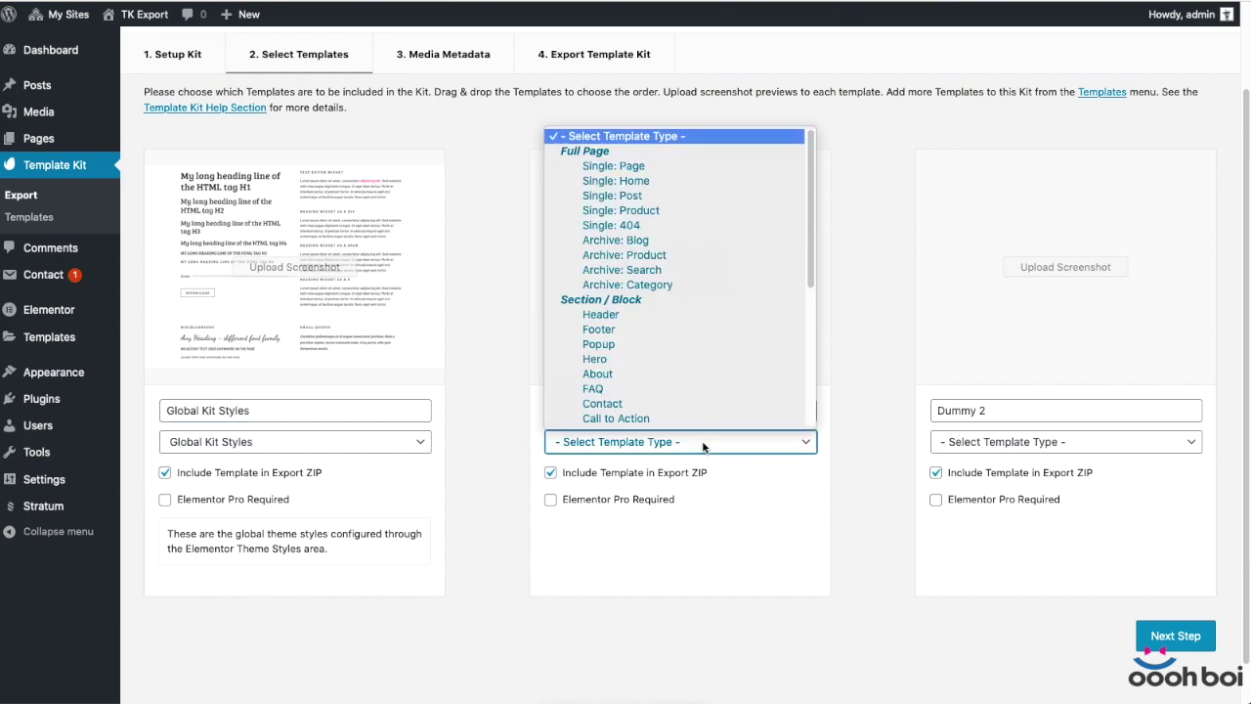
click(693, 169)
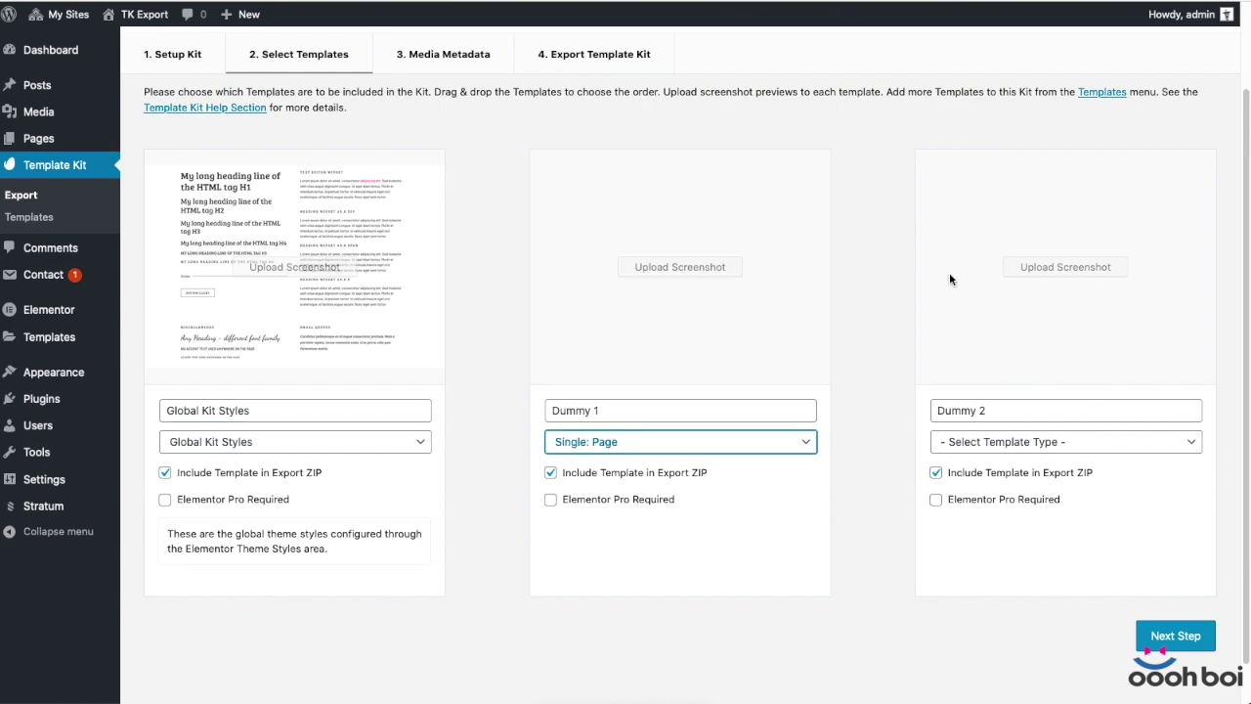
click(1038, 445)
click(1044, 165)
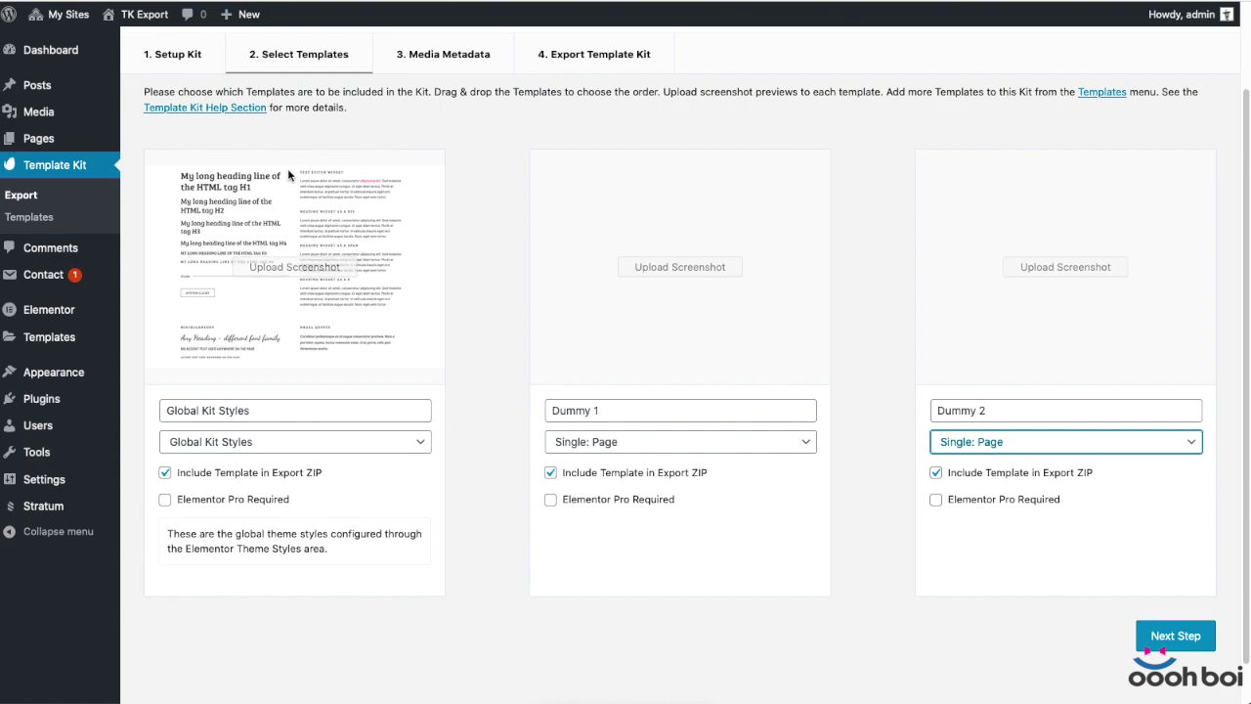
Assign dummy-template.jpg from the media library as the screenshot for both Dummy 1 and Dummy 2
click(685, 274)
click(132, 240)
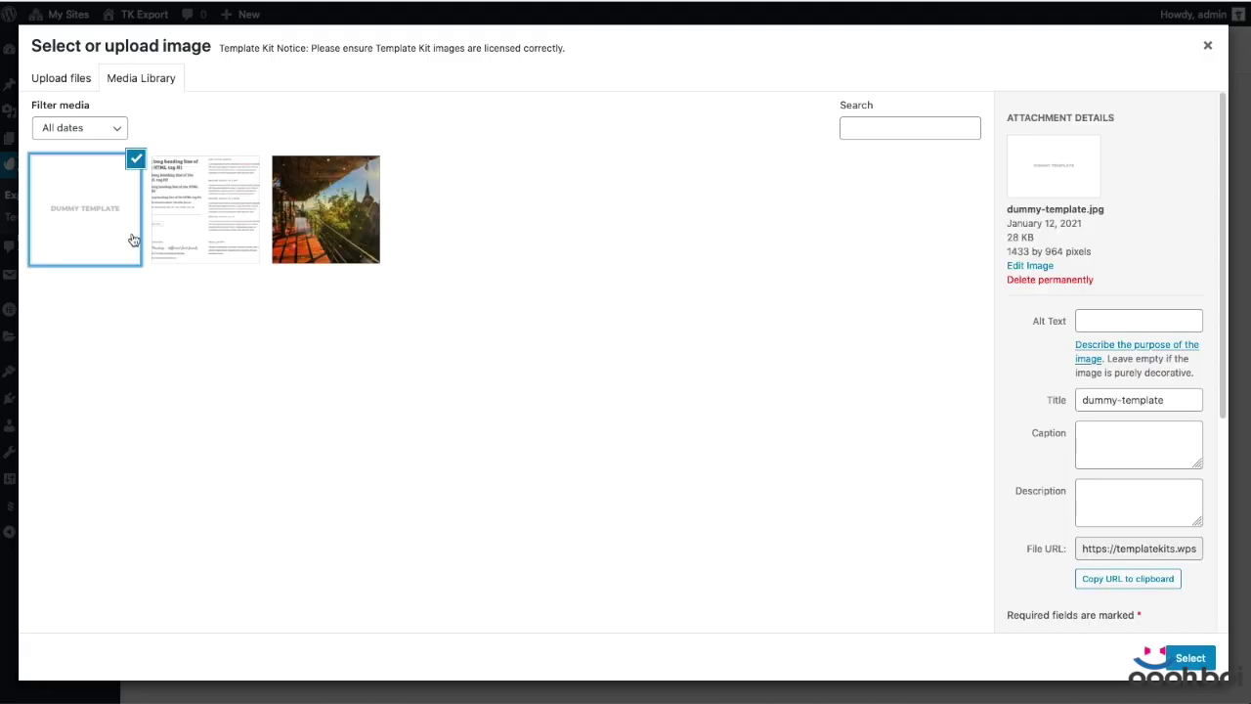
click(1186, 658)
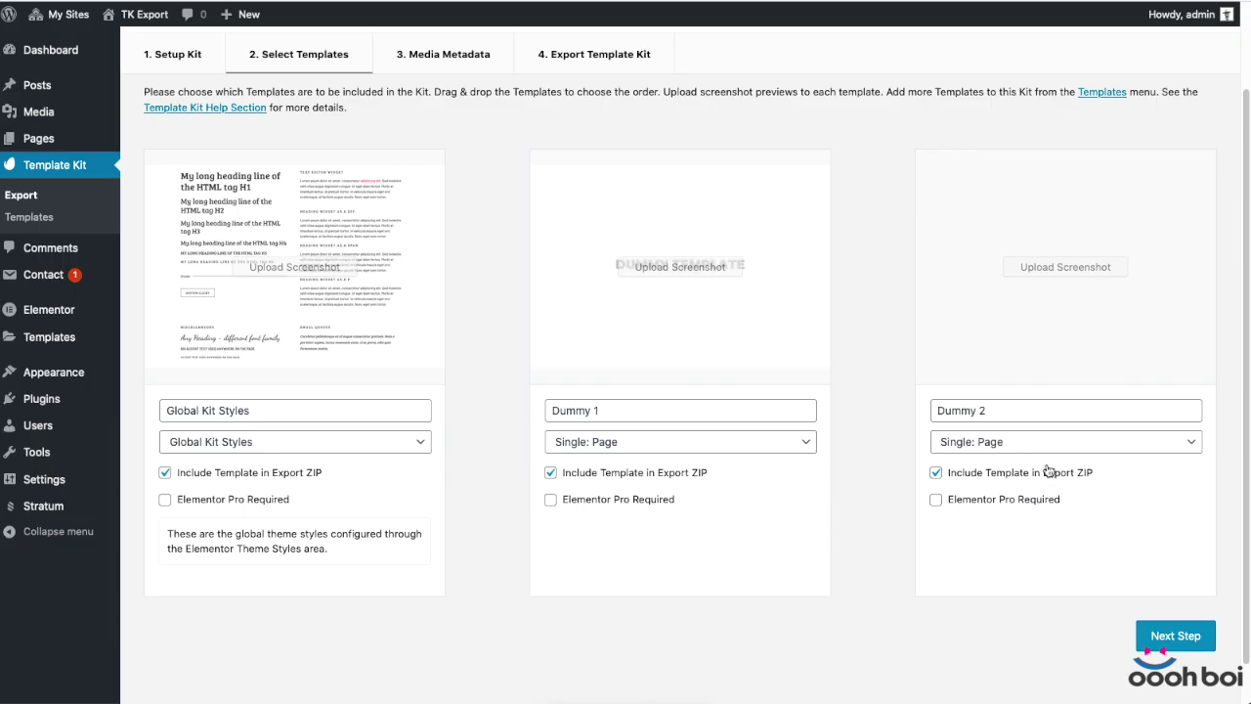
click(1059, 270)
click(67, 241)
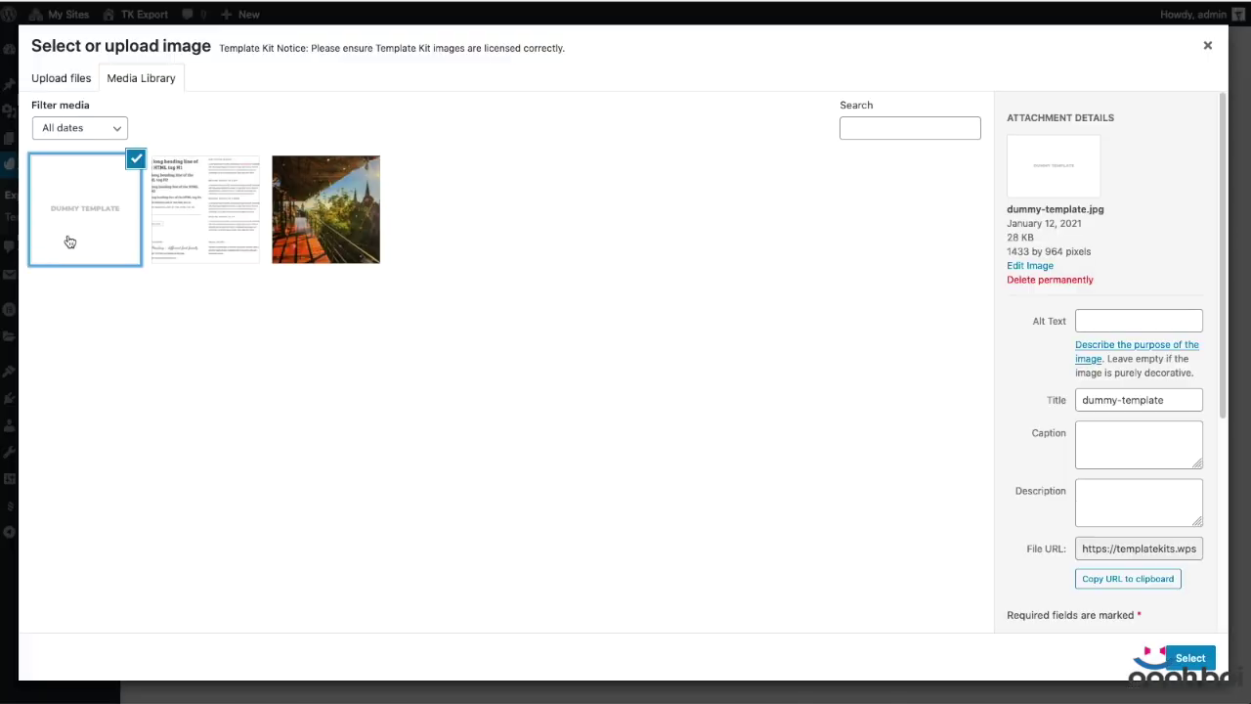
click(1191, 658)
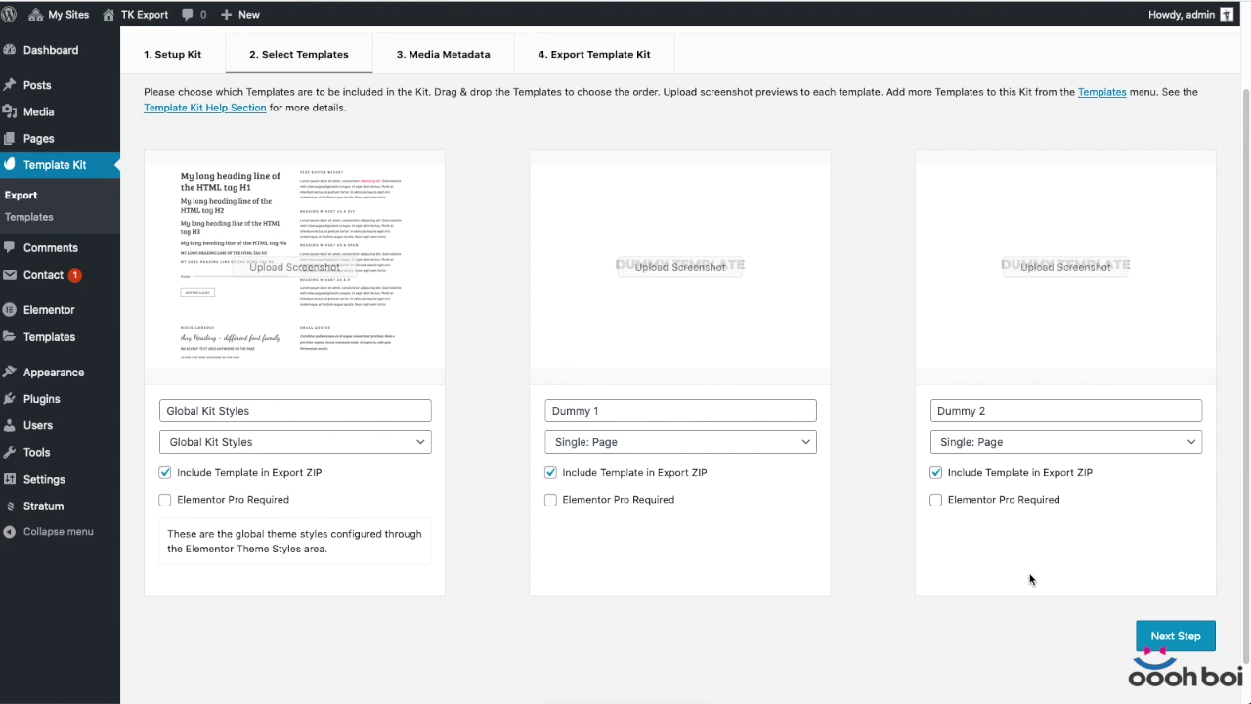
Continue through the media metadata step without additions and download the Template Kit ZIP file
click(1170, 634)
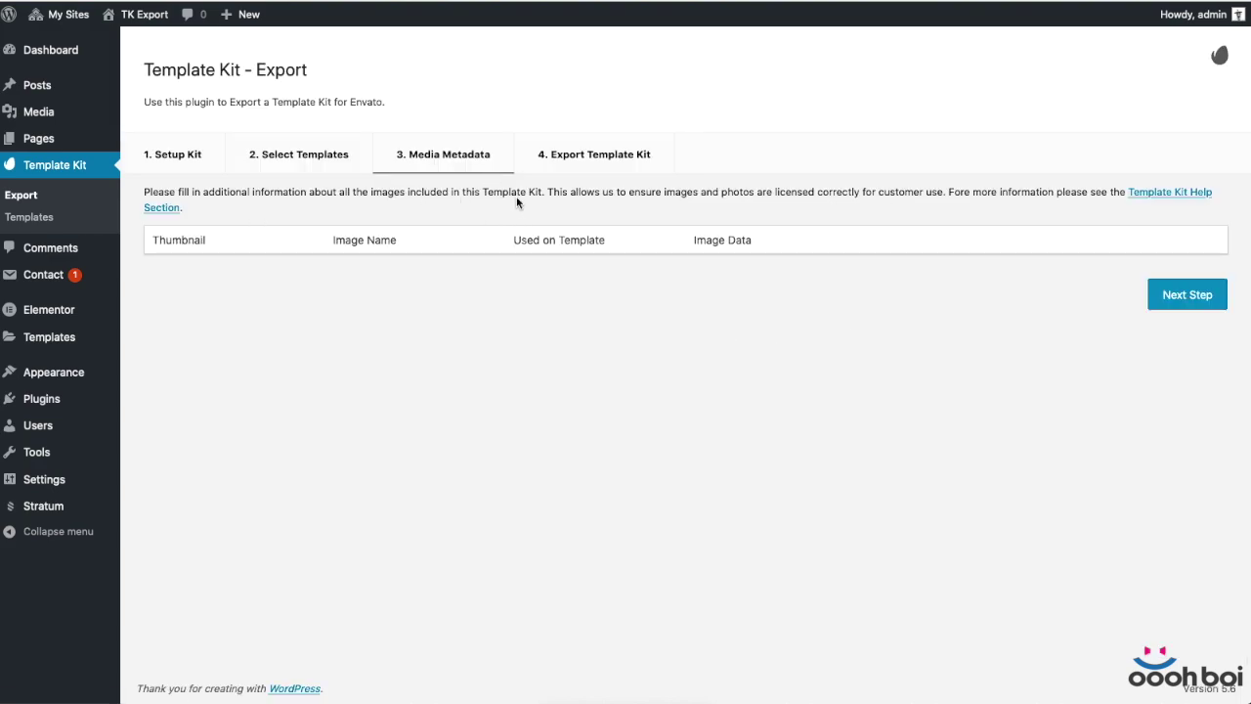
drag(541, 192, 143, 192)
click(656, 319)
click(1188, 293)
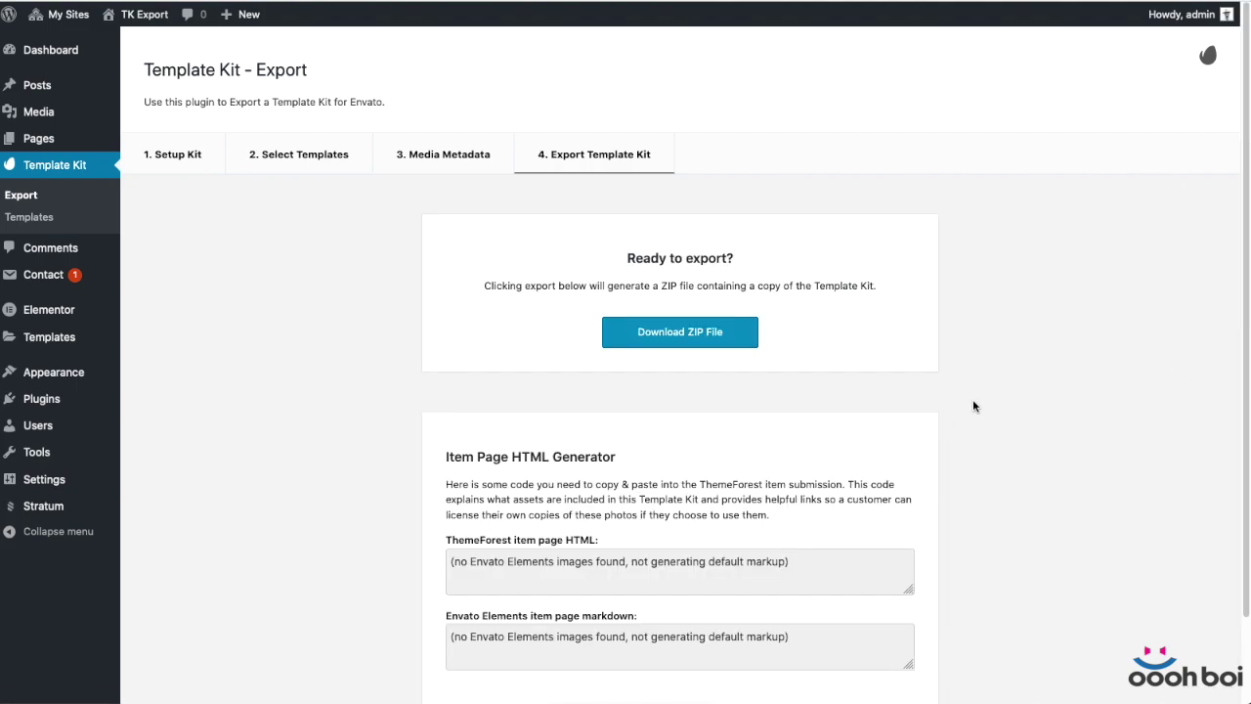
click(689, 337)
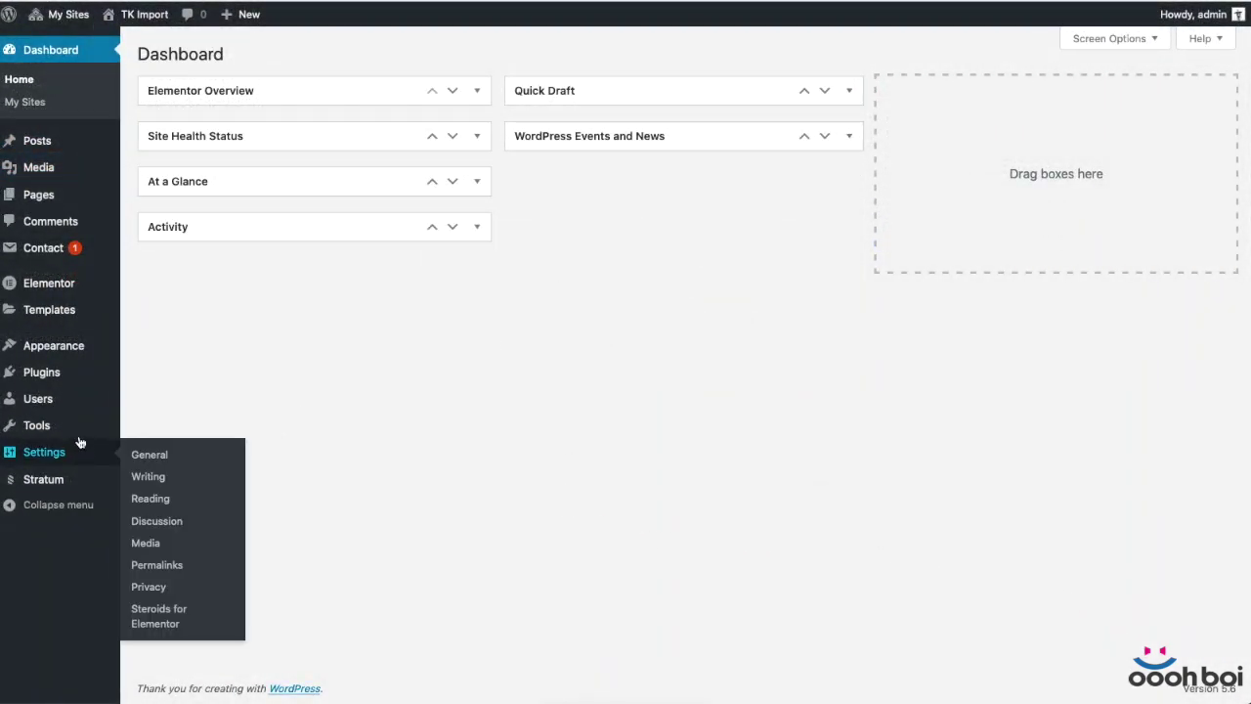
On the TK Import site, check the installed Template Kits and open an existing page in the Elementor editor
mouse_move(76, 425)
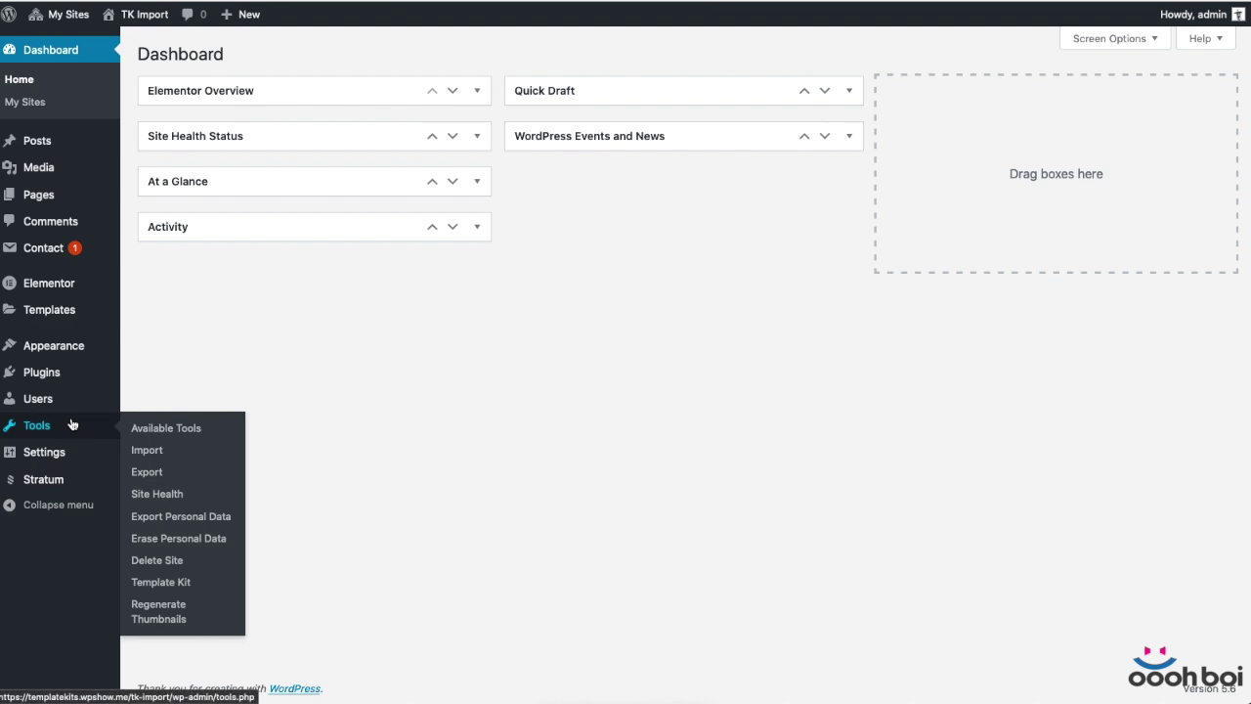
click(181, 584)
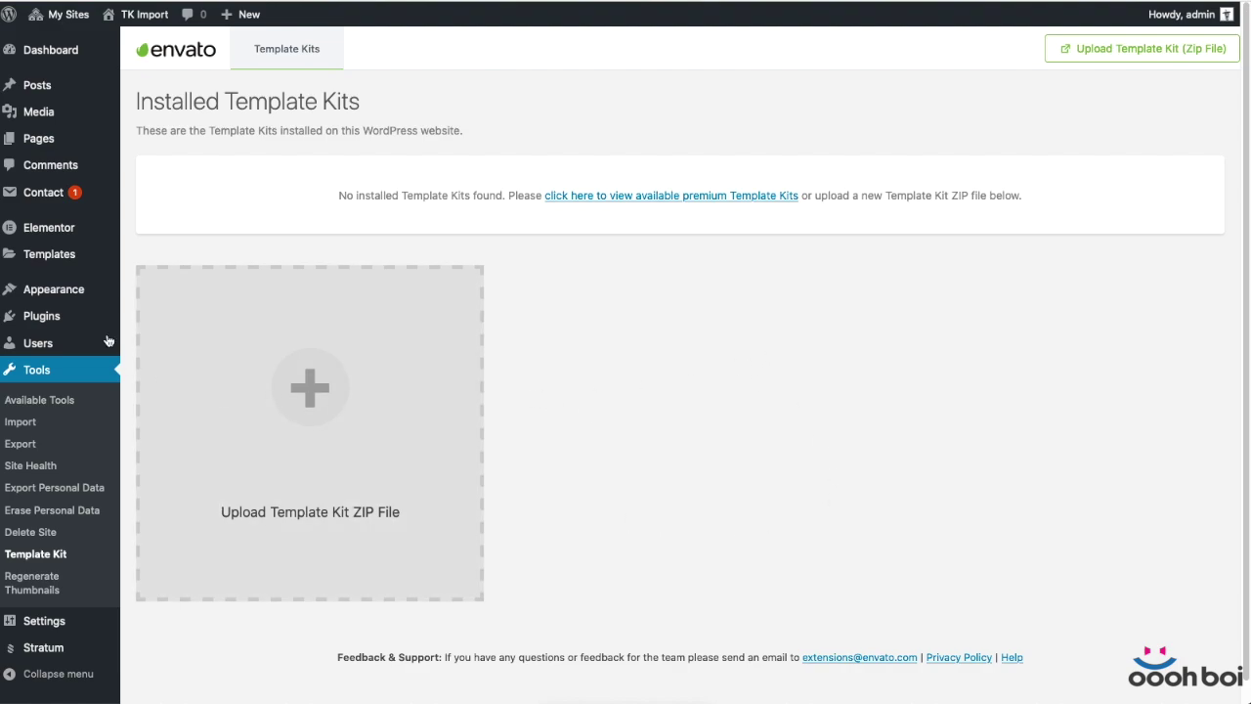
mouse_move(128, 19)
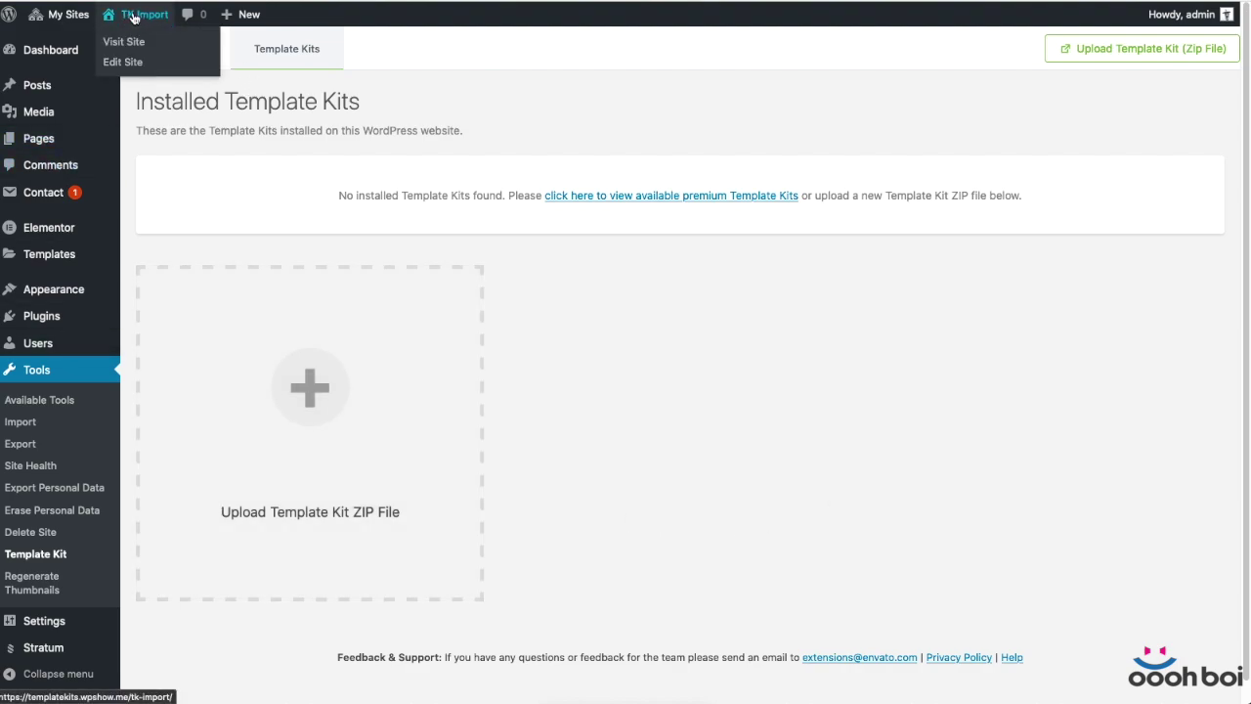
mouse_move(39, 138)
click(181, 145)
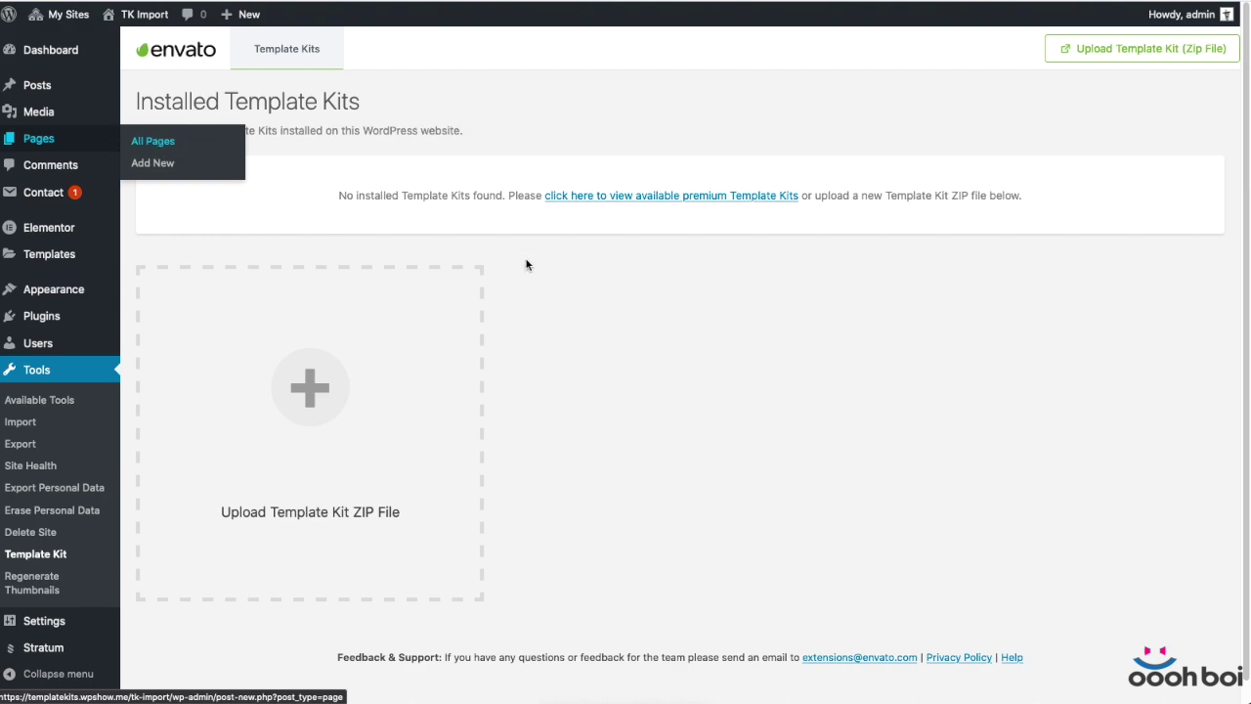
click(364, 191)
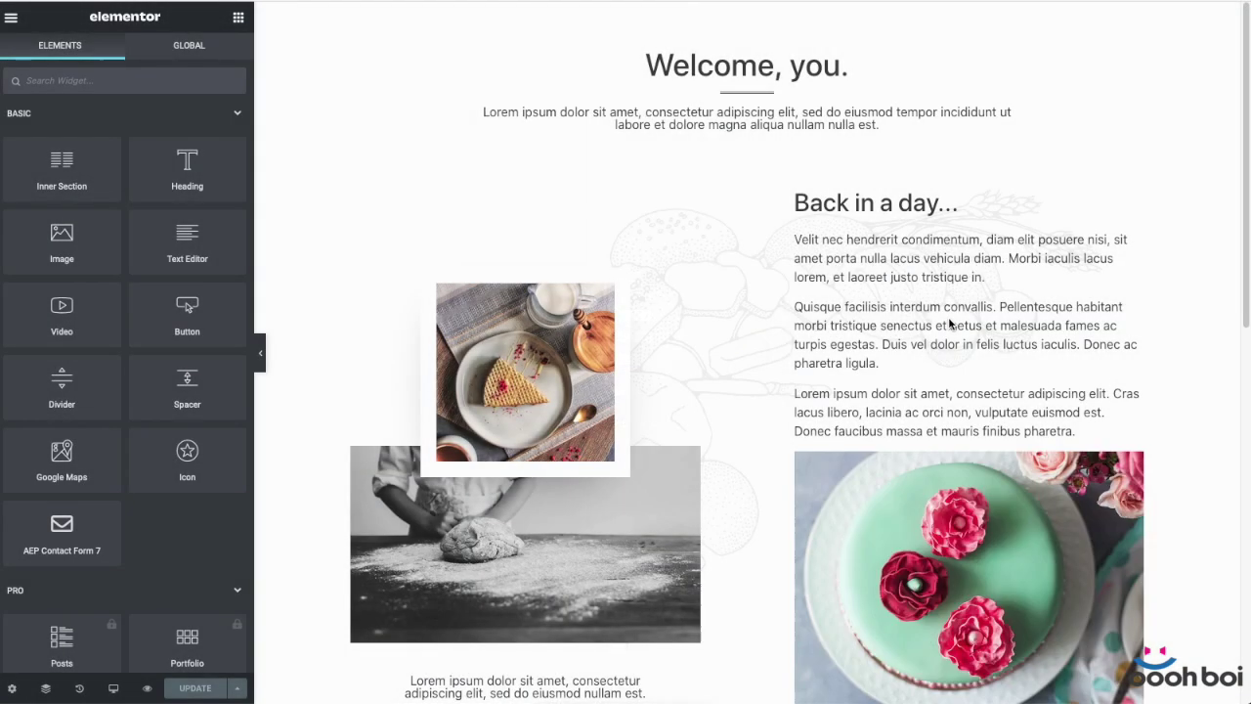
Look over the whole test page in the editor to examine its current fonts, buttons and image styling
scroll(973, 362, down, 3)
scroll(972, 361, down, 4)
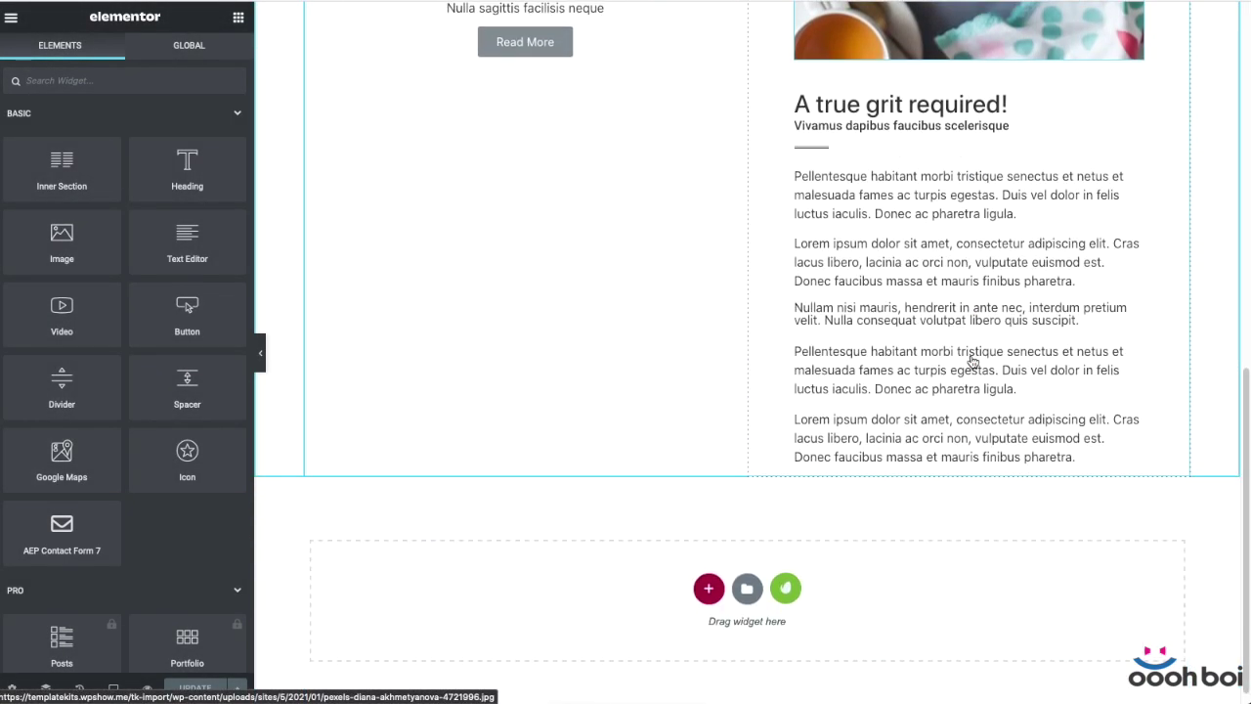
scroll(971, 358, up, 7)
scroll(970, 363, down, 2)
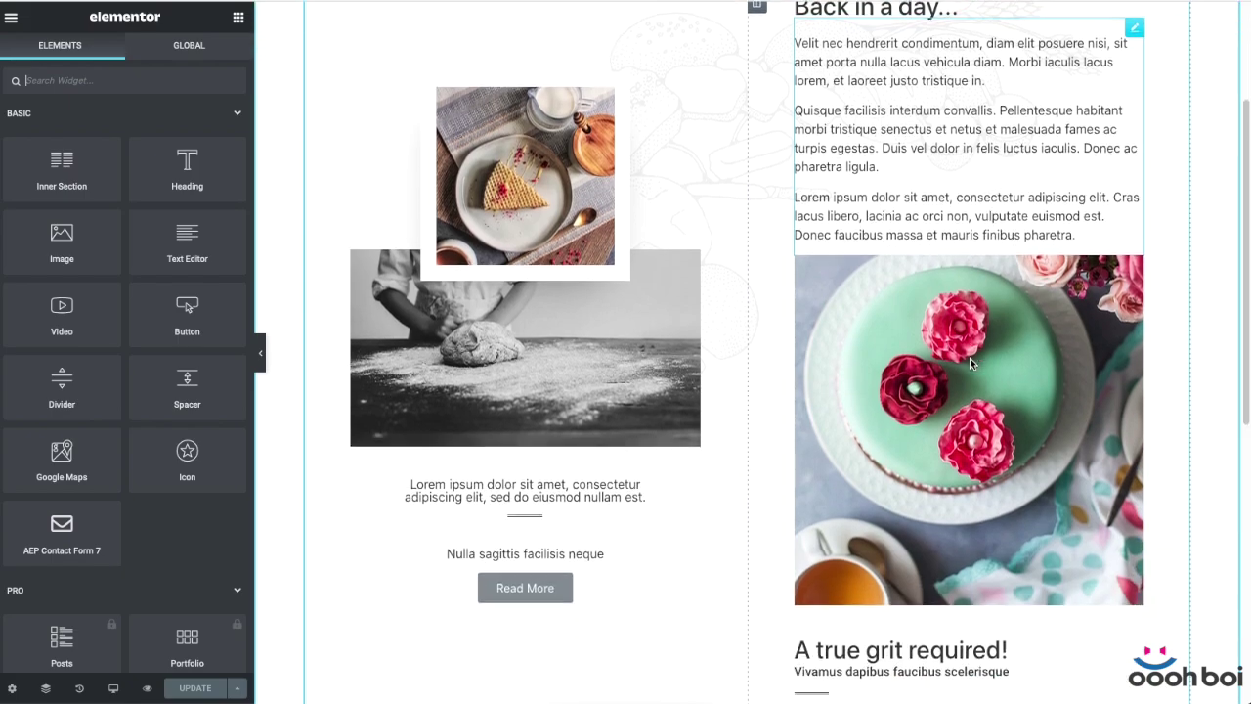
scroll(973, 365, up, 1)
scroll(972, 367, up, 2)
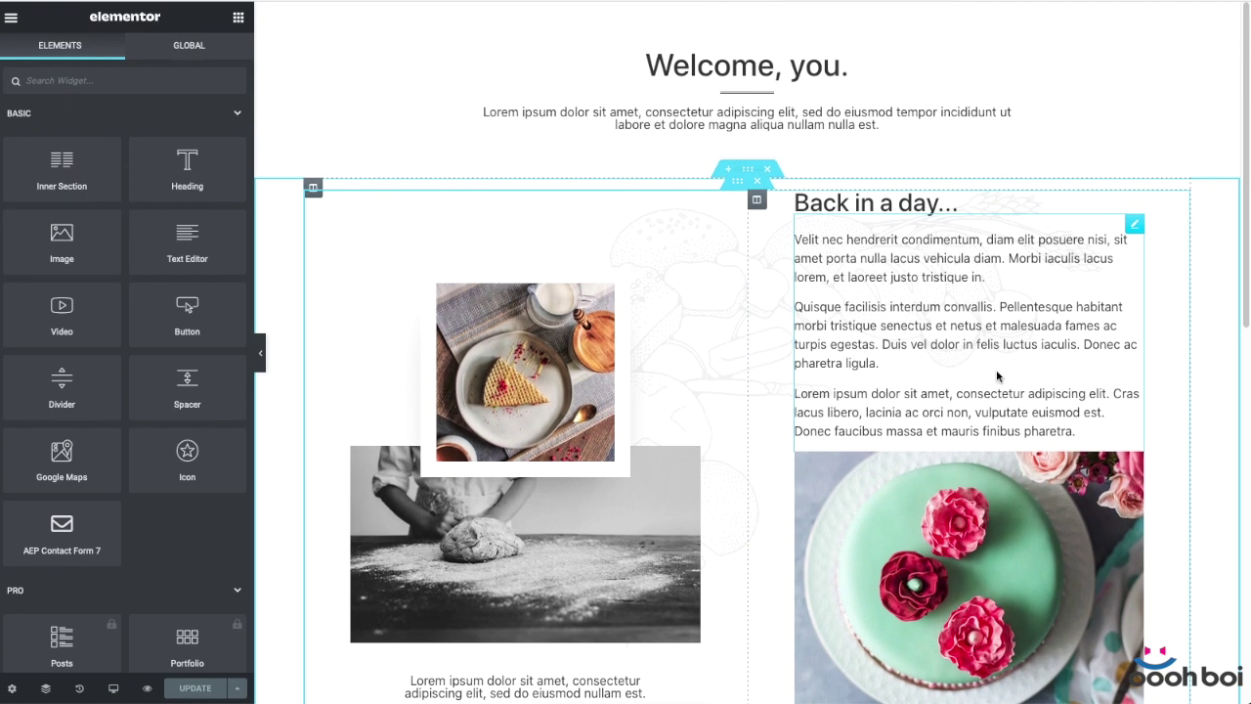
click(29, 80)
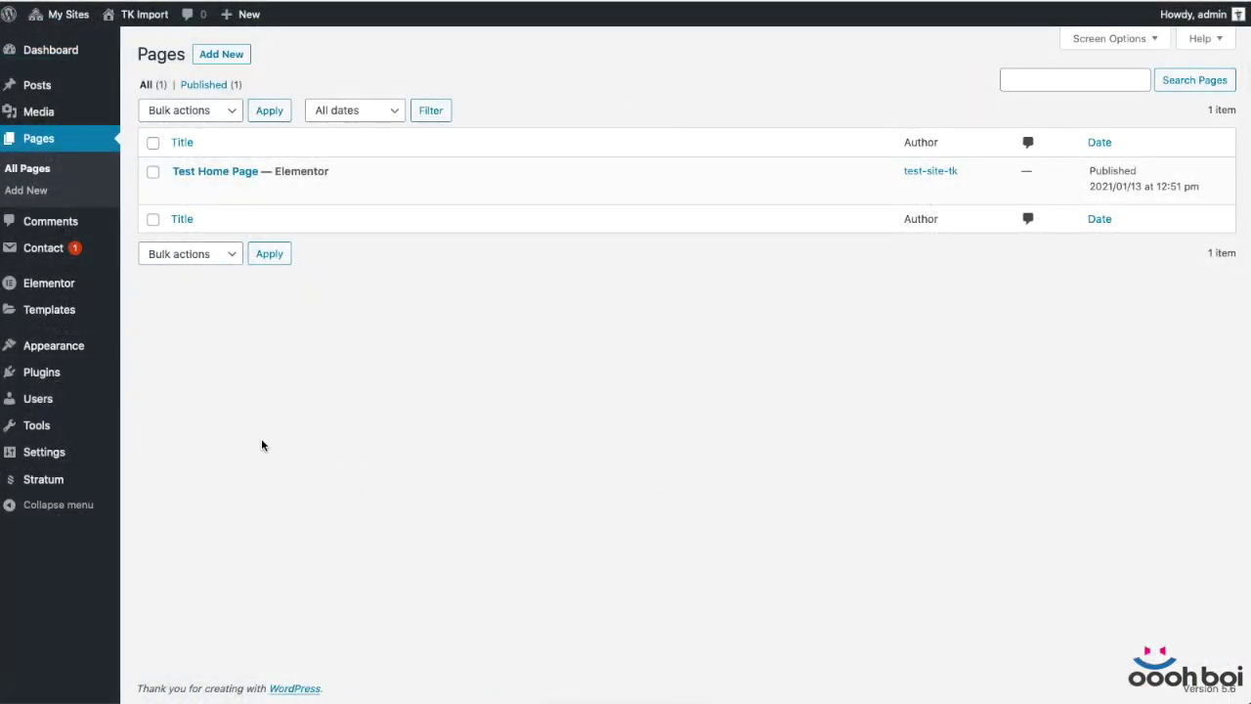
Delete the Default Kit from the full list of saved templates, including its associated site settings
mouse_move(33, 313)
click(180, 314)
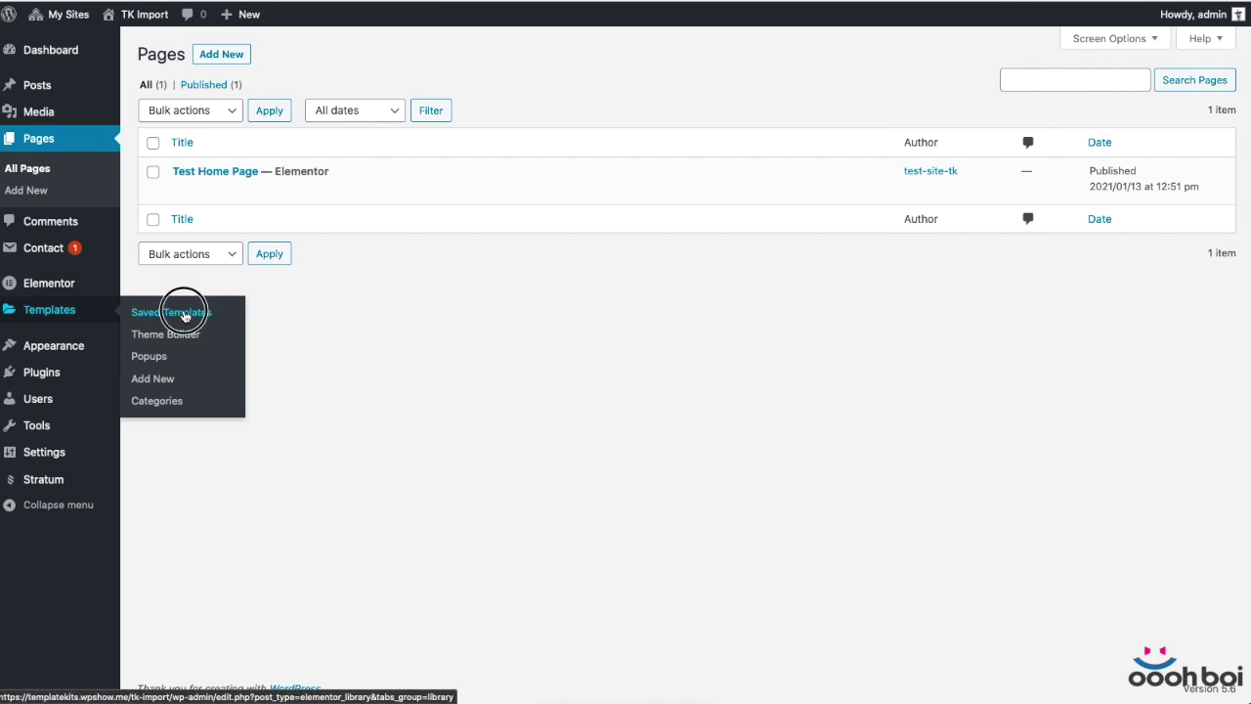
click(147, 153)
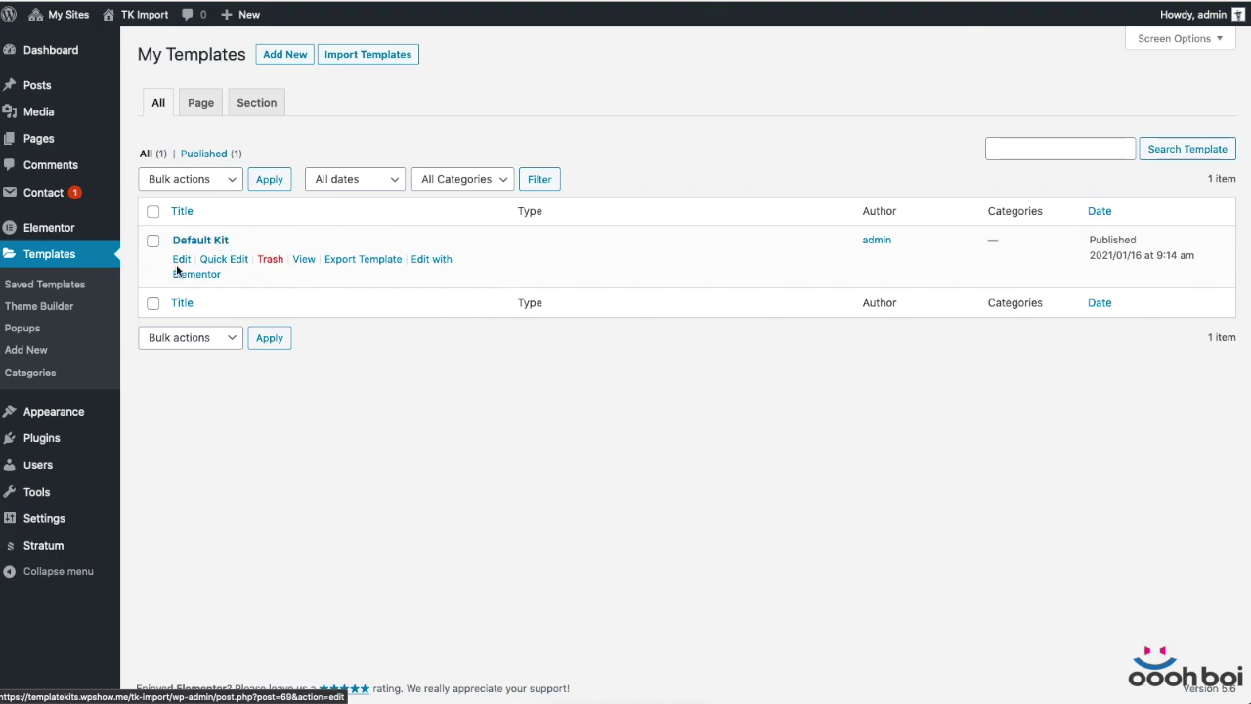
click(272, 261)
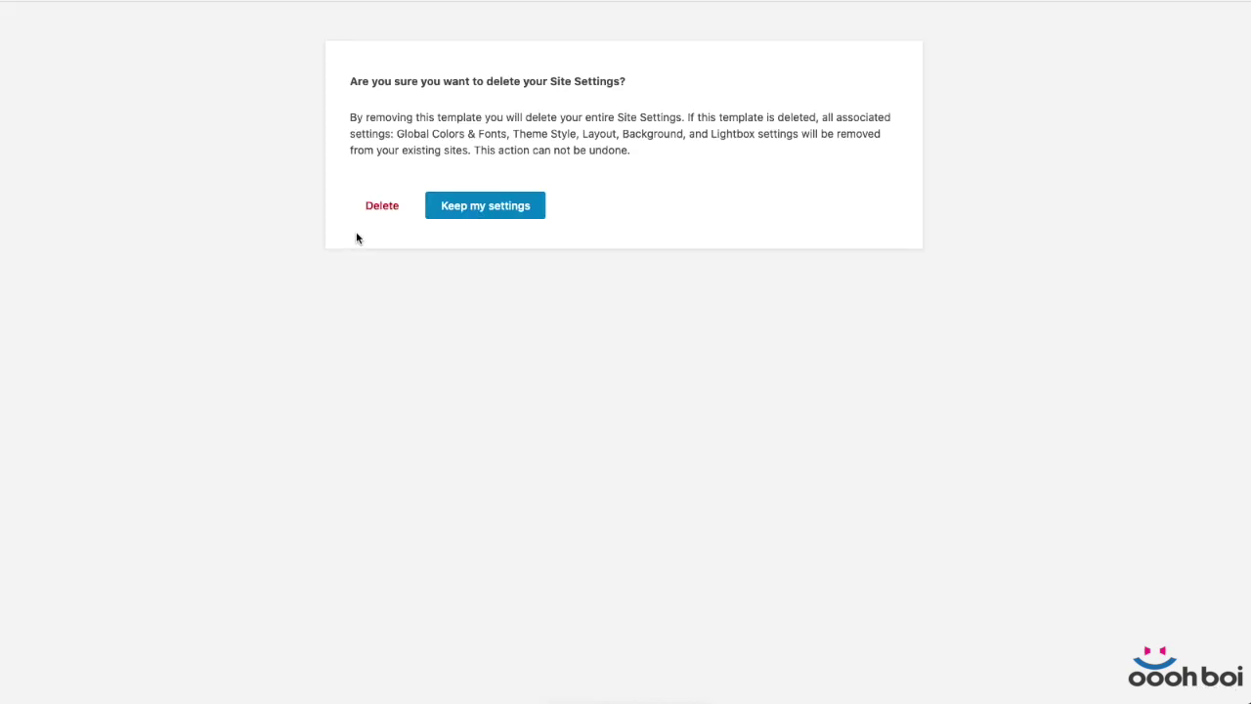
drag(625, 83, 372, 83)
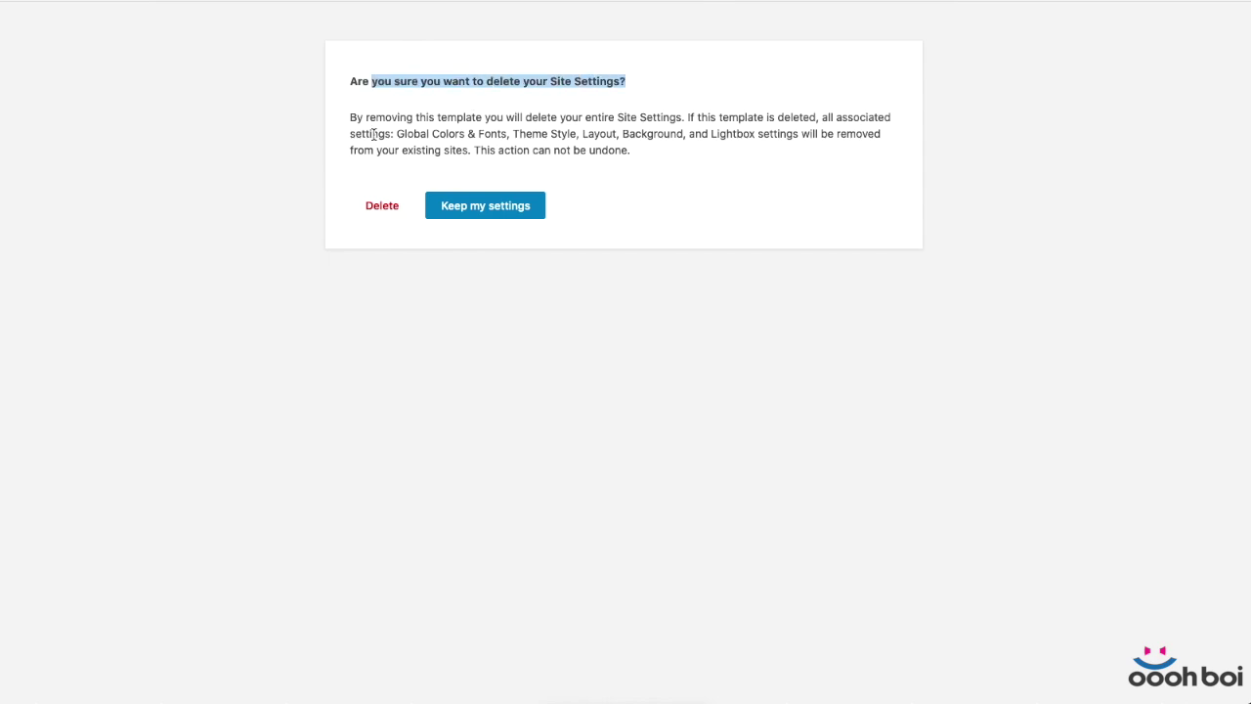
click(381, 206)
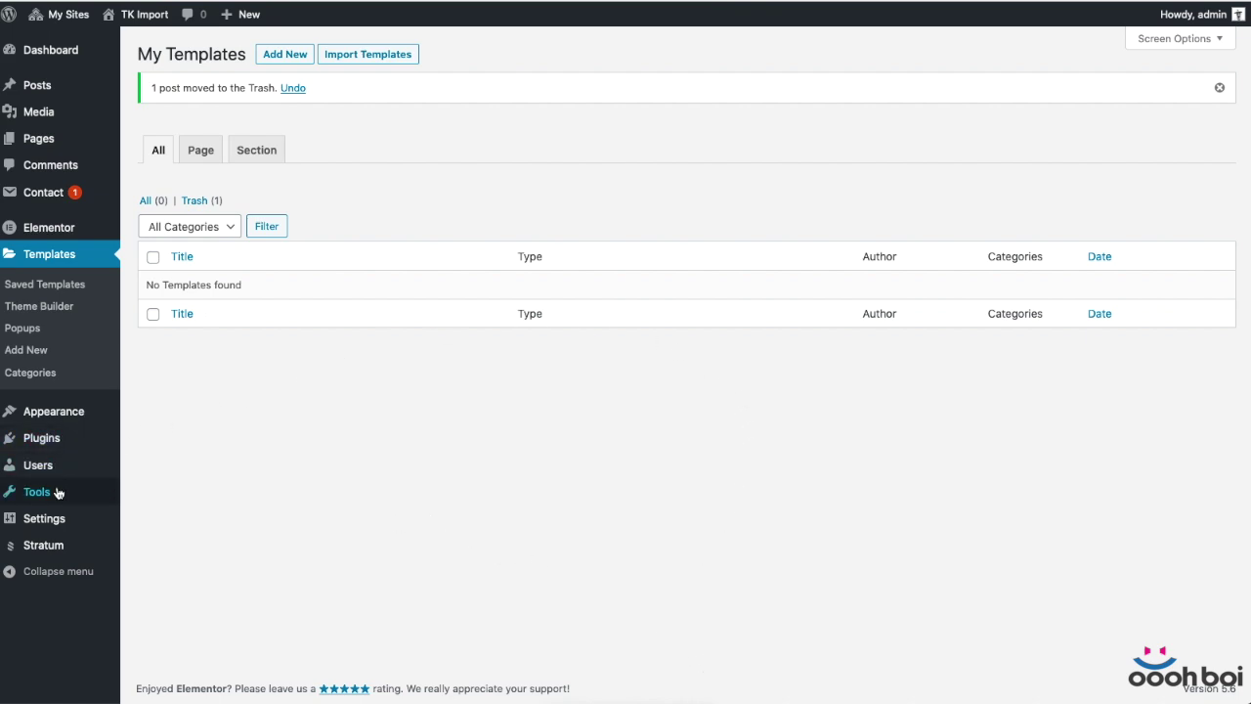
Upload the Barlow and Bree Template Kit ZIP file from the Desktop through the Template Kit tool
mouse_move(59, 493)
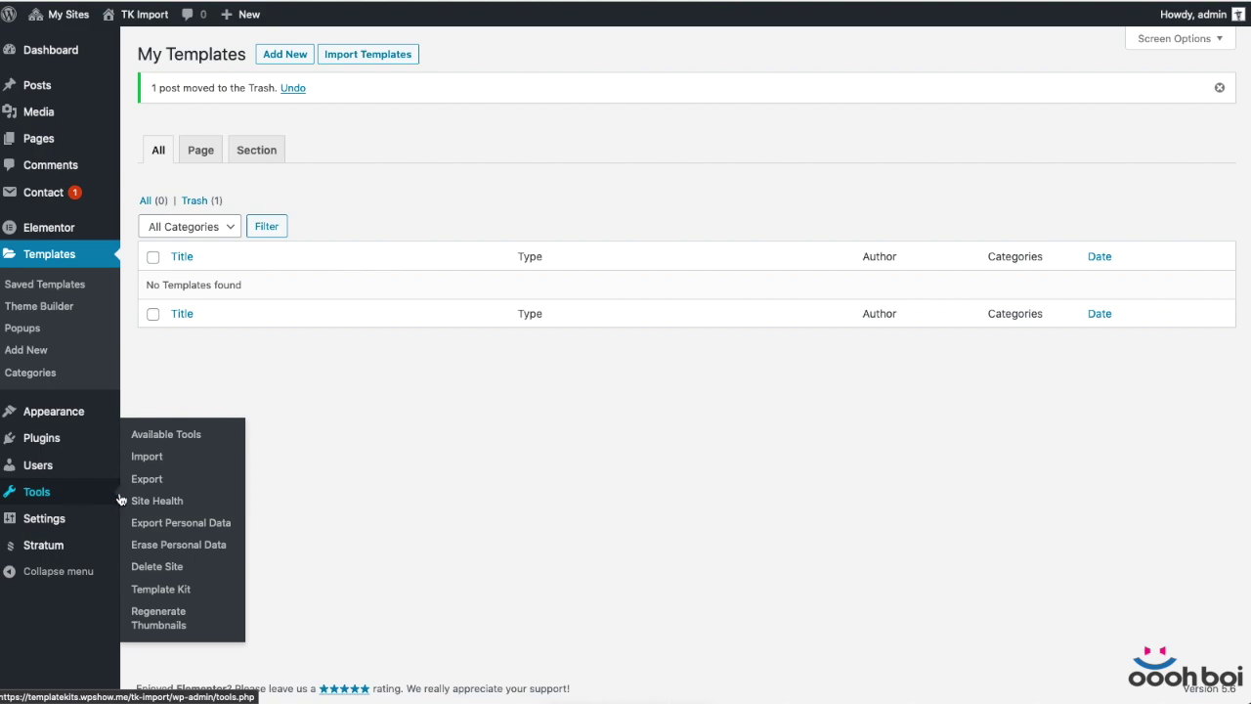
click(196, 592)
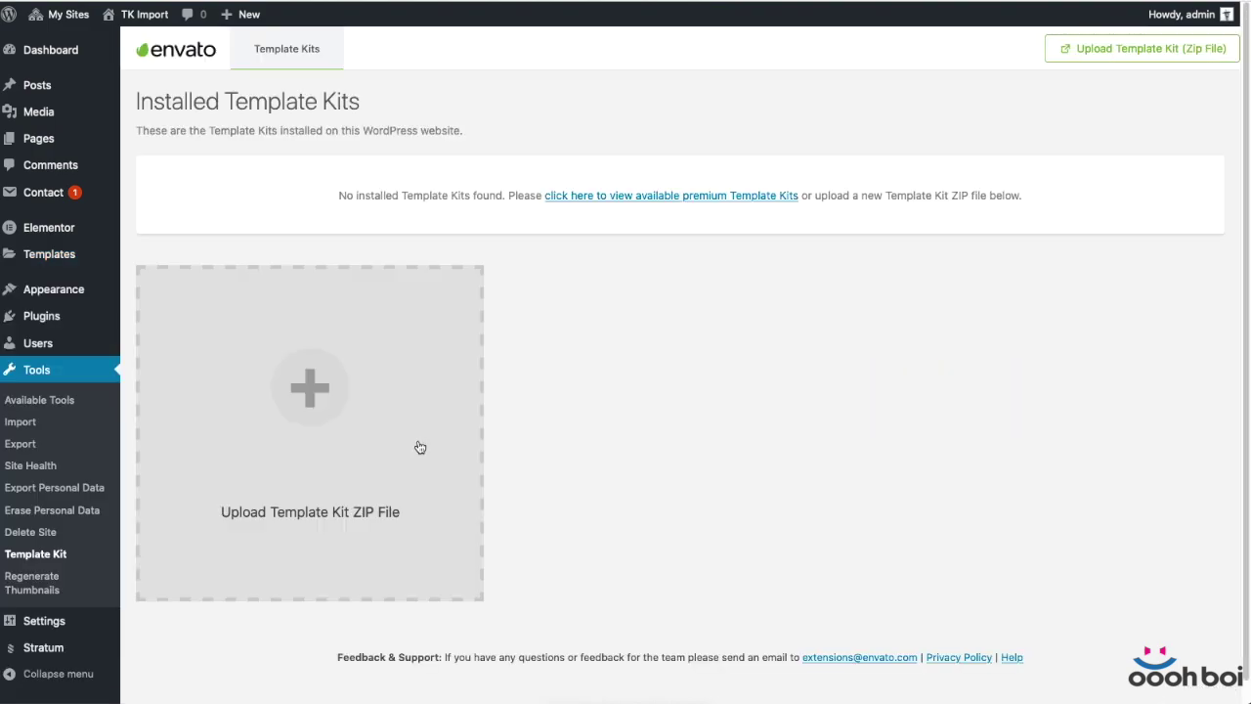
click(364, 403)
click(937, 159)
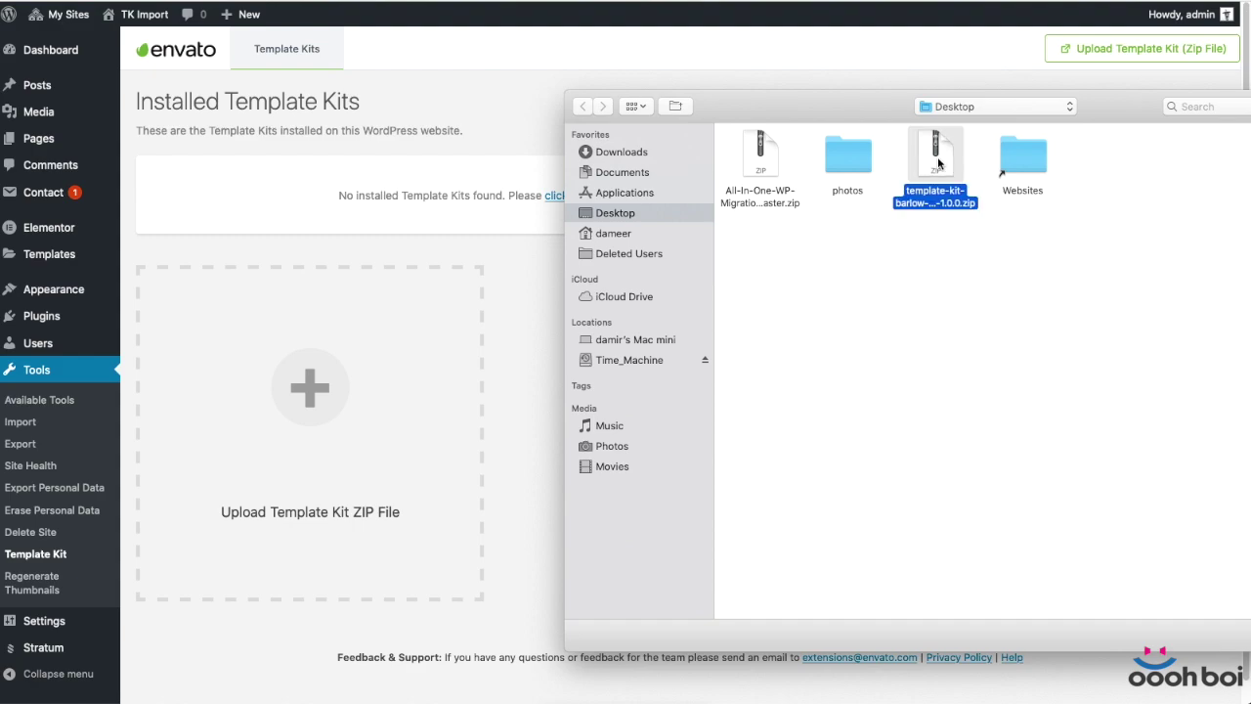
key(Return)
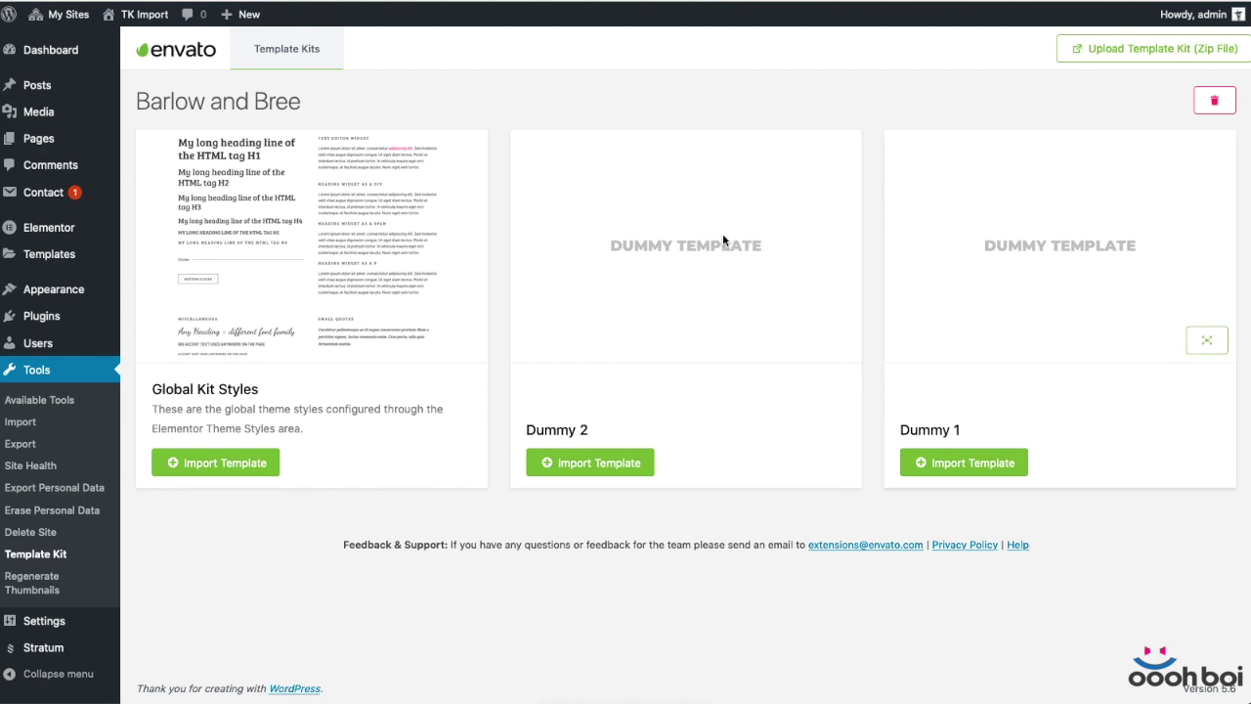
Import the Global Kit Styles template from the Barlow and Bree kit and check the full list of saved templates
click(258, 460)
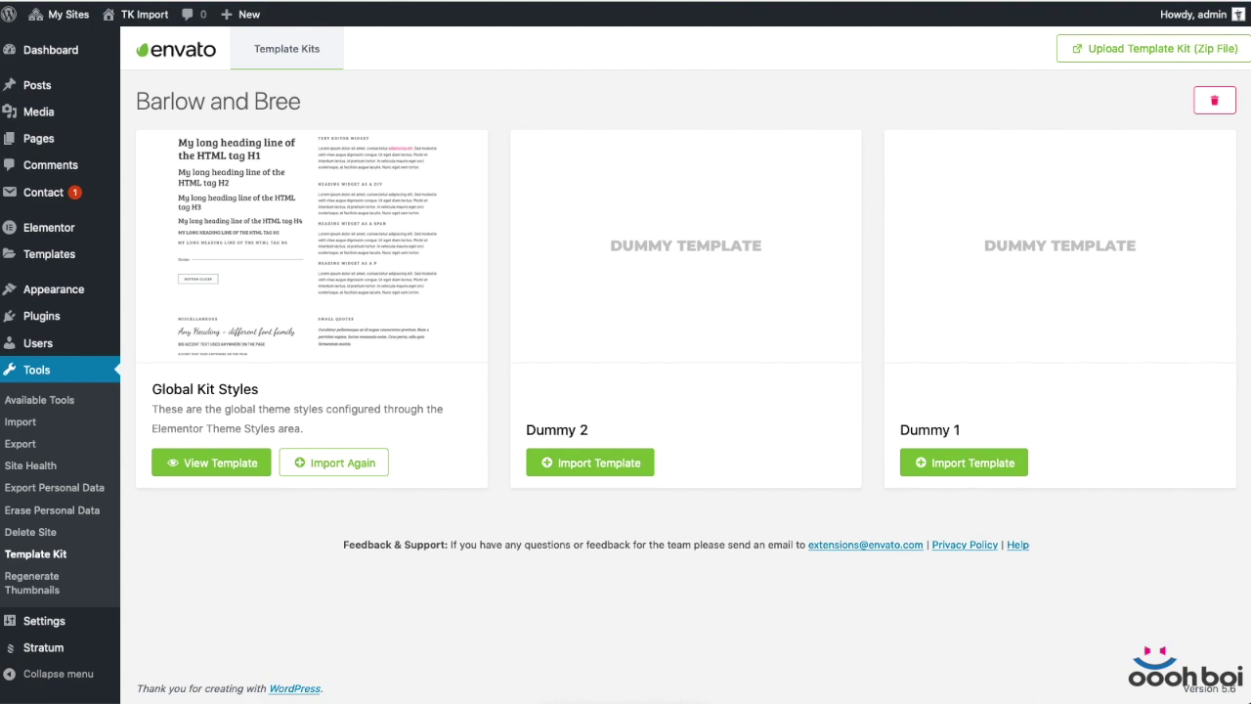
mouse_move(59, 258)
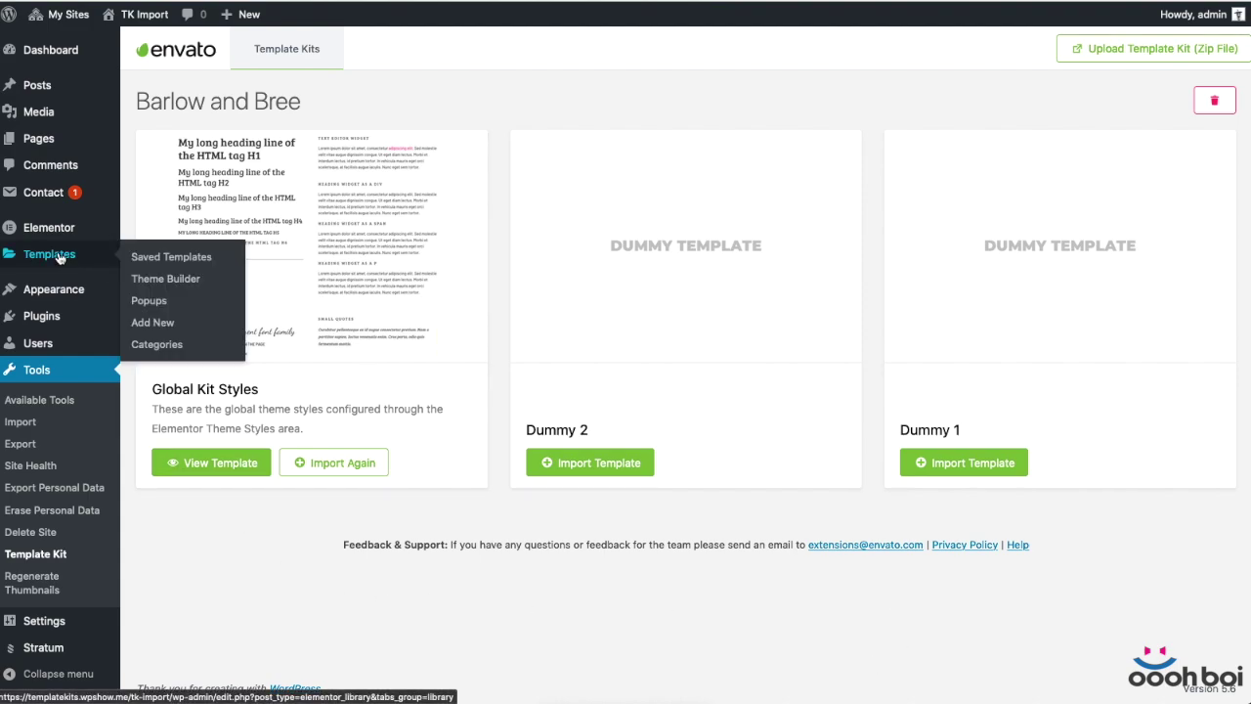
click(163, 261)
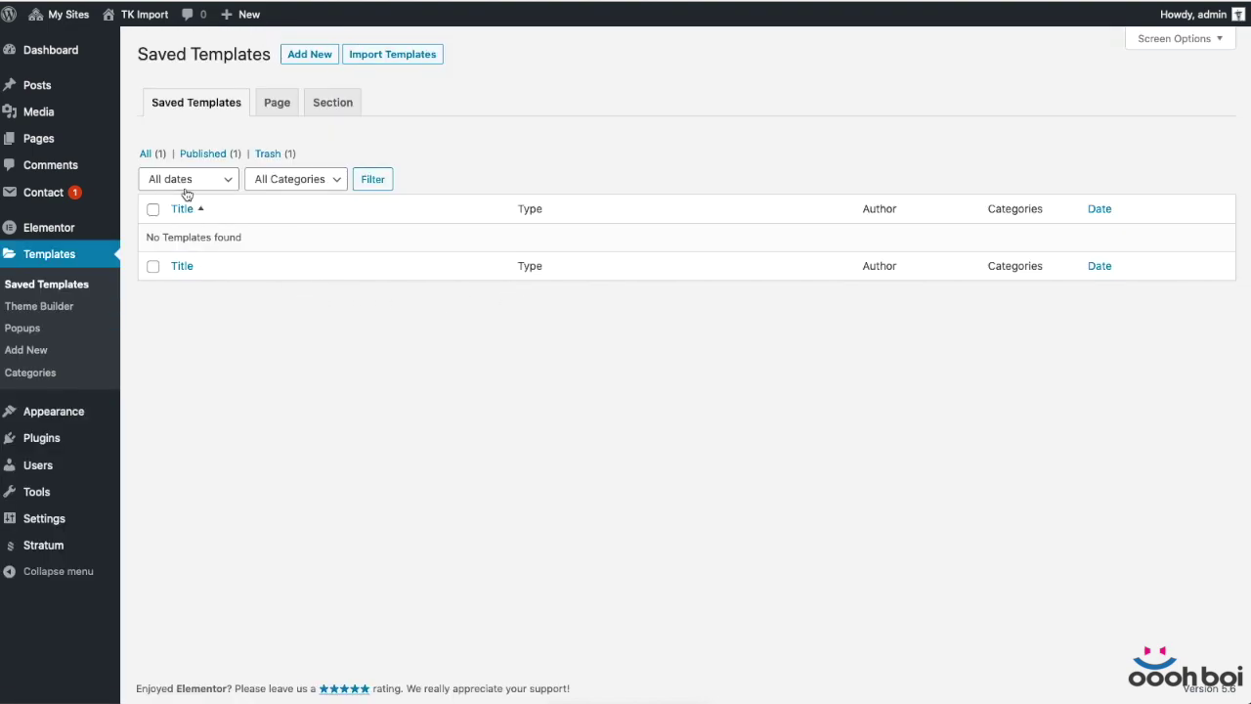
click(154, 154)
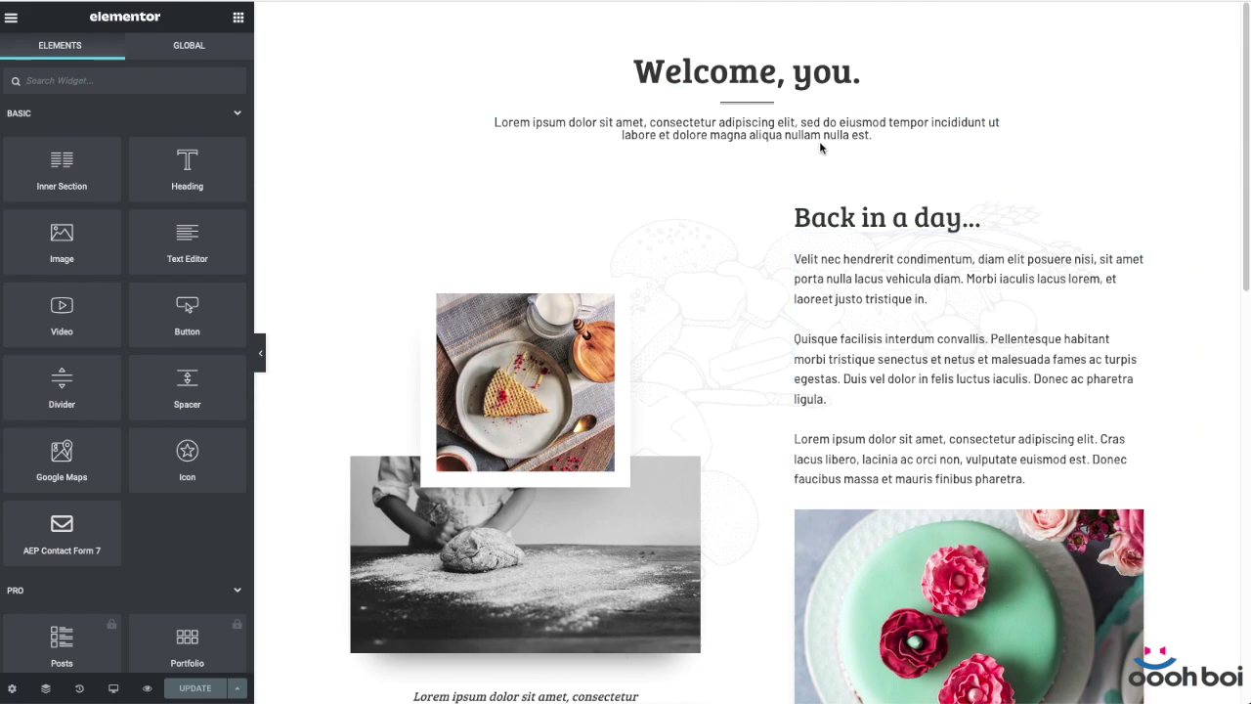
Apply the Large Quotes global font to the intro text below the "Welcome, you." heading
click(819, 125)
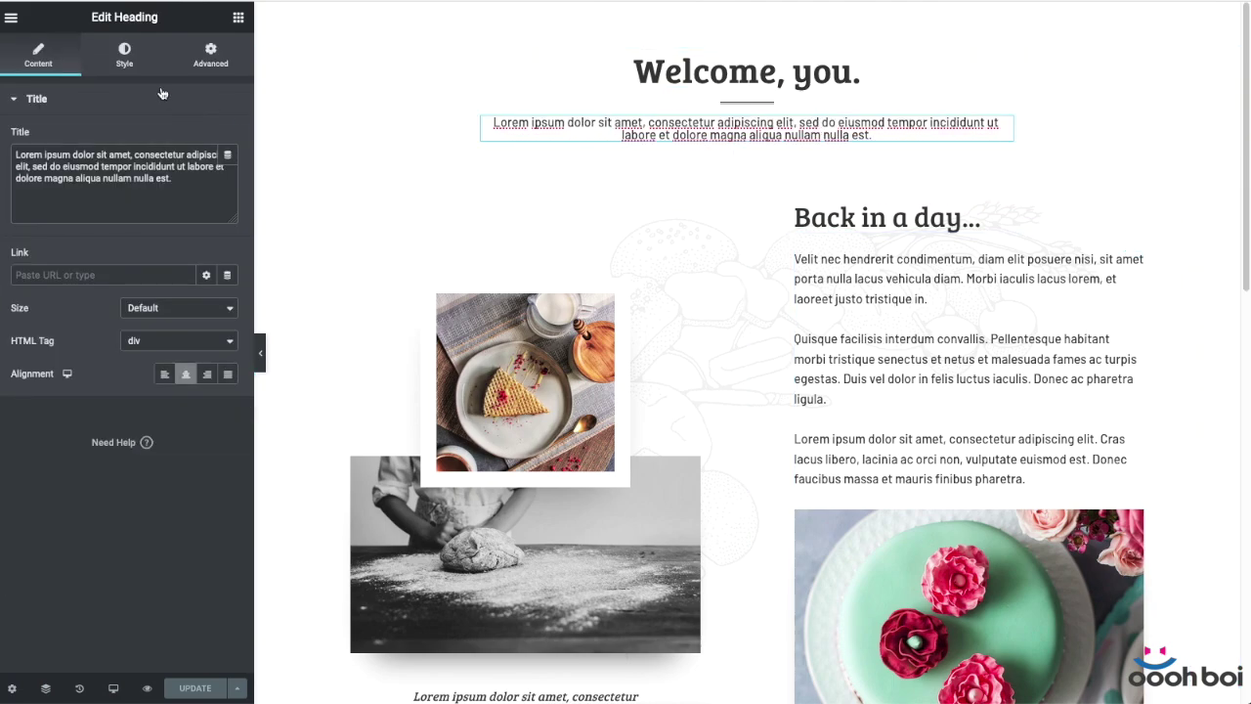
click(131, 56)
click(202, 169)
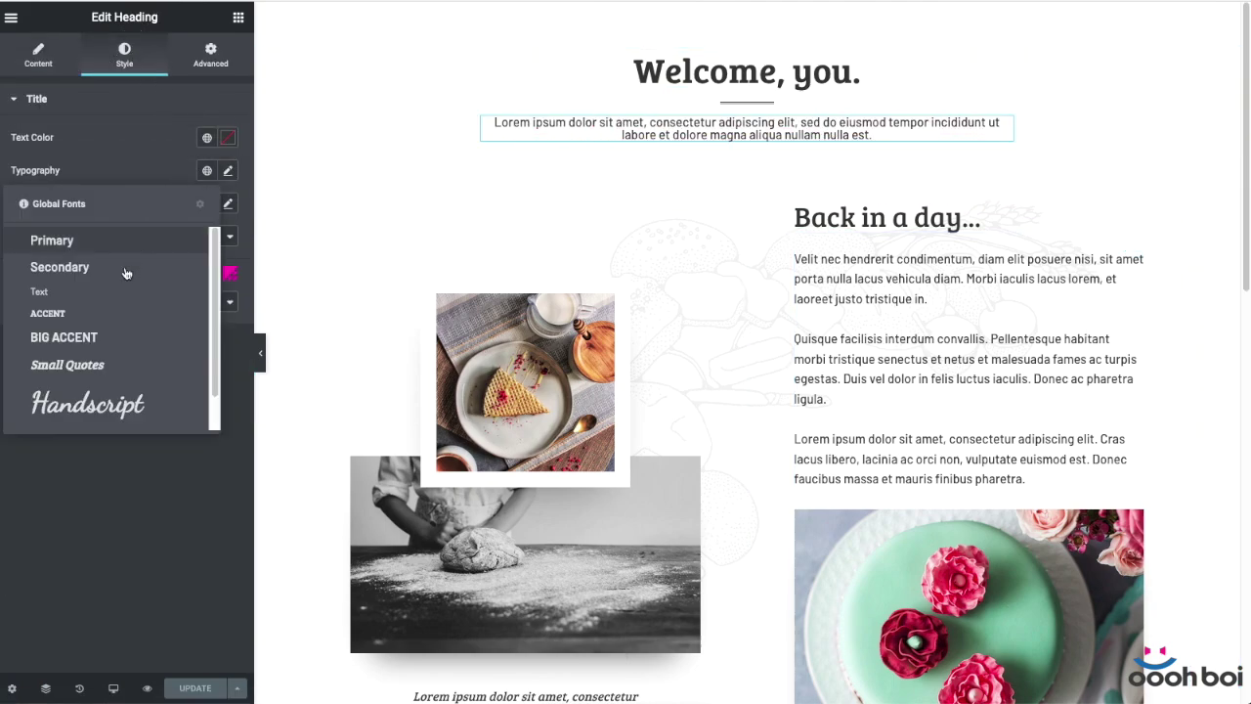
scroll(135, 355, down, 1)
scroll(134, 355, down, 1)
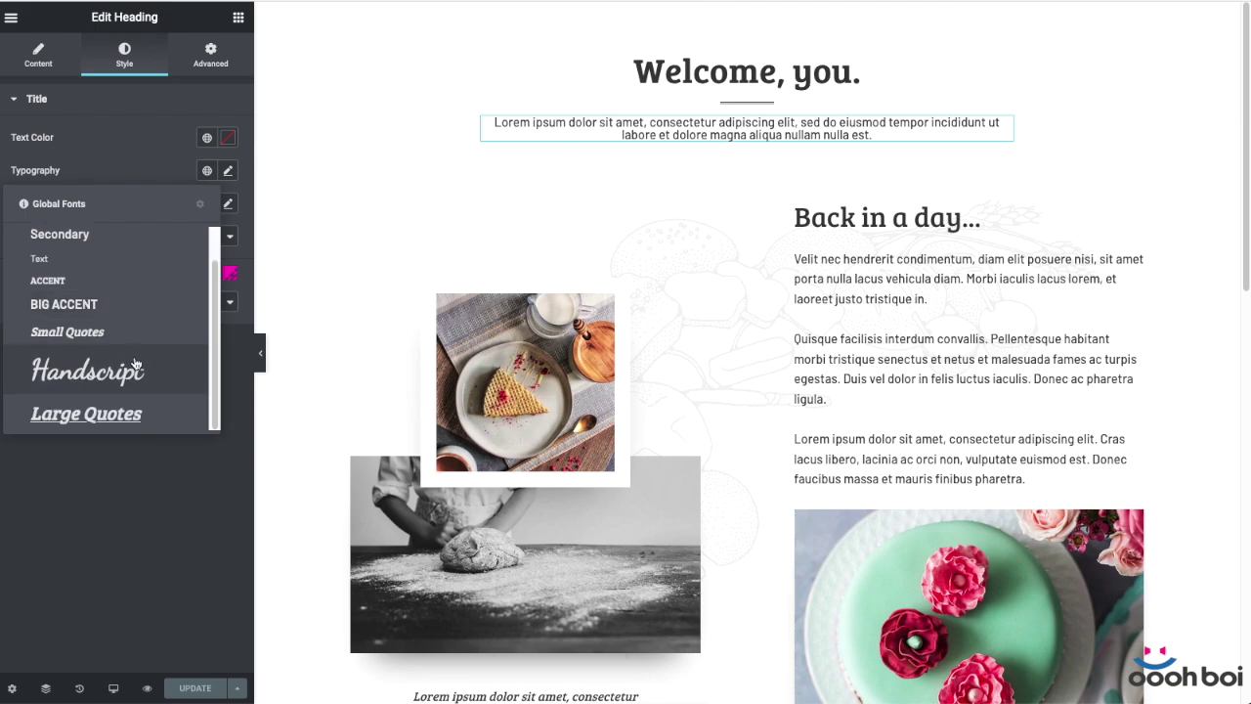
click(137, 418)
Examine how the imported fonts, button and image styles apply throughout the page
scroll(1125, 332, down, 6)
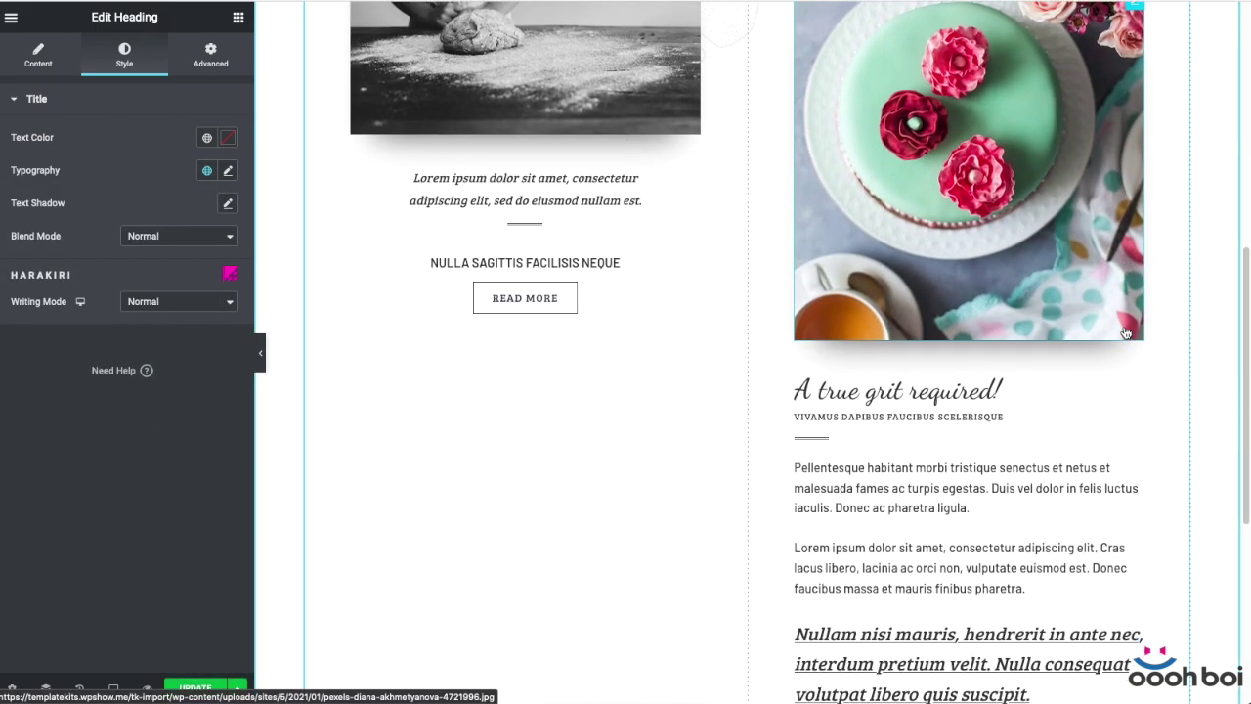
scroll(674, 240, down, 1)
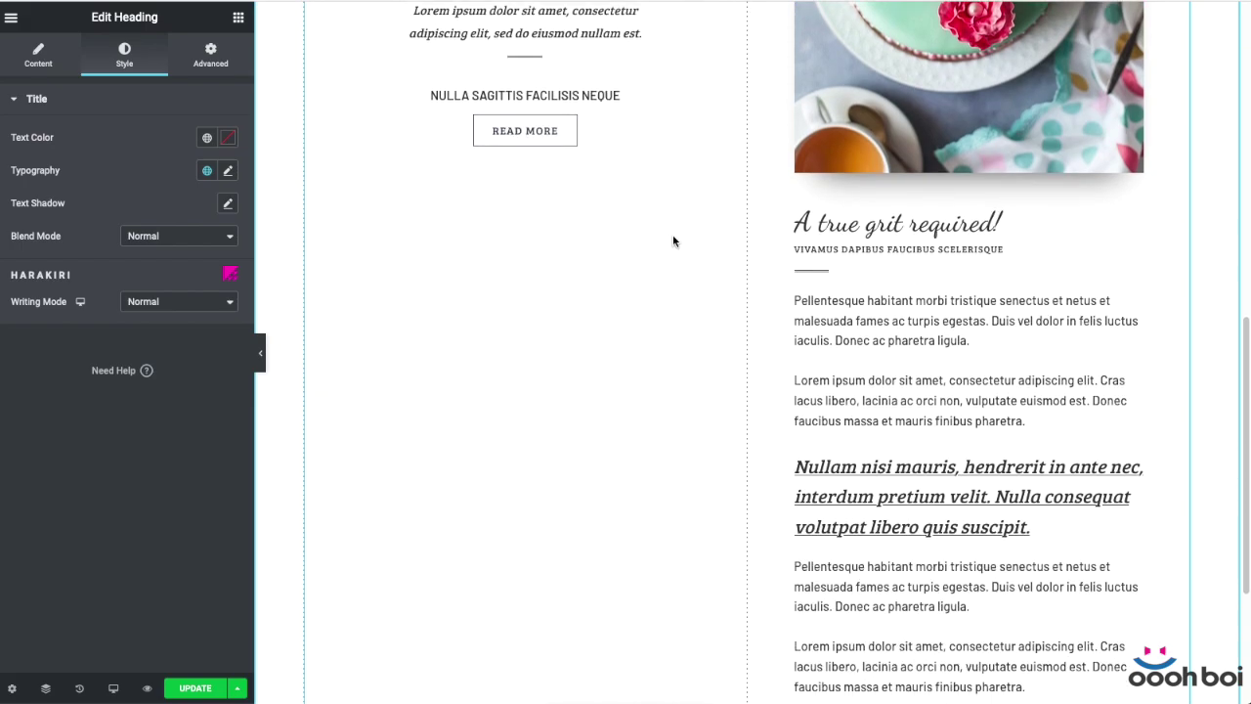
scroll(597, 127, up, 1)
scroll(970, 396, down, 3)
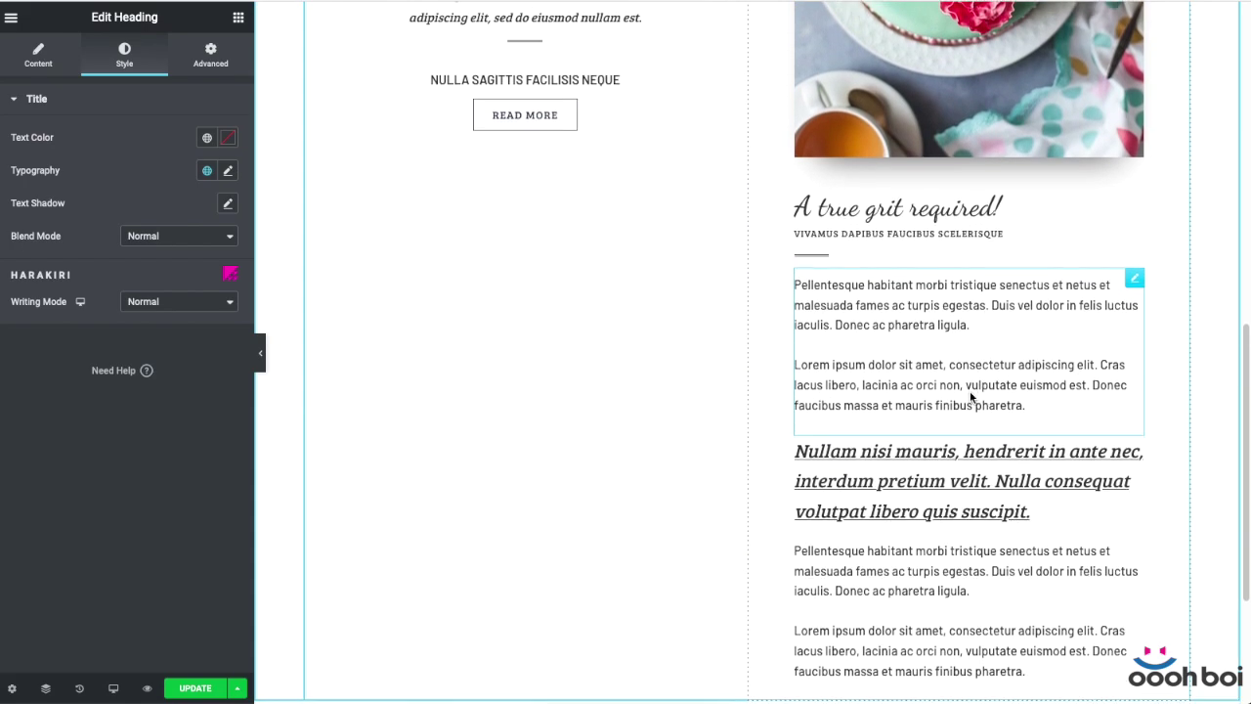
scroll(971, 392, up, 10)
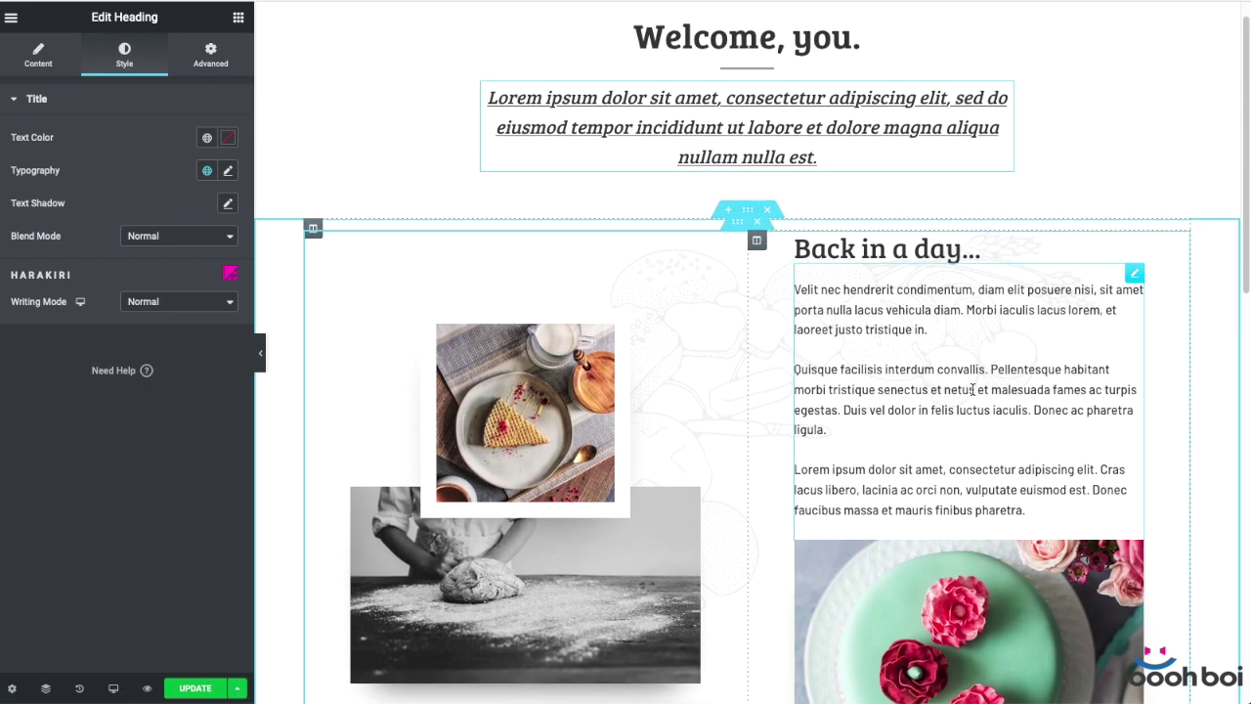
scroll(970, 391, down, 1)
scroll(971, 391, up, 2)
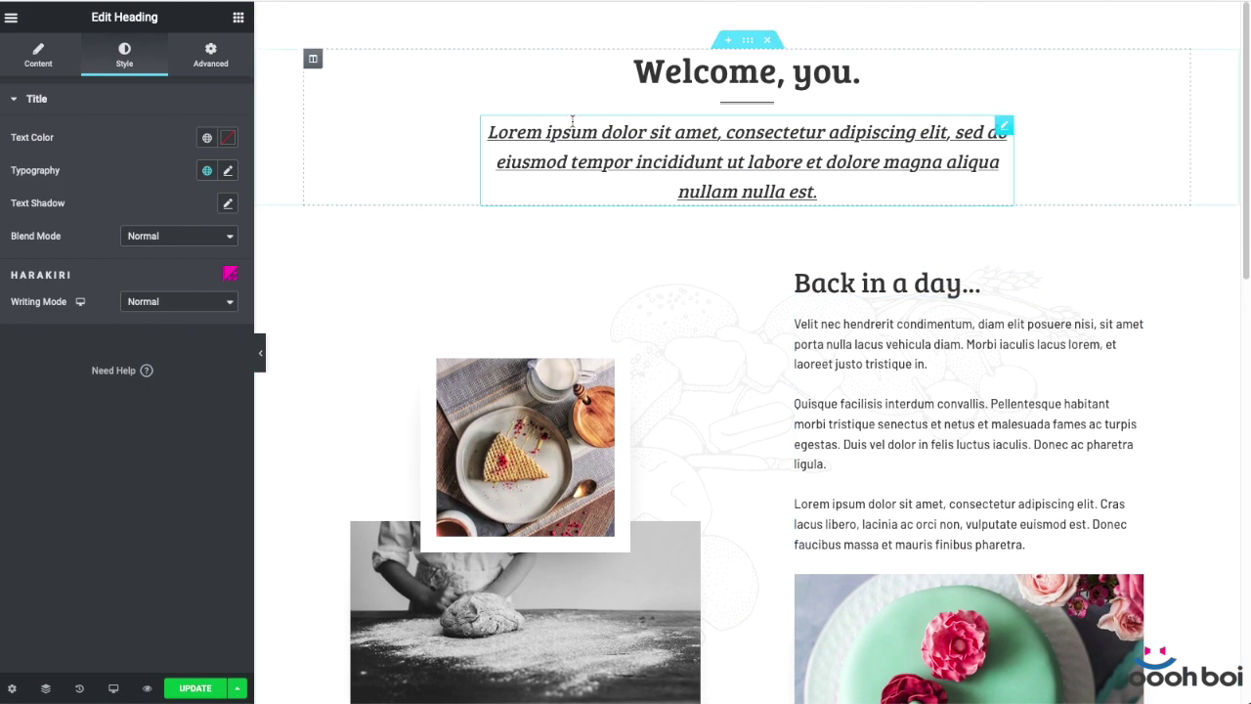
Open the Site Settings and review the Typography theme style options
click(10, 18)
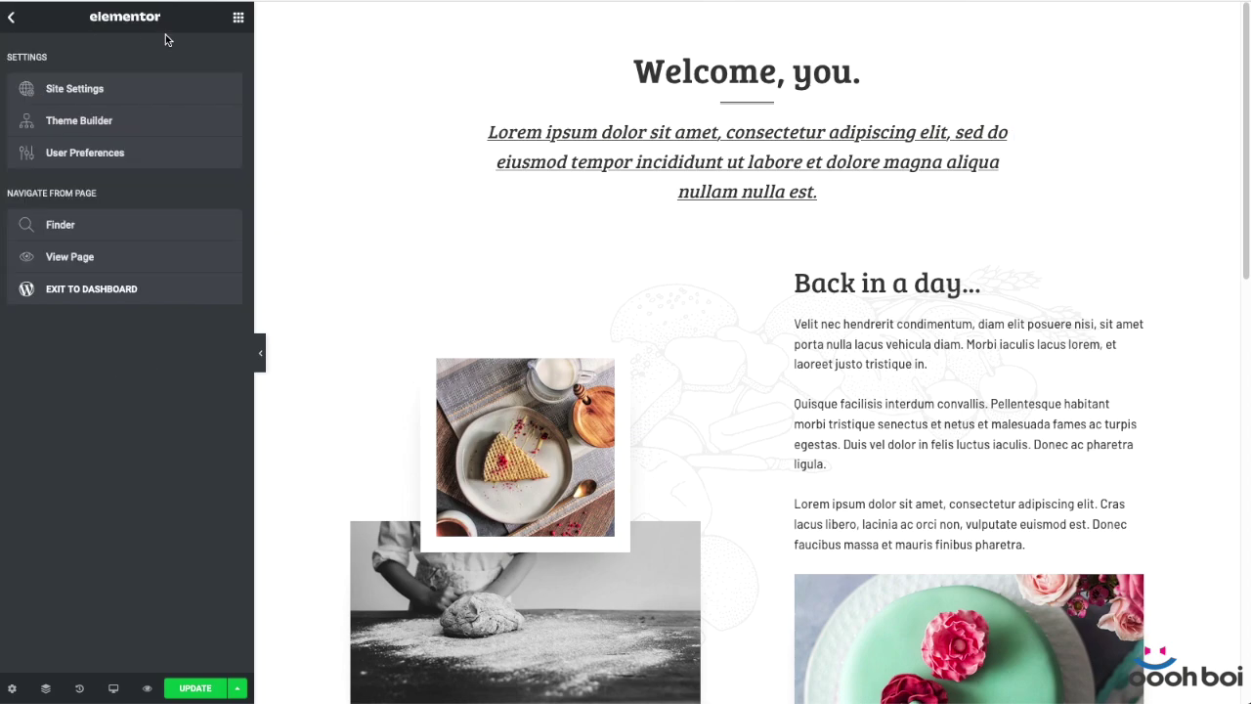
click(136, 82)
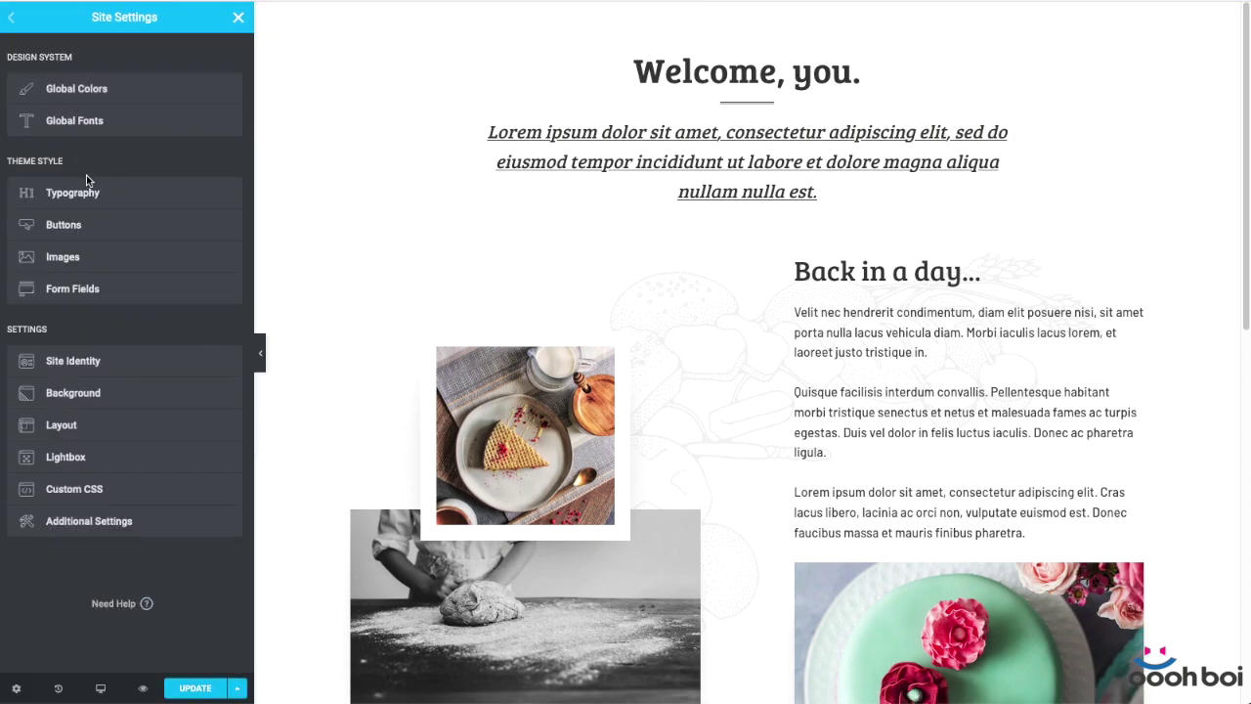
click(93, 193)
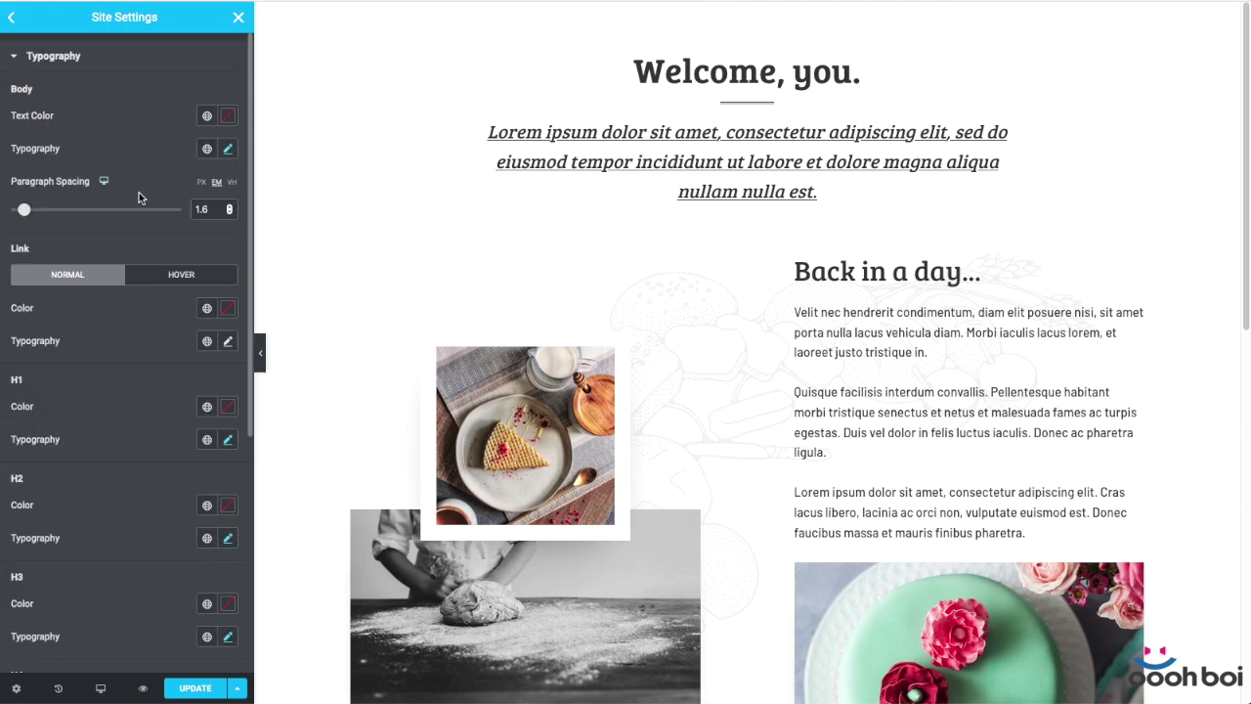
scroll(139, 192, down, 5)
scroll(140, 192, up, 5)
click(12, 18)
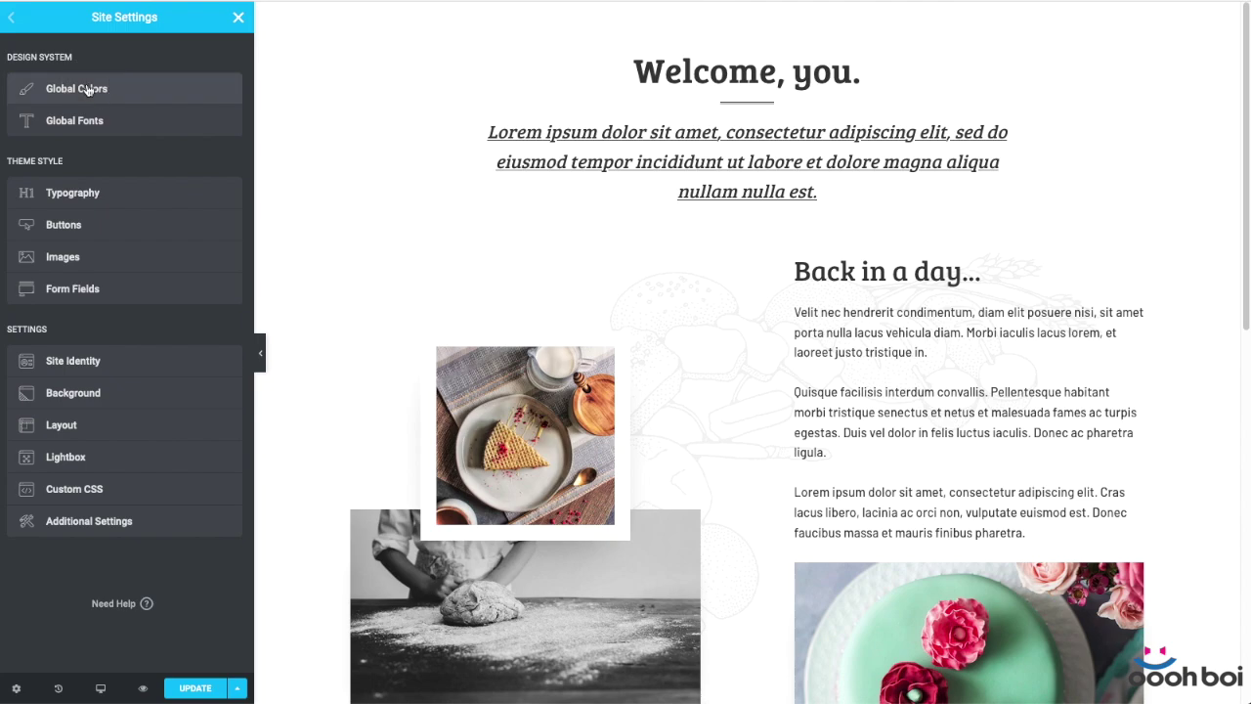
Review the Global Colors and Global Fonts, including the Small Quotes style, and close the Site Settings
click(87, 90)
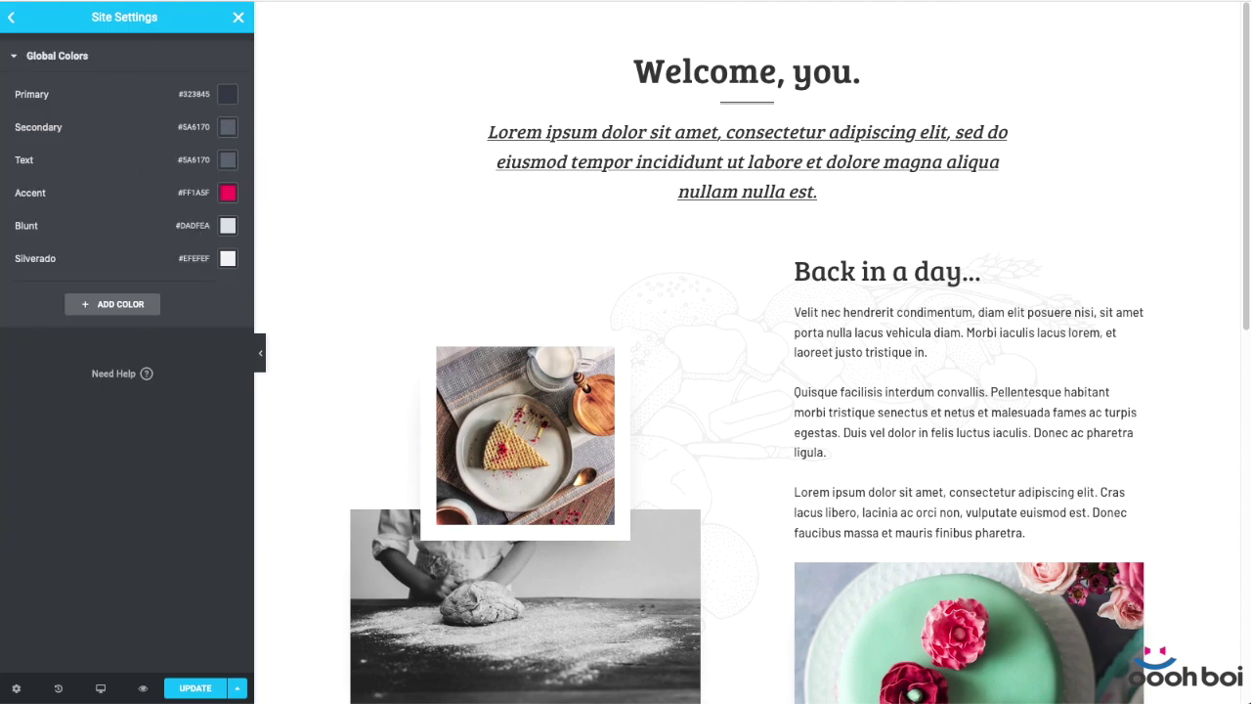
click(12, 18)
click(85, 122)
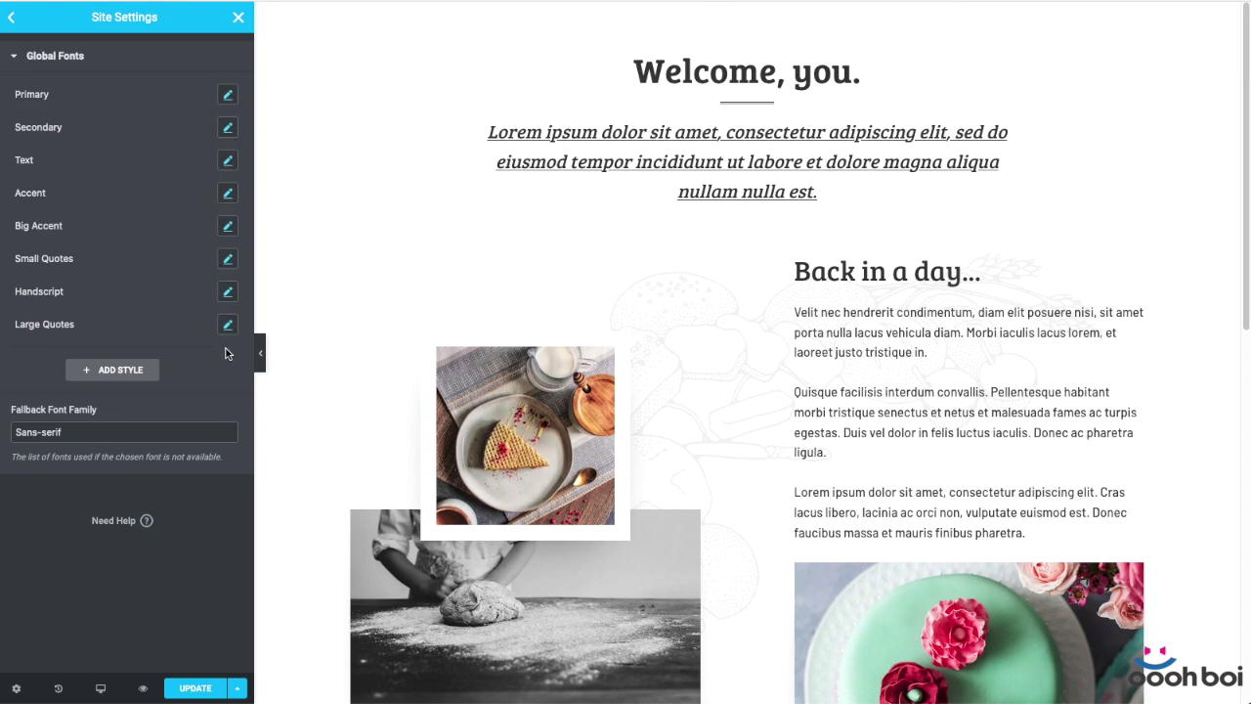
click(229, 260)
click(191, 243)
click(238, 18)
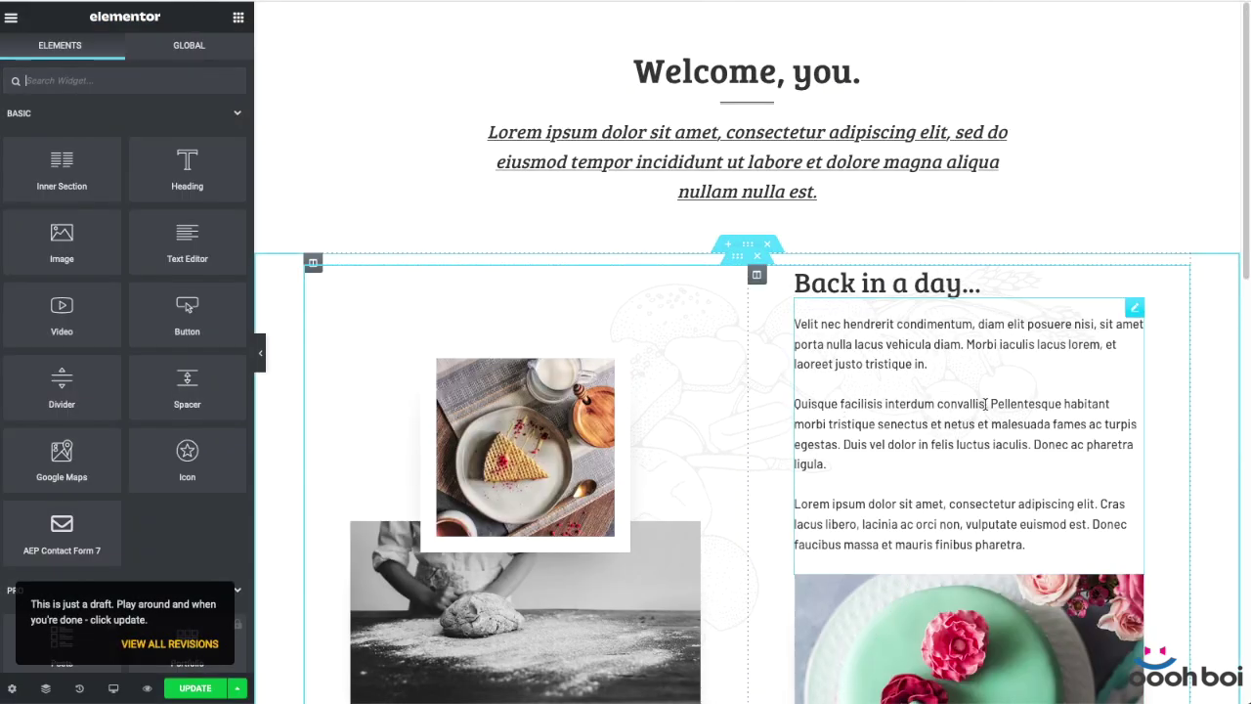
Save the page and preview it on the live site down to the lower sections
key(ctrl+s)
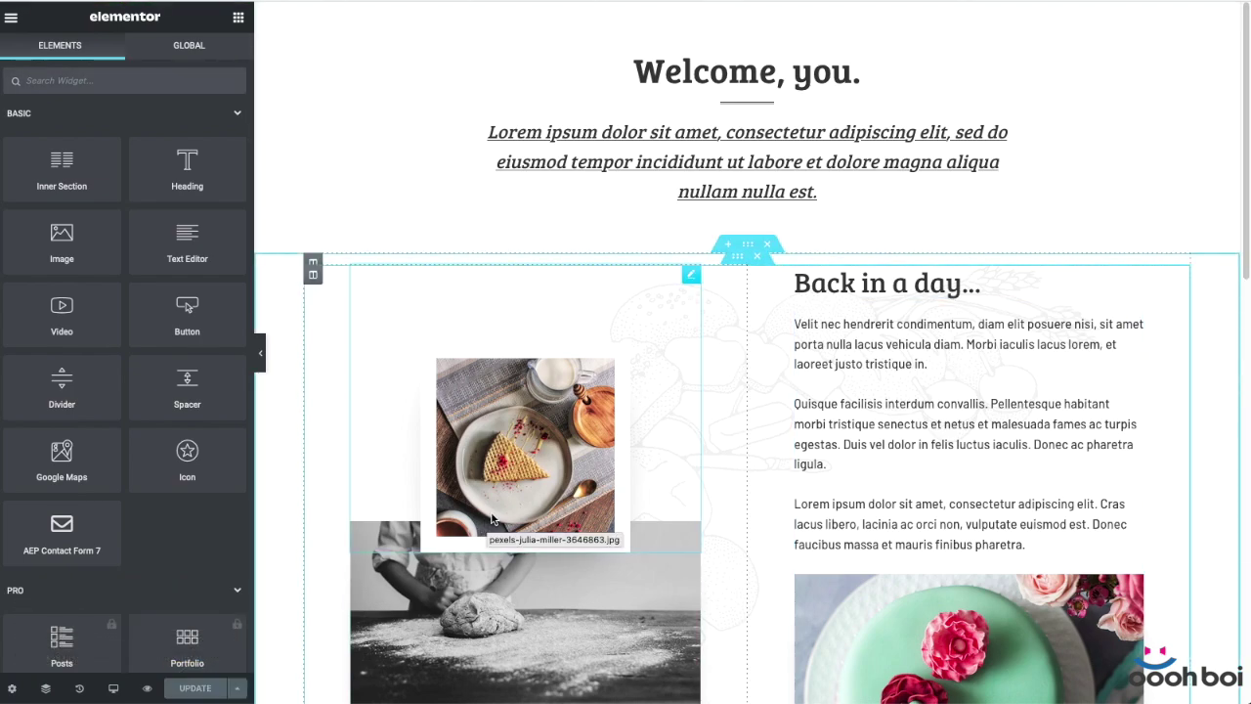
click(147, 688)
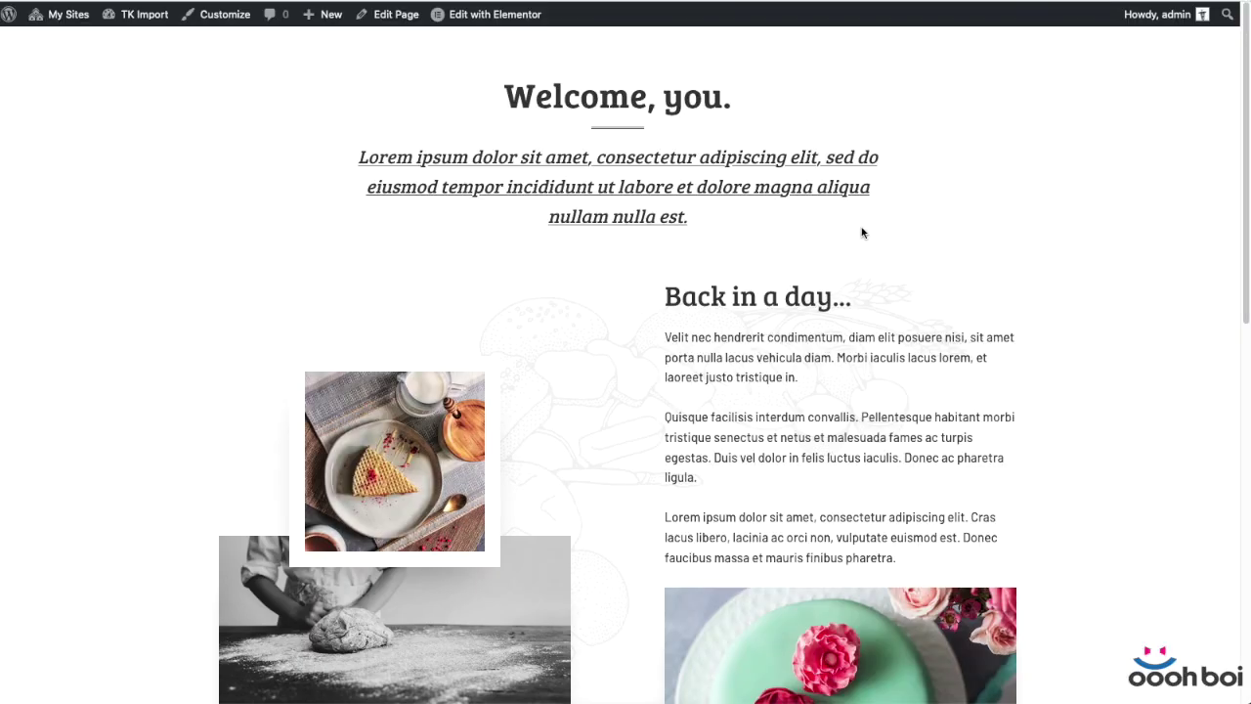
scroll(1068, 326, down, 8)
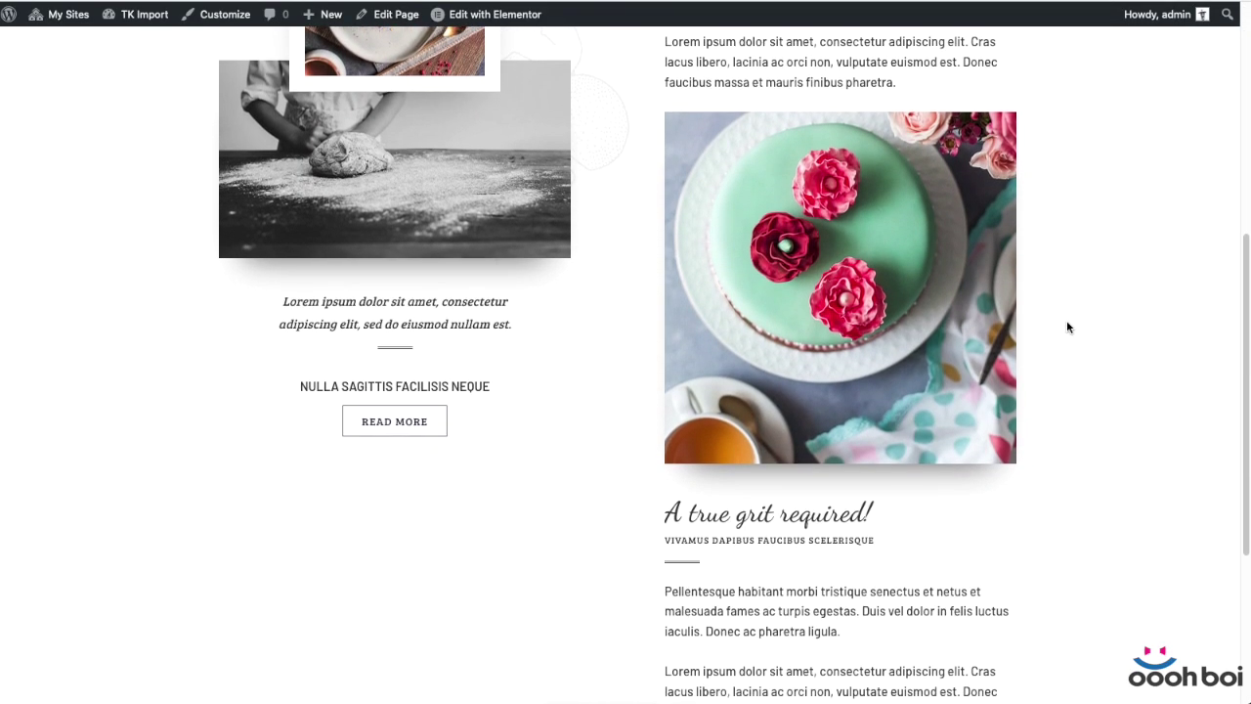
Review the live page, and compare its heading, quote, image and button styles with the same page in the Elementor editor
scroll(1068, 326, up, 10)
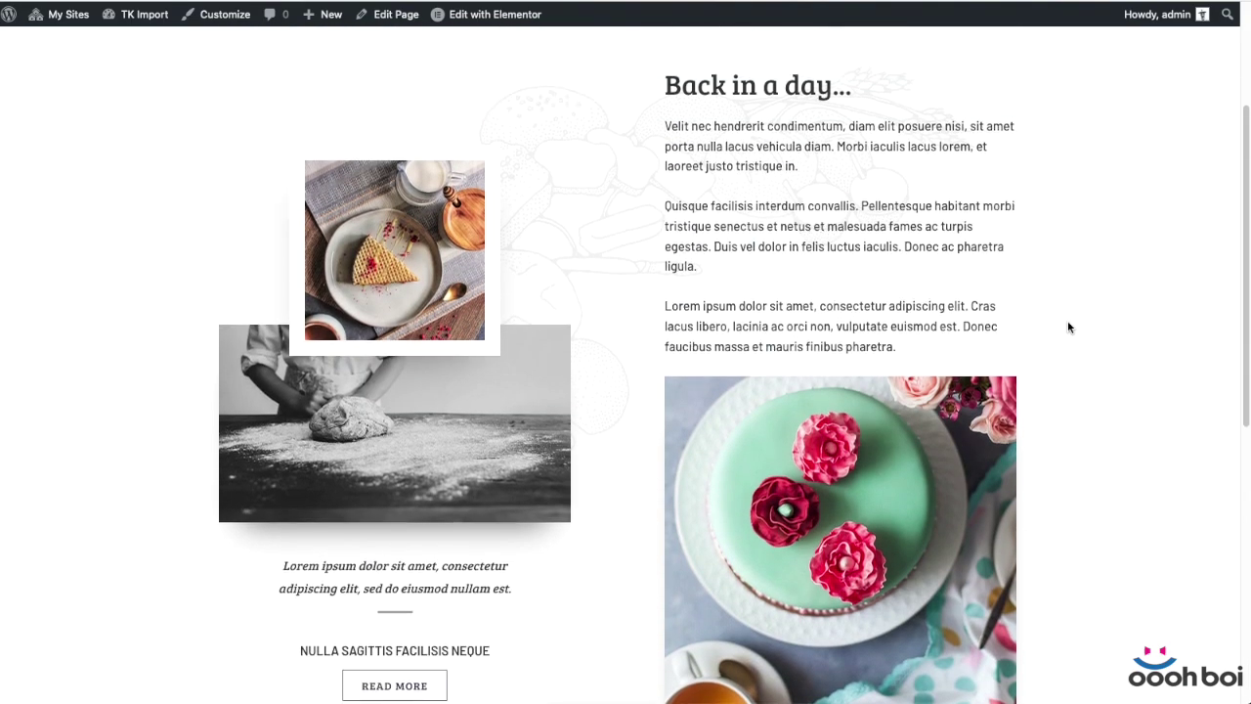
scroll(1068, 327, down, 6)
scroll(1070, 327, up, 6)
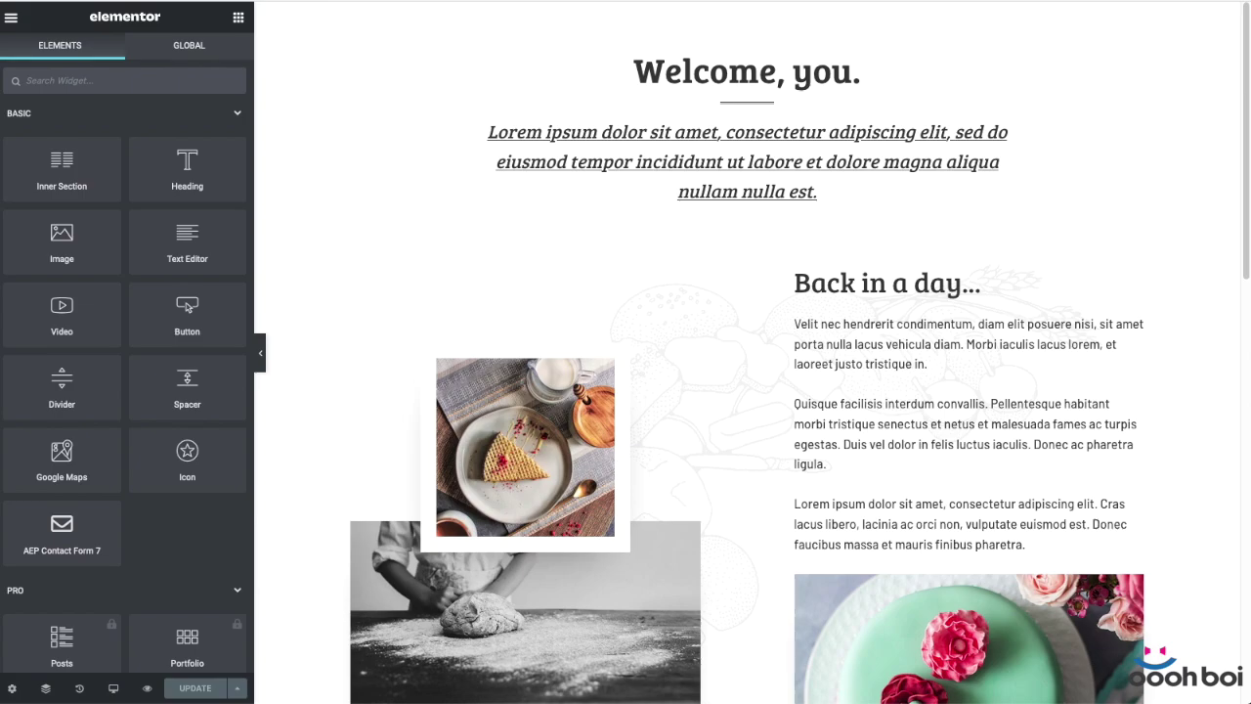
scroll(925, 339, down, 2)
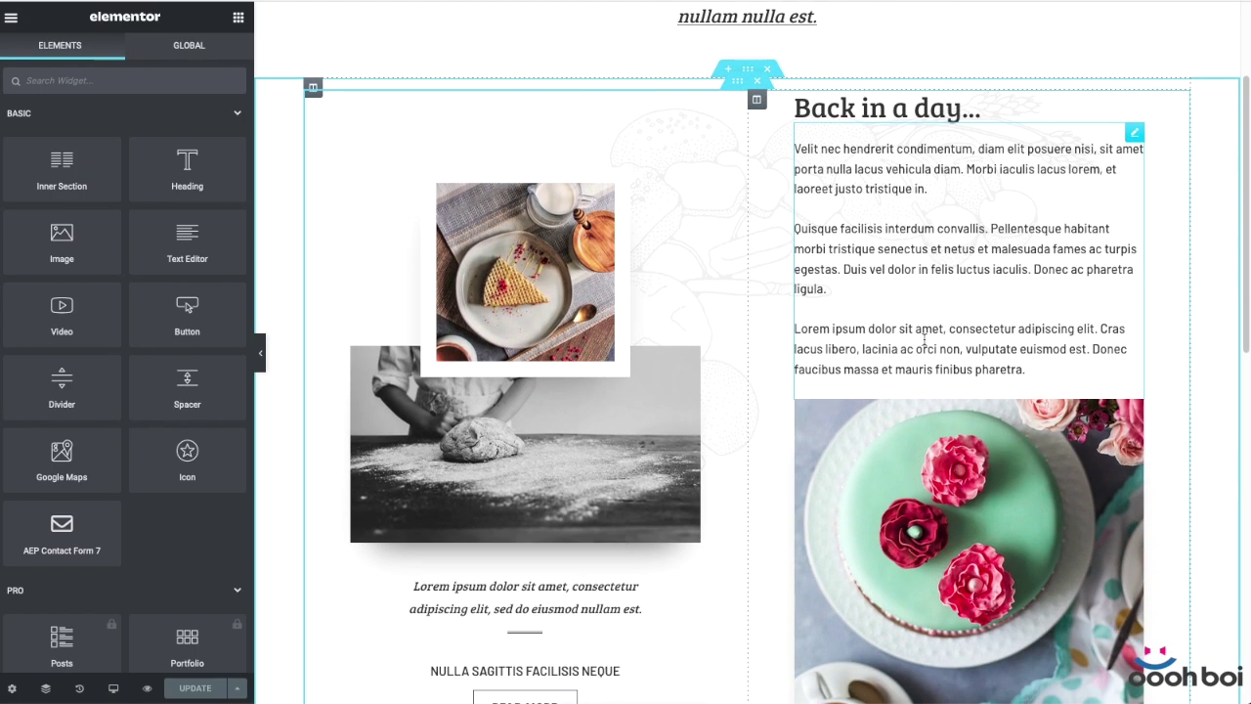
scroll(925, 340, down, 6)
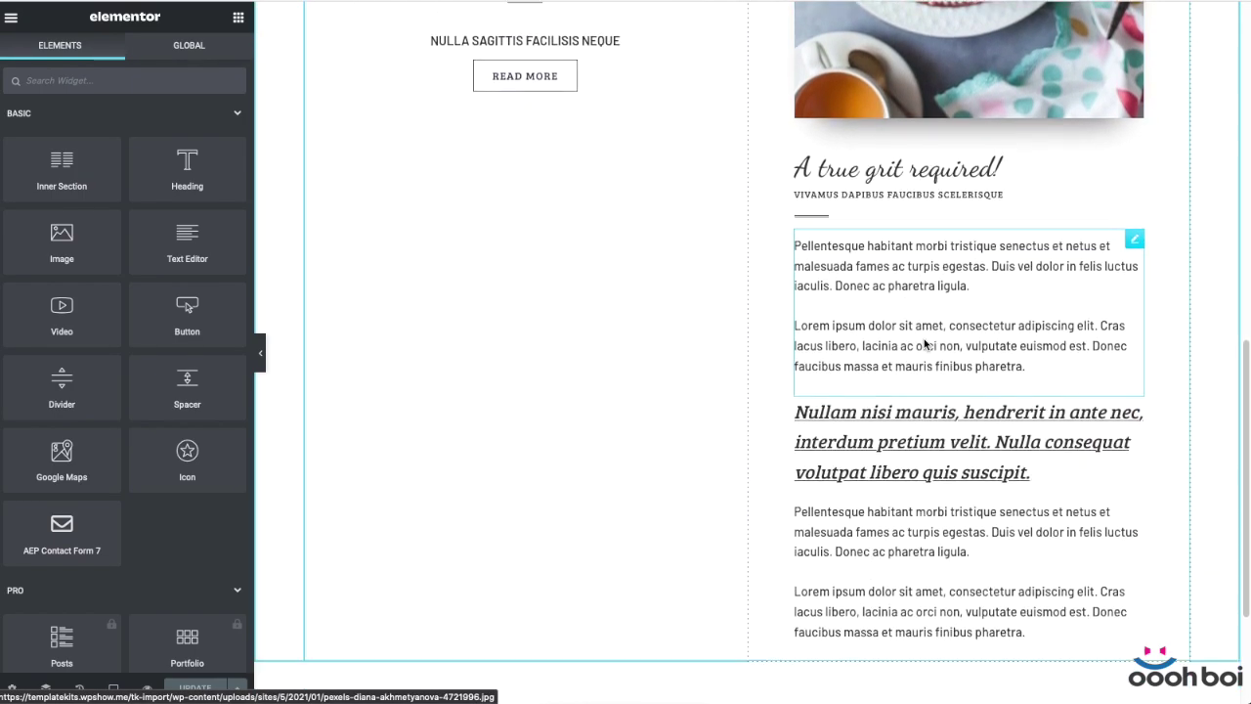
scroll(925, 342, down, 3)
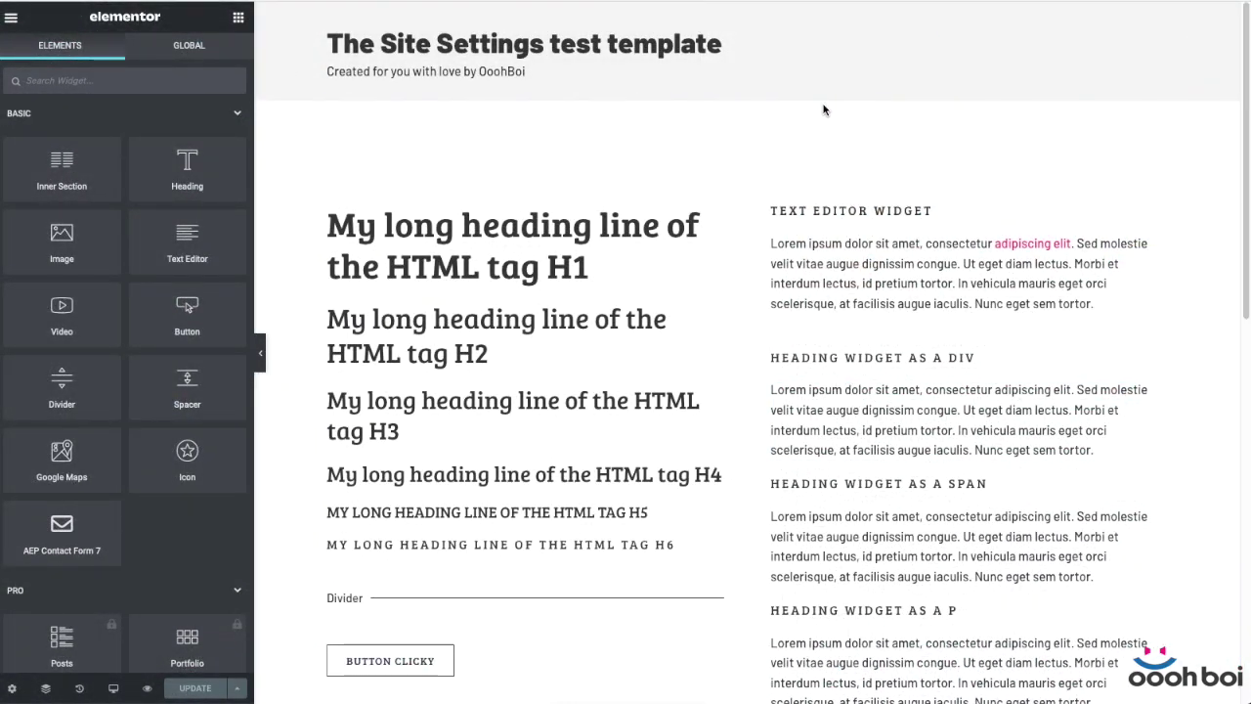
Examine the heading, text, button, image, quote and accent styles throughout the Site Settings test template in the editor
scroll(968, 254, down, 1)
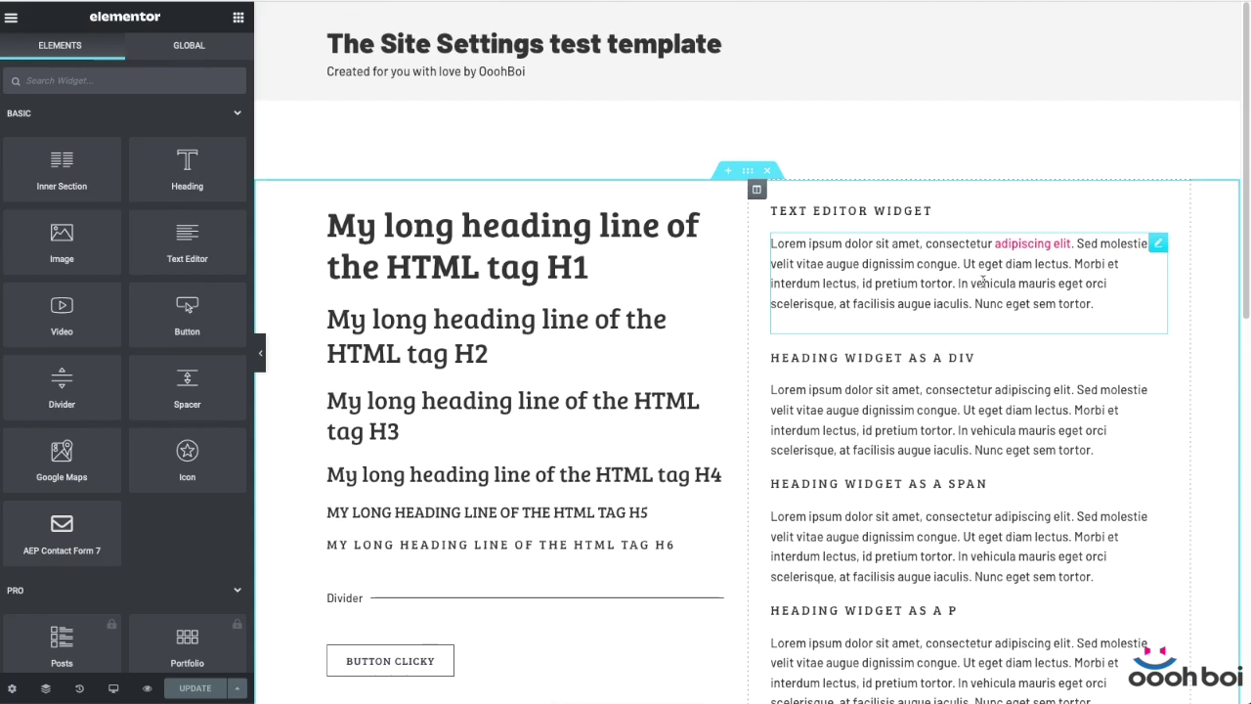
scroll(983, 281, down, 4)
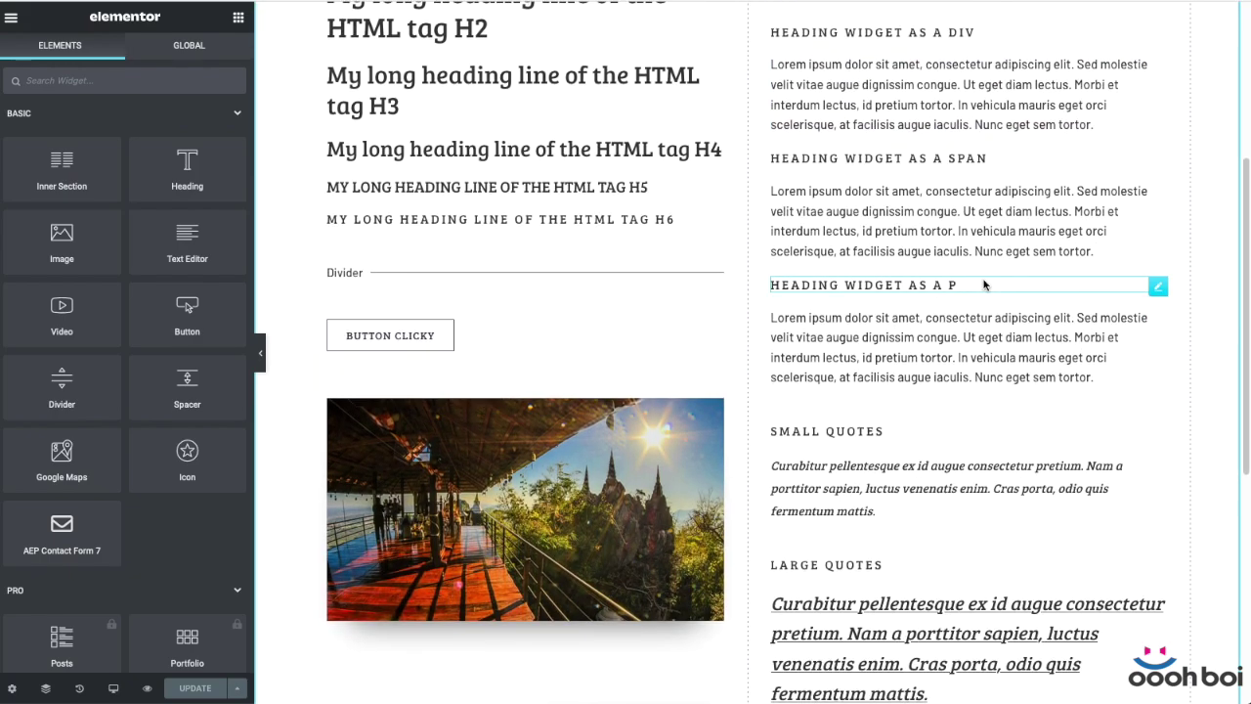
scroll(985, 284, down, 2)
scroll(1023, 475, down, 4)
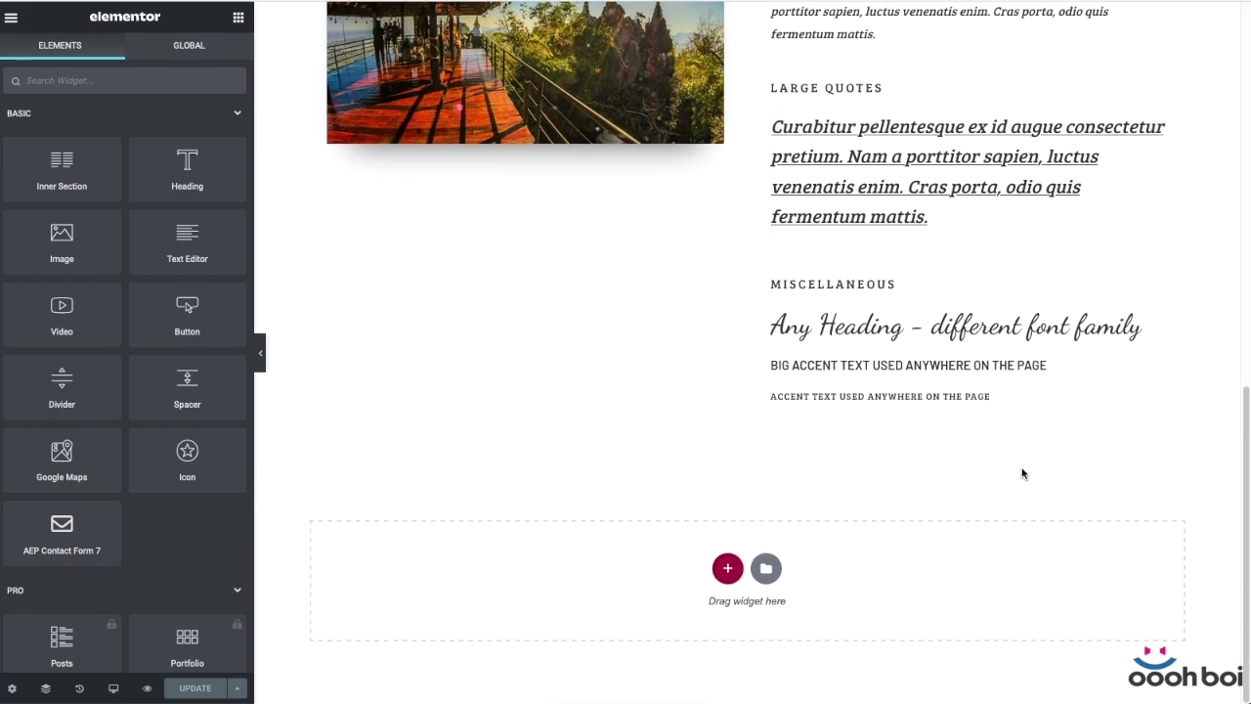